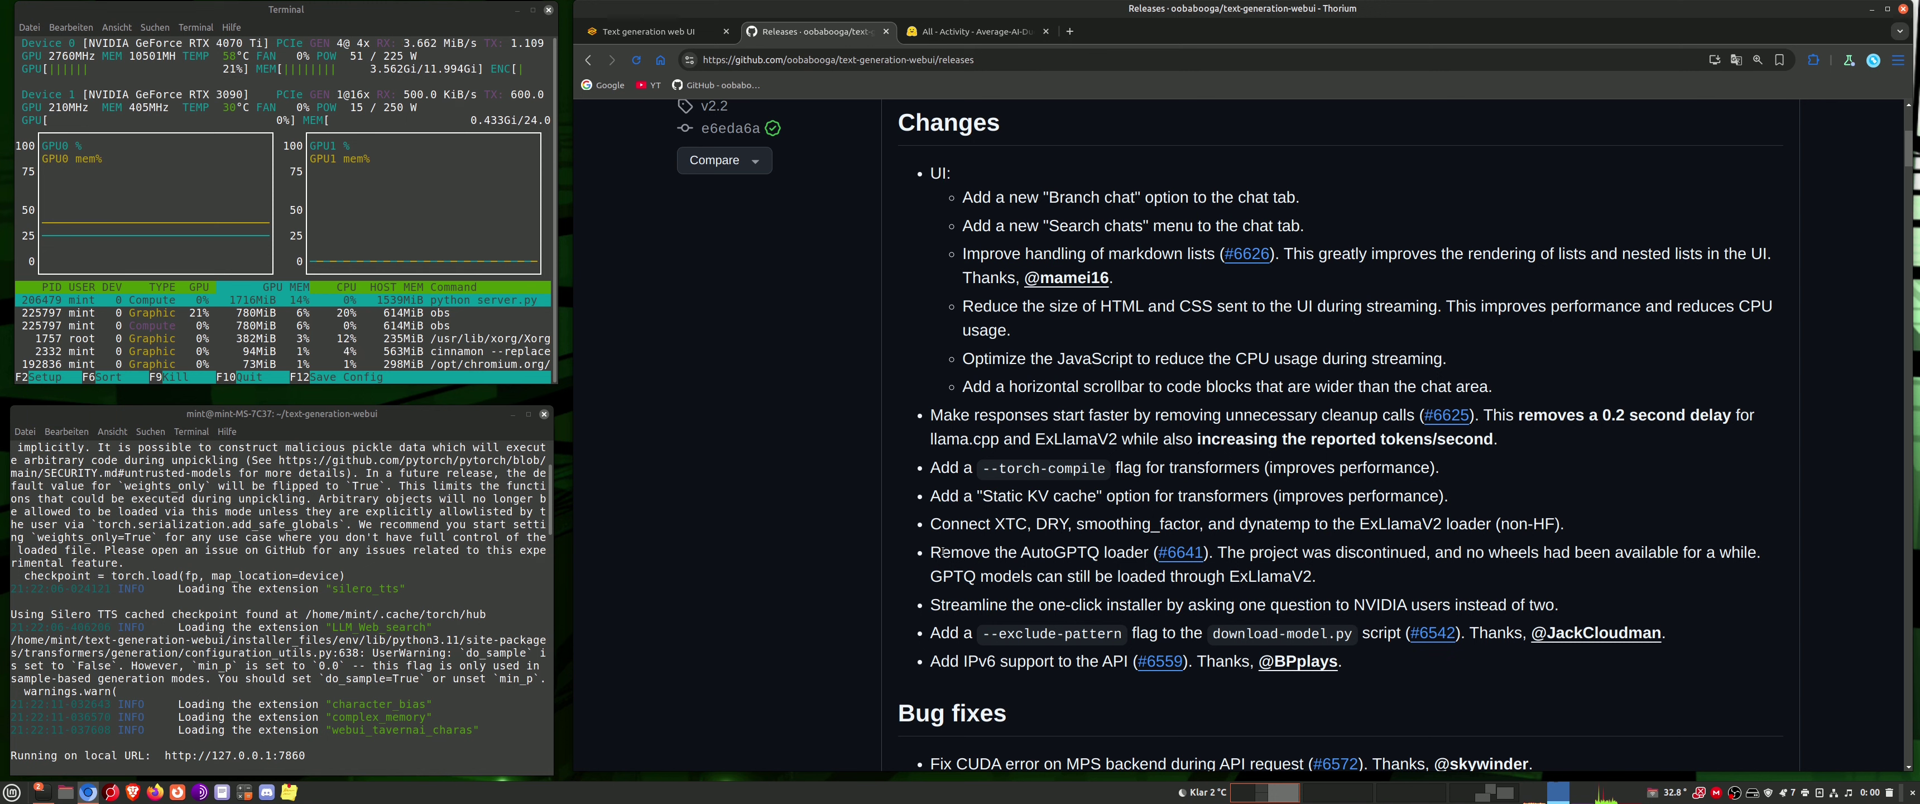
- Read through the v2.2 release notes of text-generation-webui, covering changes, bug fixes and backend updates
left_click_drag(980, 495, 1097, 496)
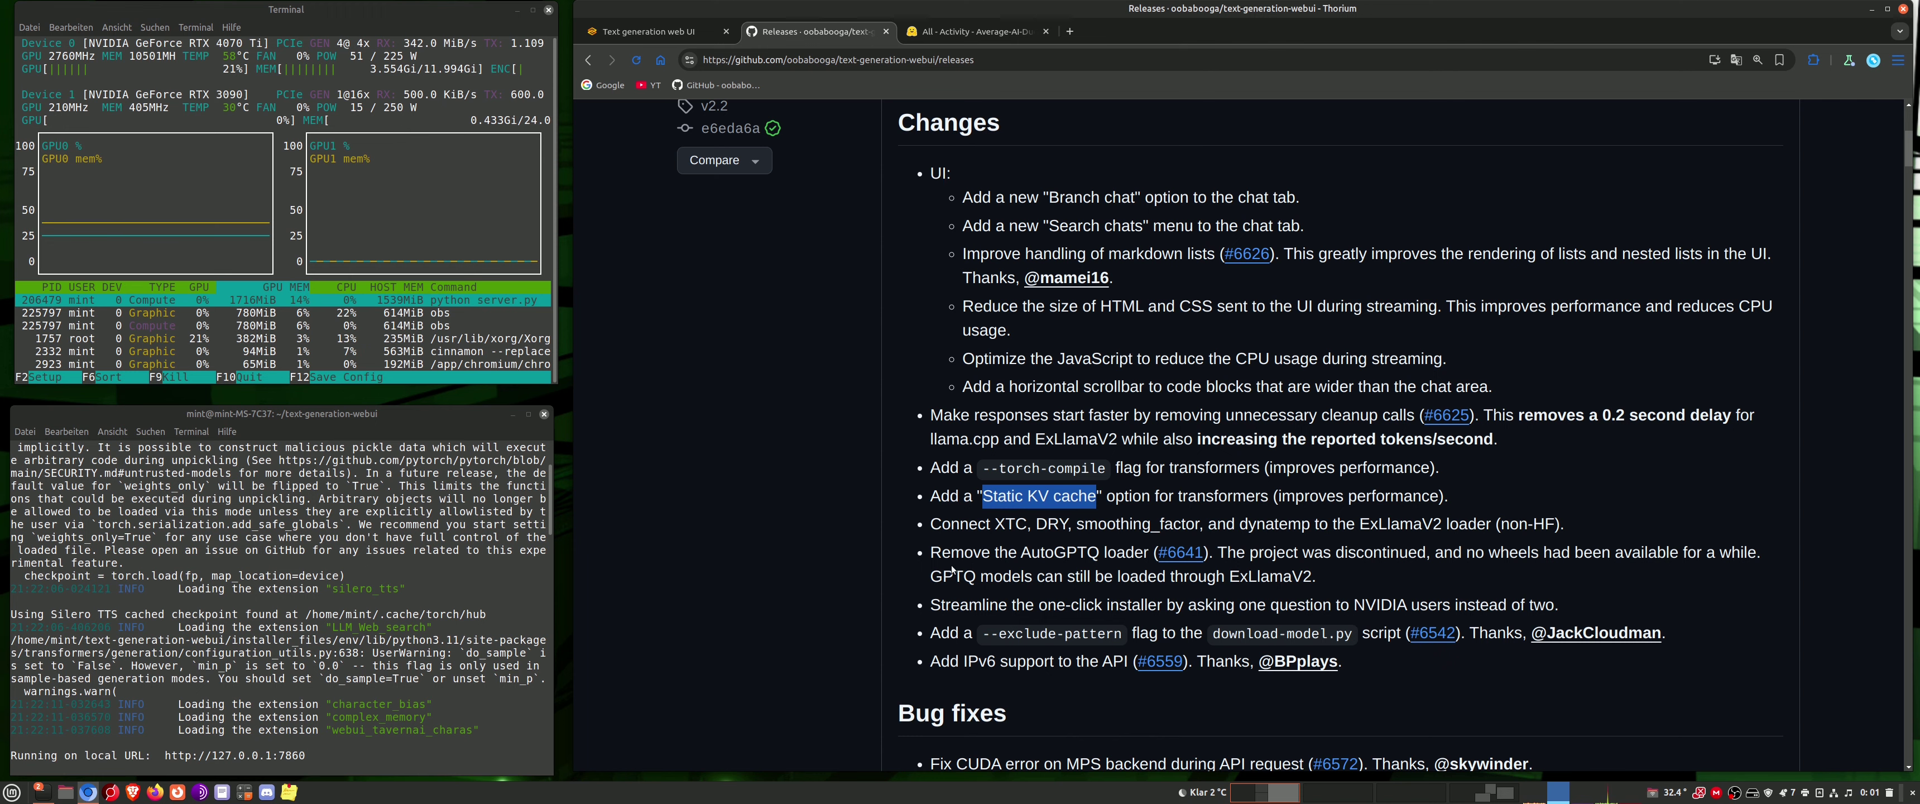
scroll(909, 603, "down", 2)
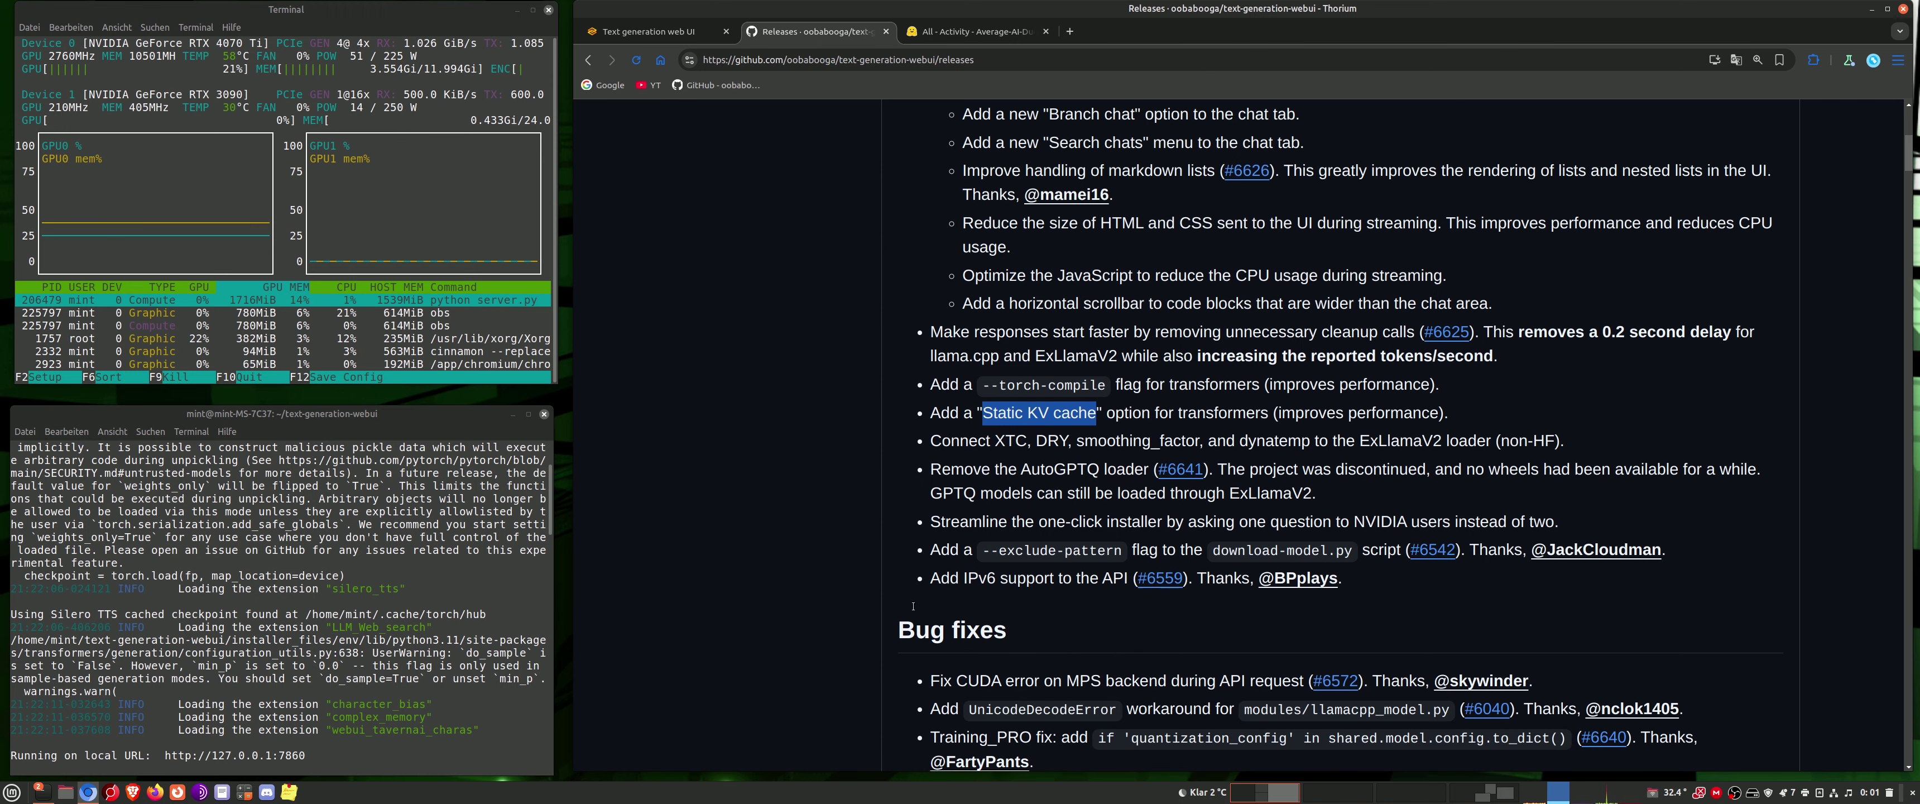
scroll(890, 596, "down", 2)
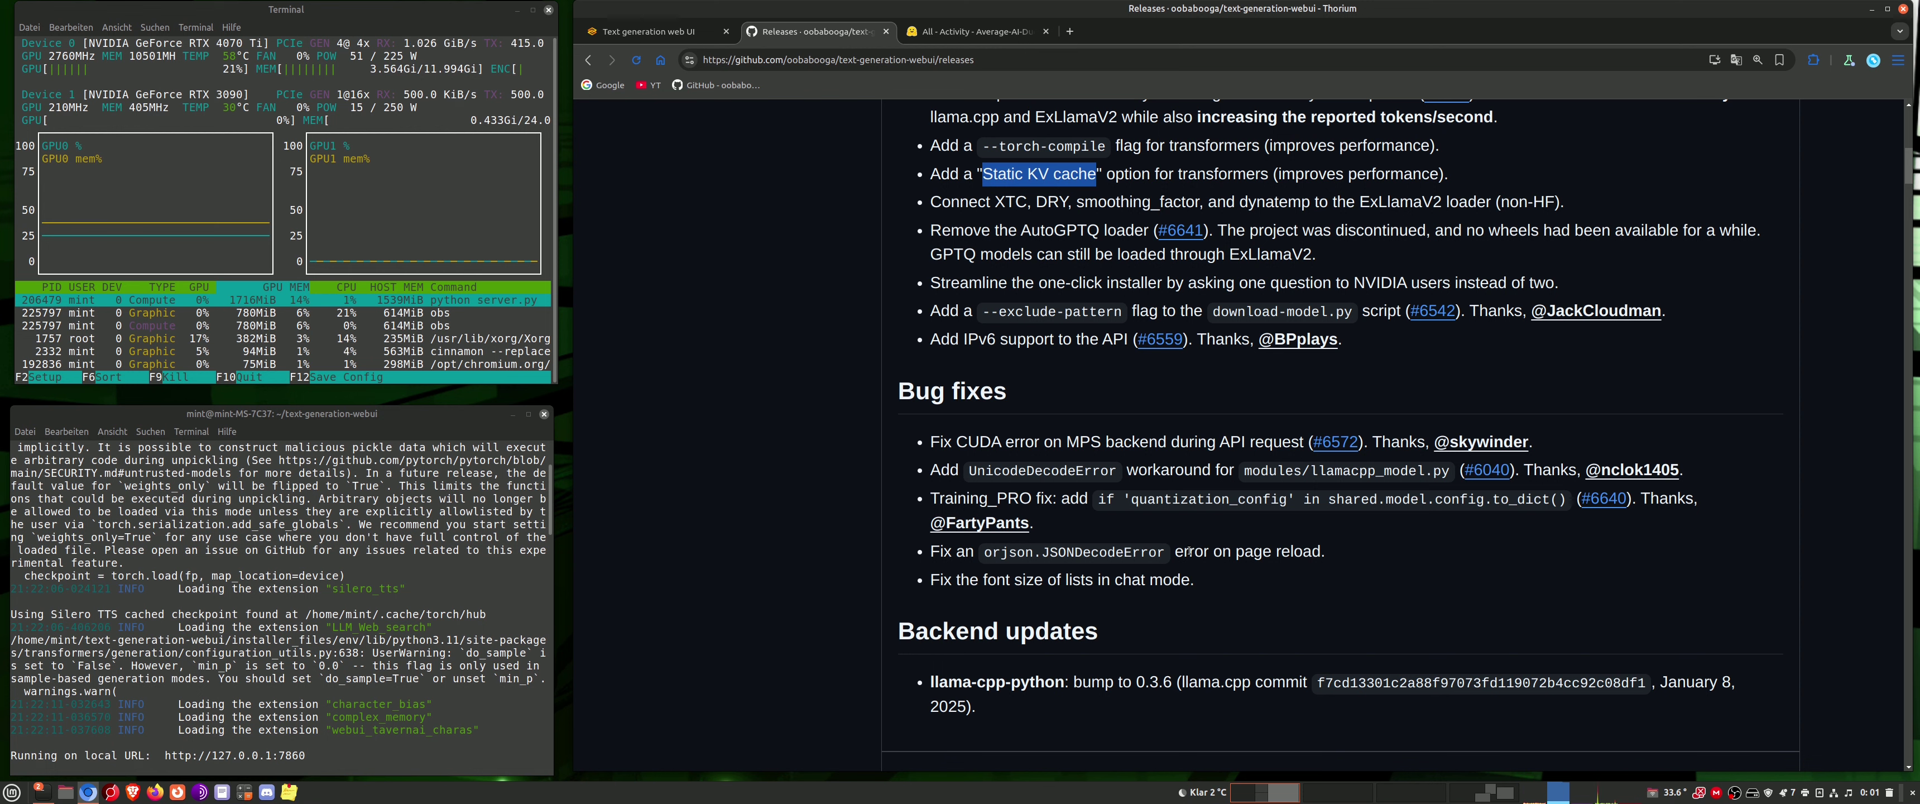
left_click_drag(1184, 551, 1322, 551)
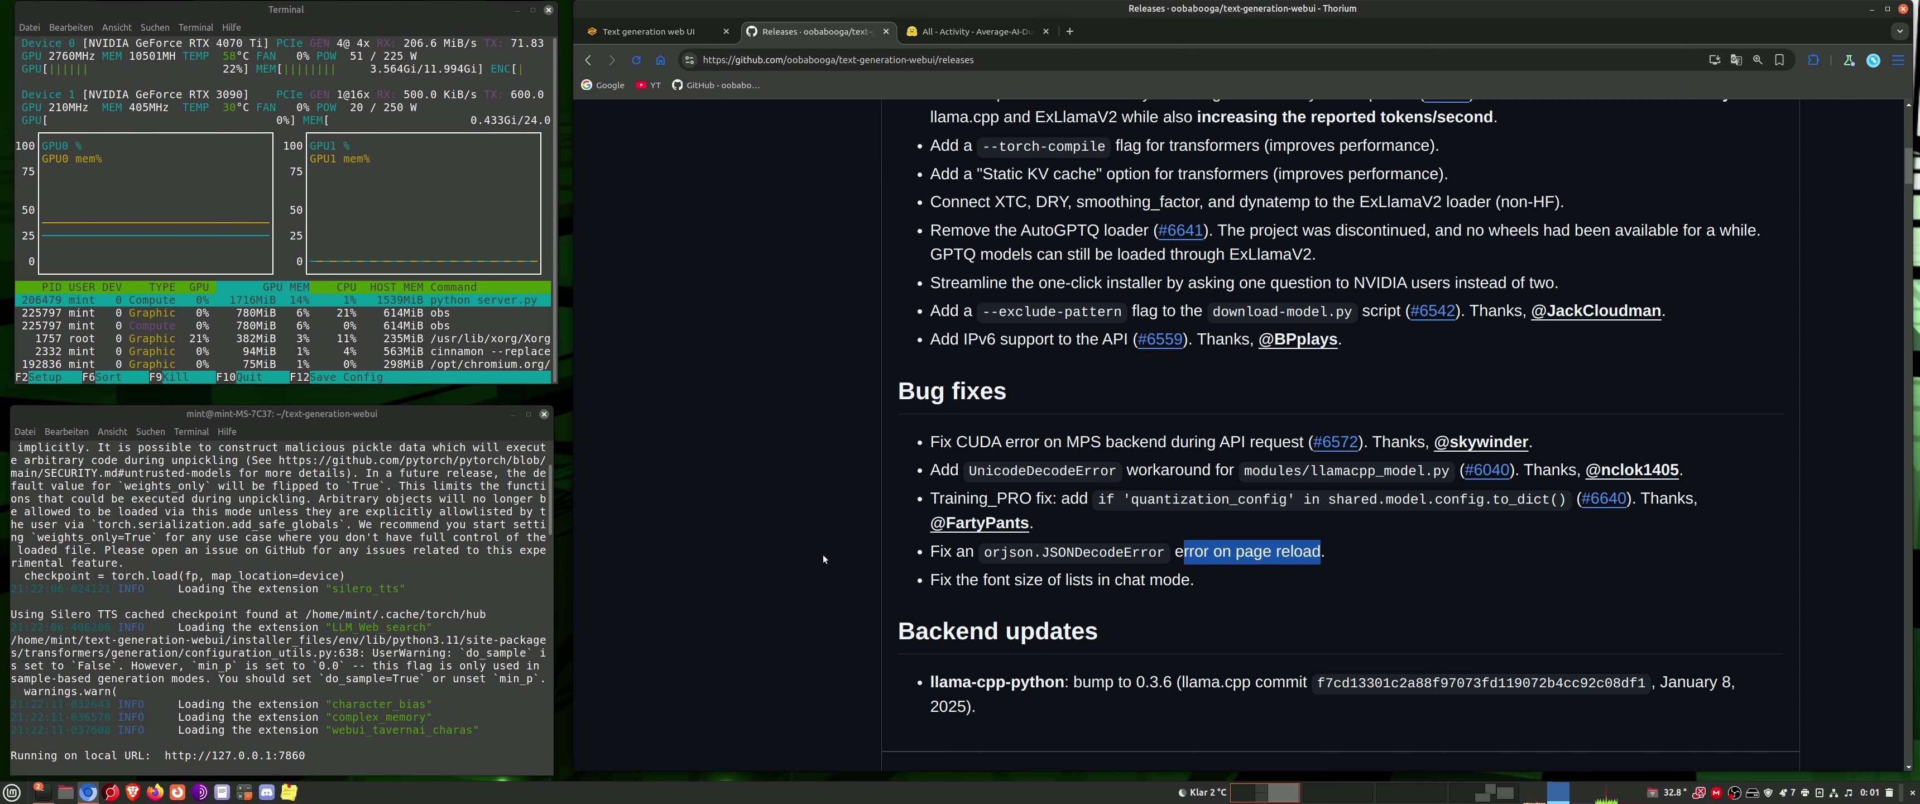
scroll(822, 554, "up", 8)
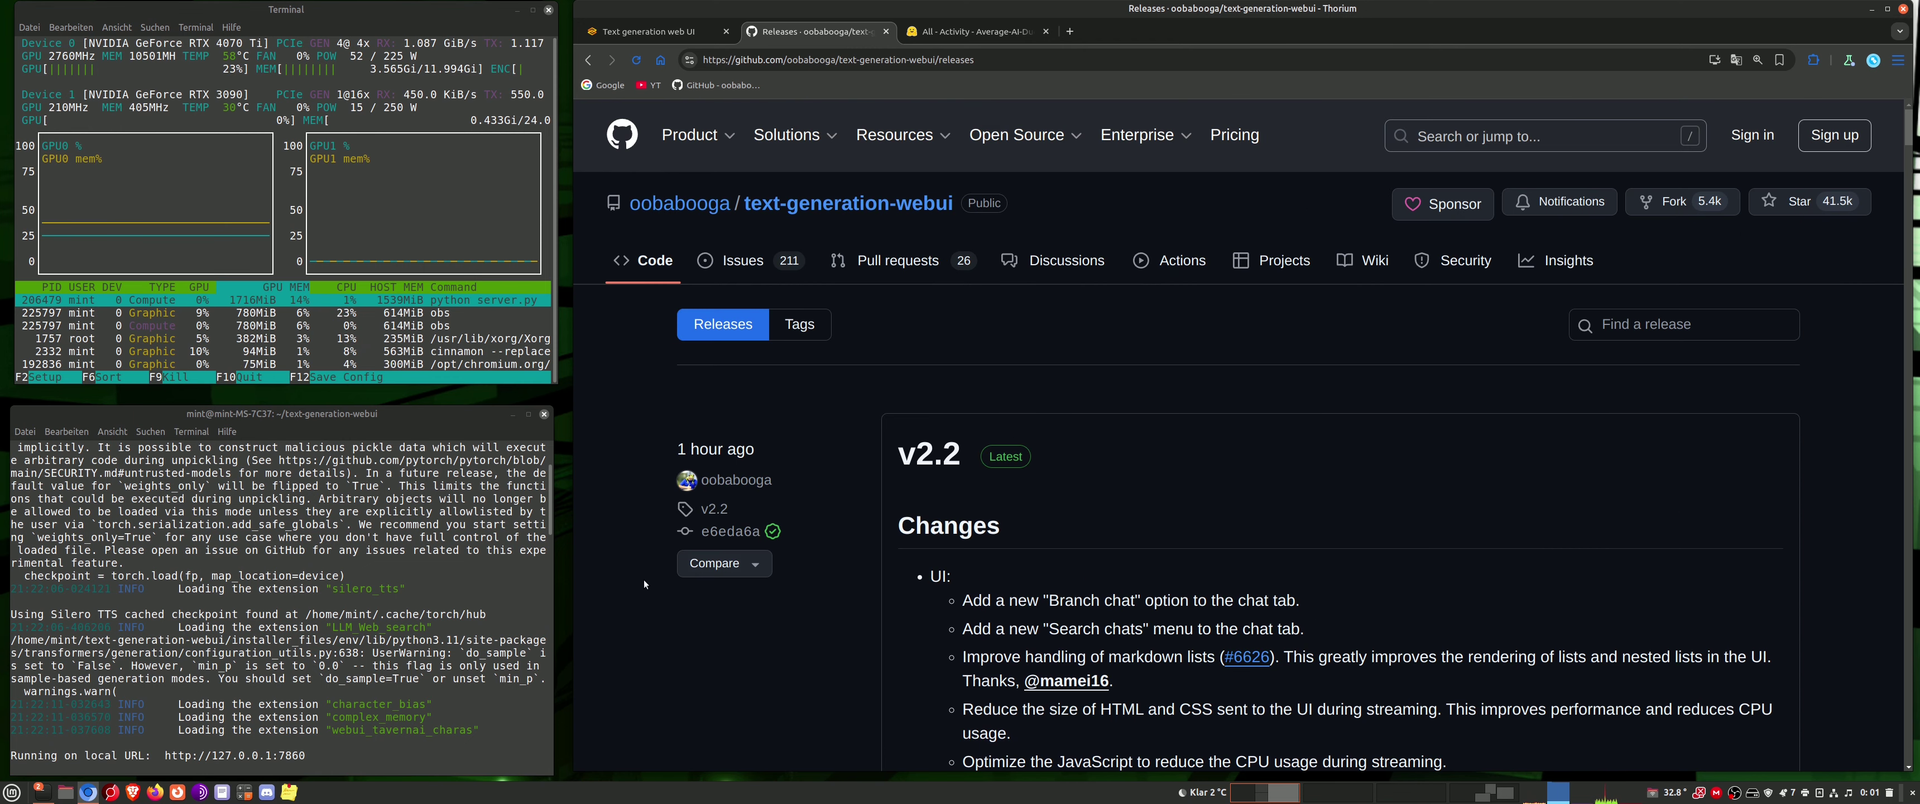
- Return to the web UI page, stop the running server in the terminal and list the files in its folder
left_click(662, 36)
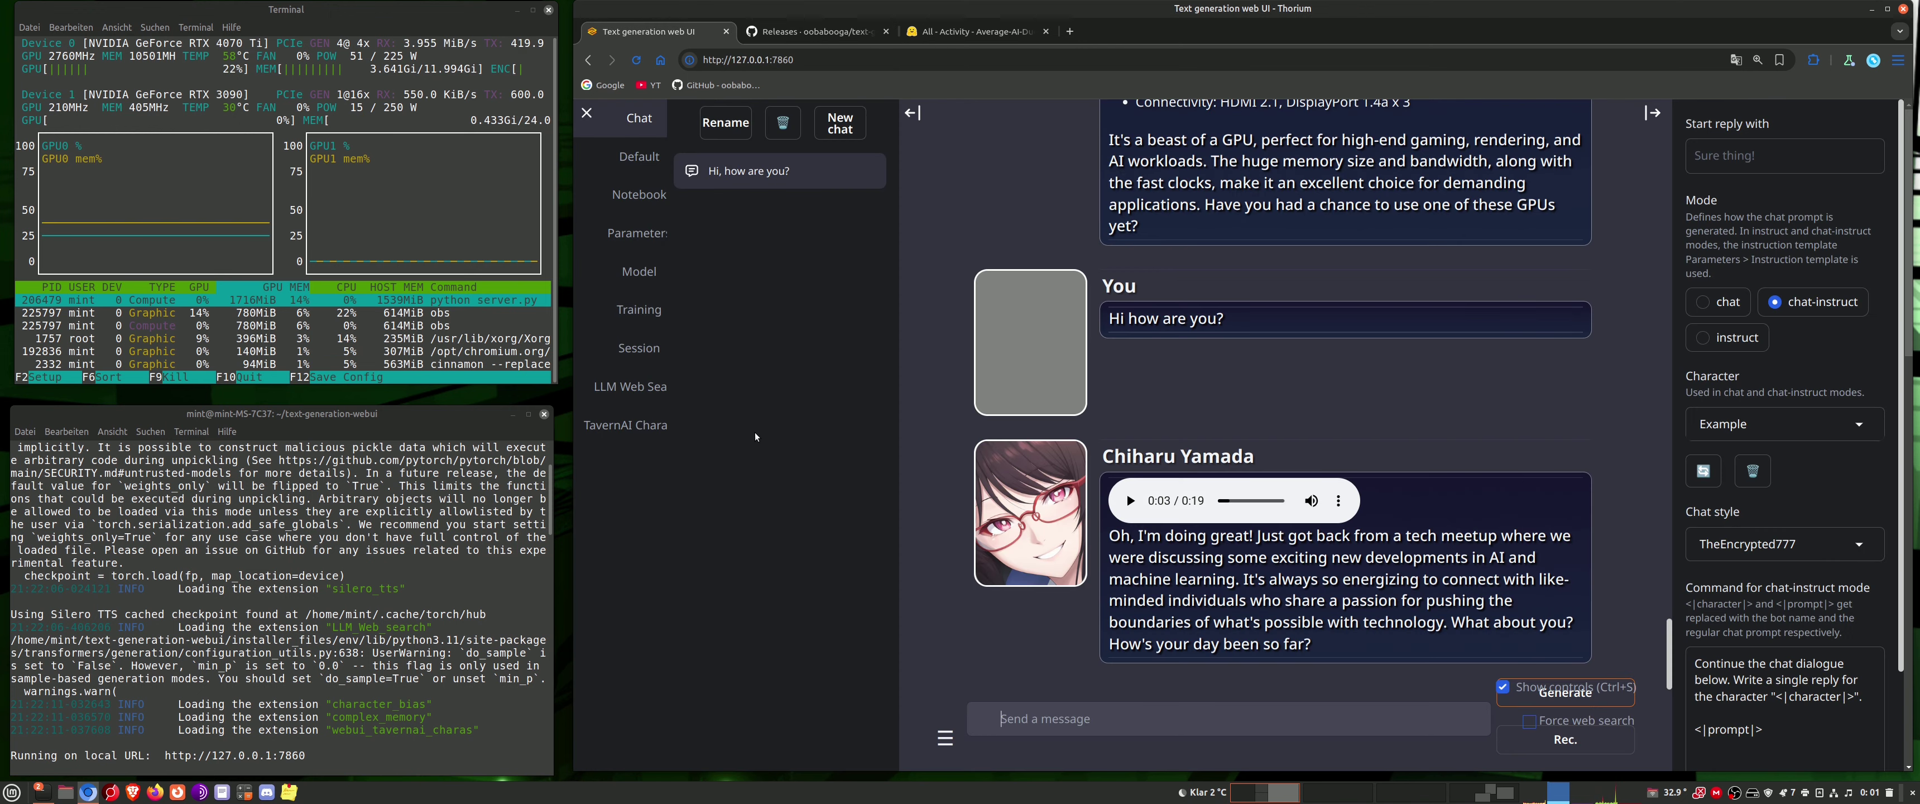
left_click(383, 597)
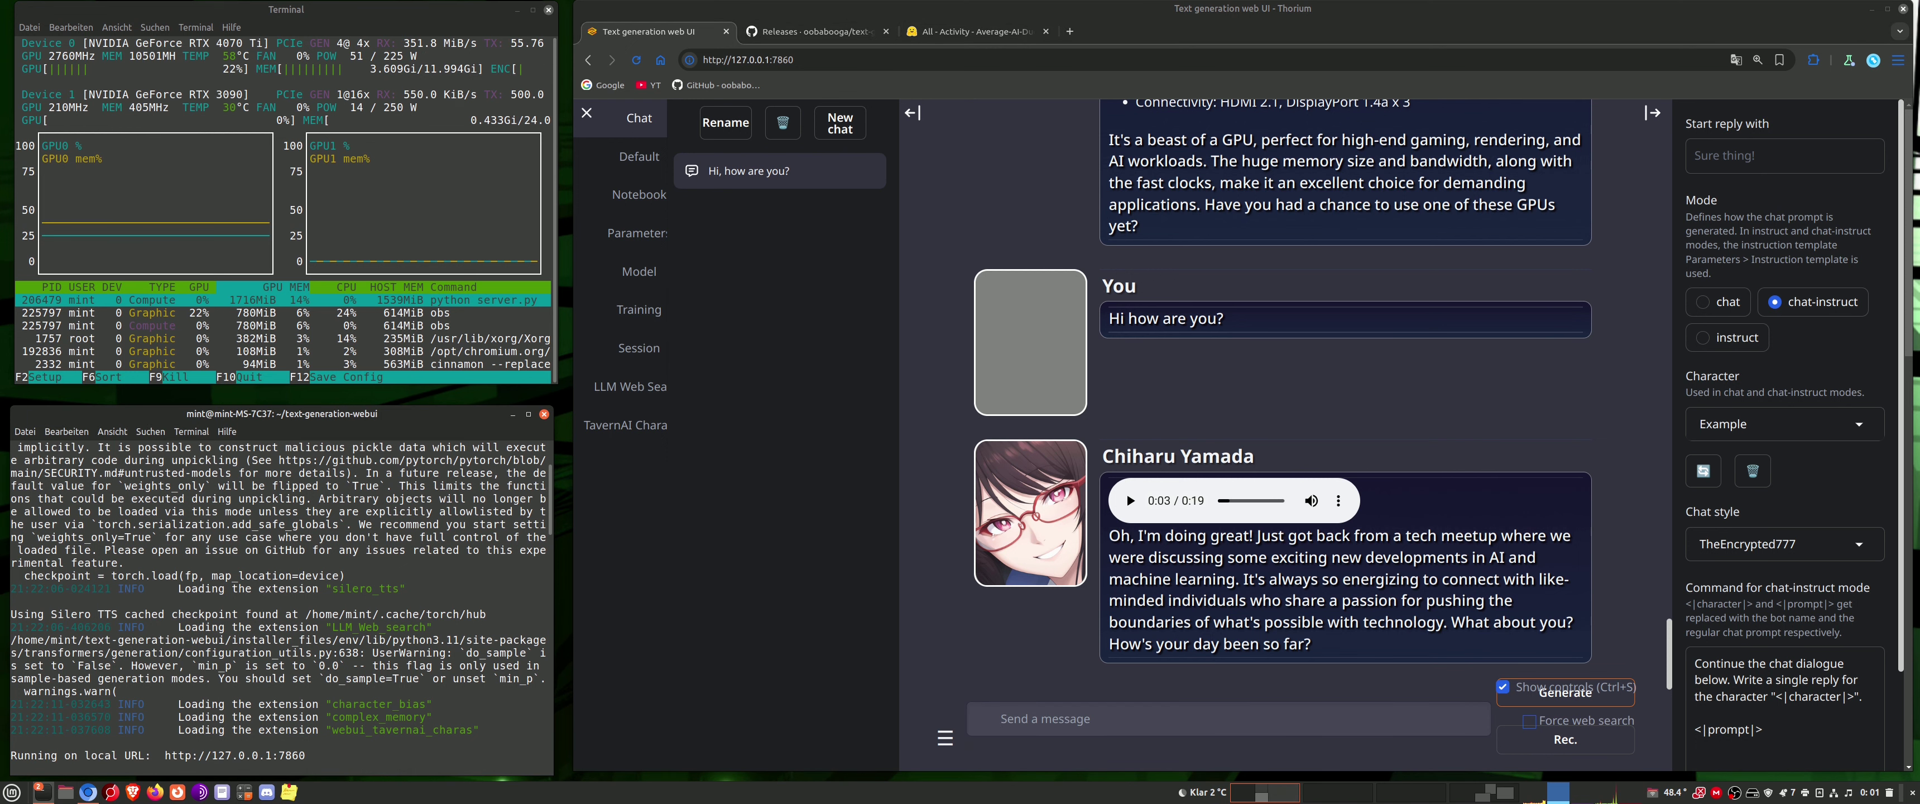
key("ctrl+c")
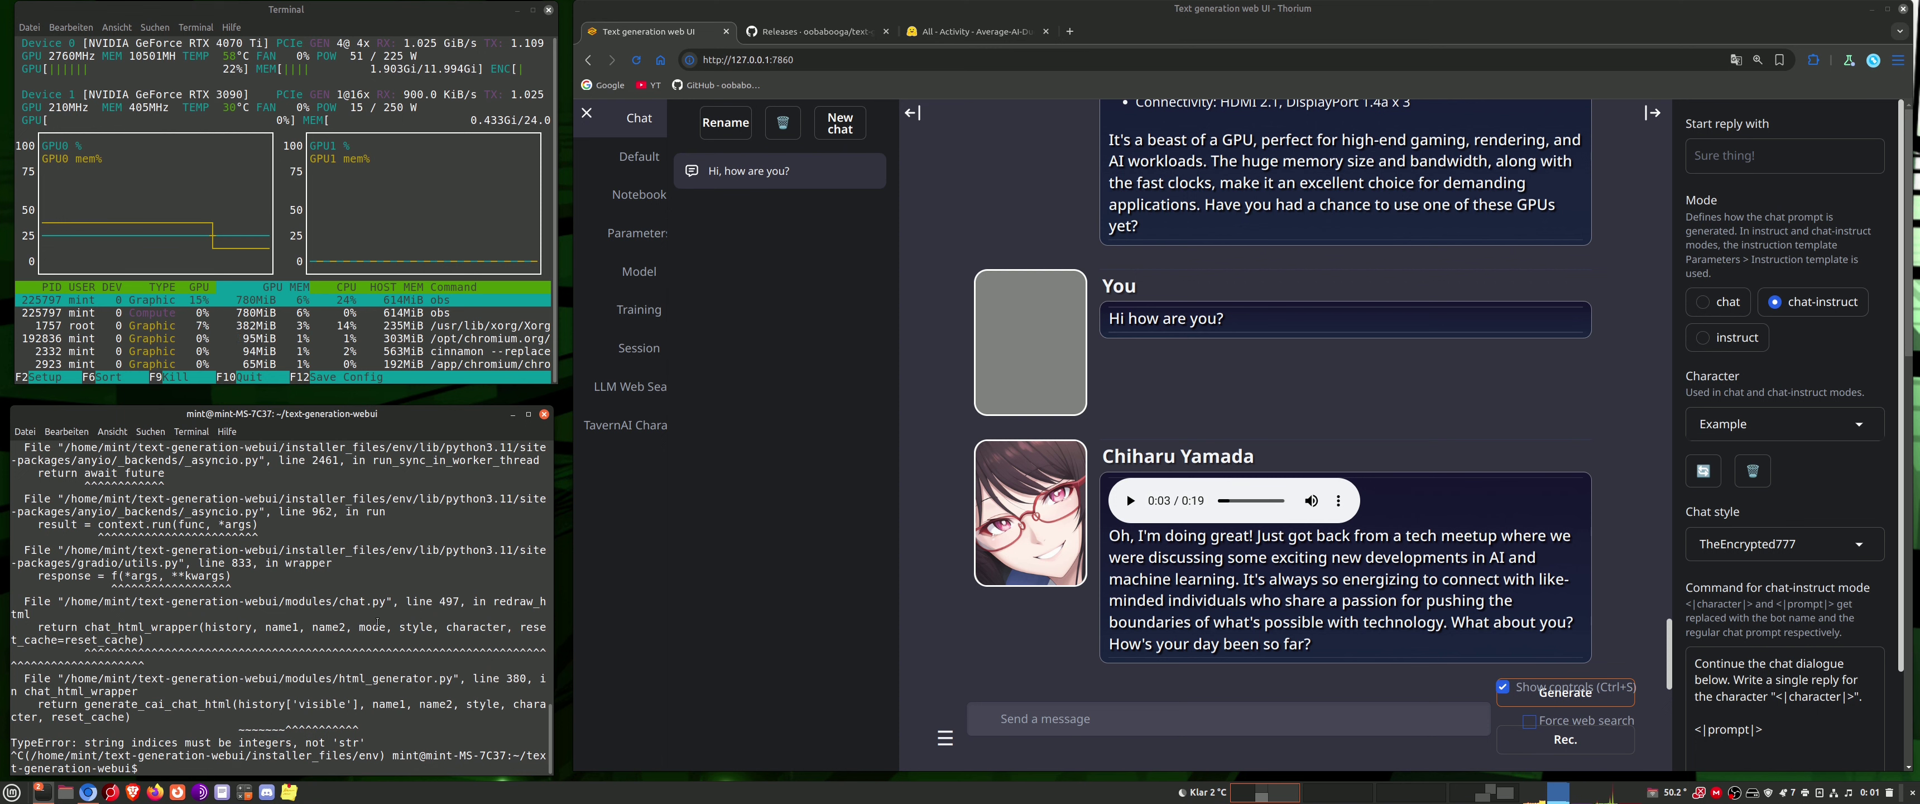
type("ls")
key("Return")
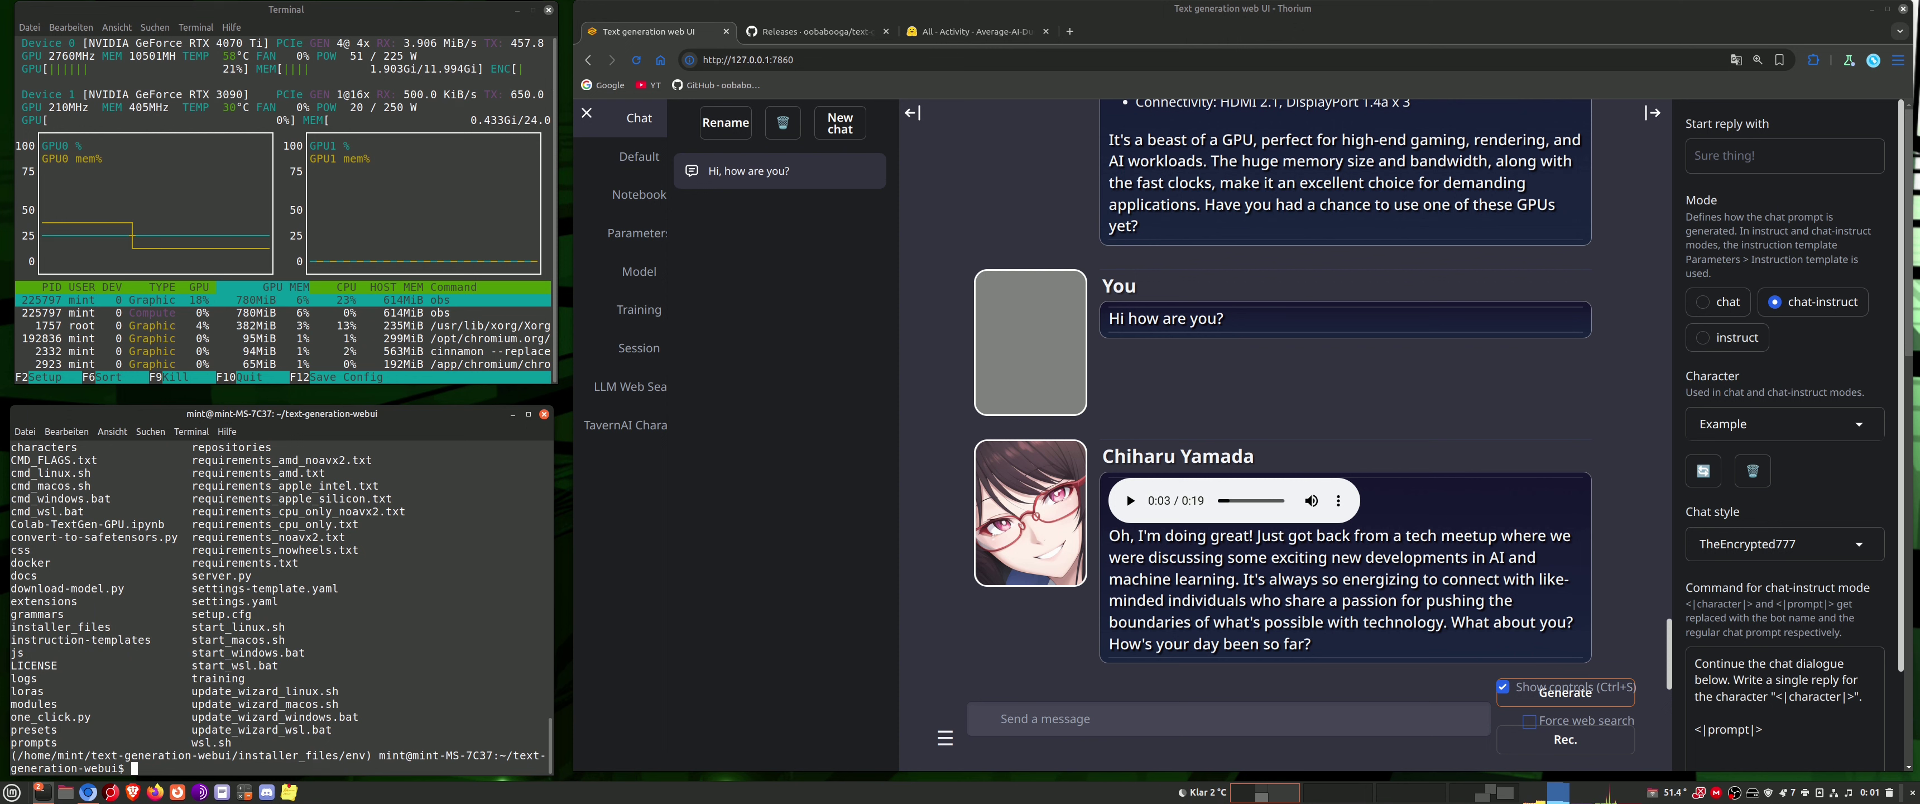
- Run ./update_wizard_linux.sh and choose option A to update the web UI
type("up")
key("BackSpace")
key("BackSpace")
type("./up")
key("Tab")
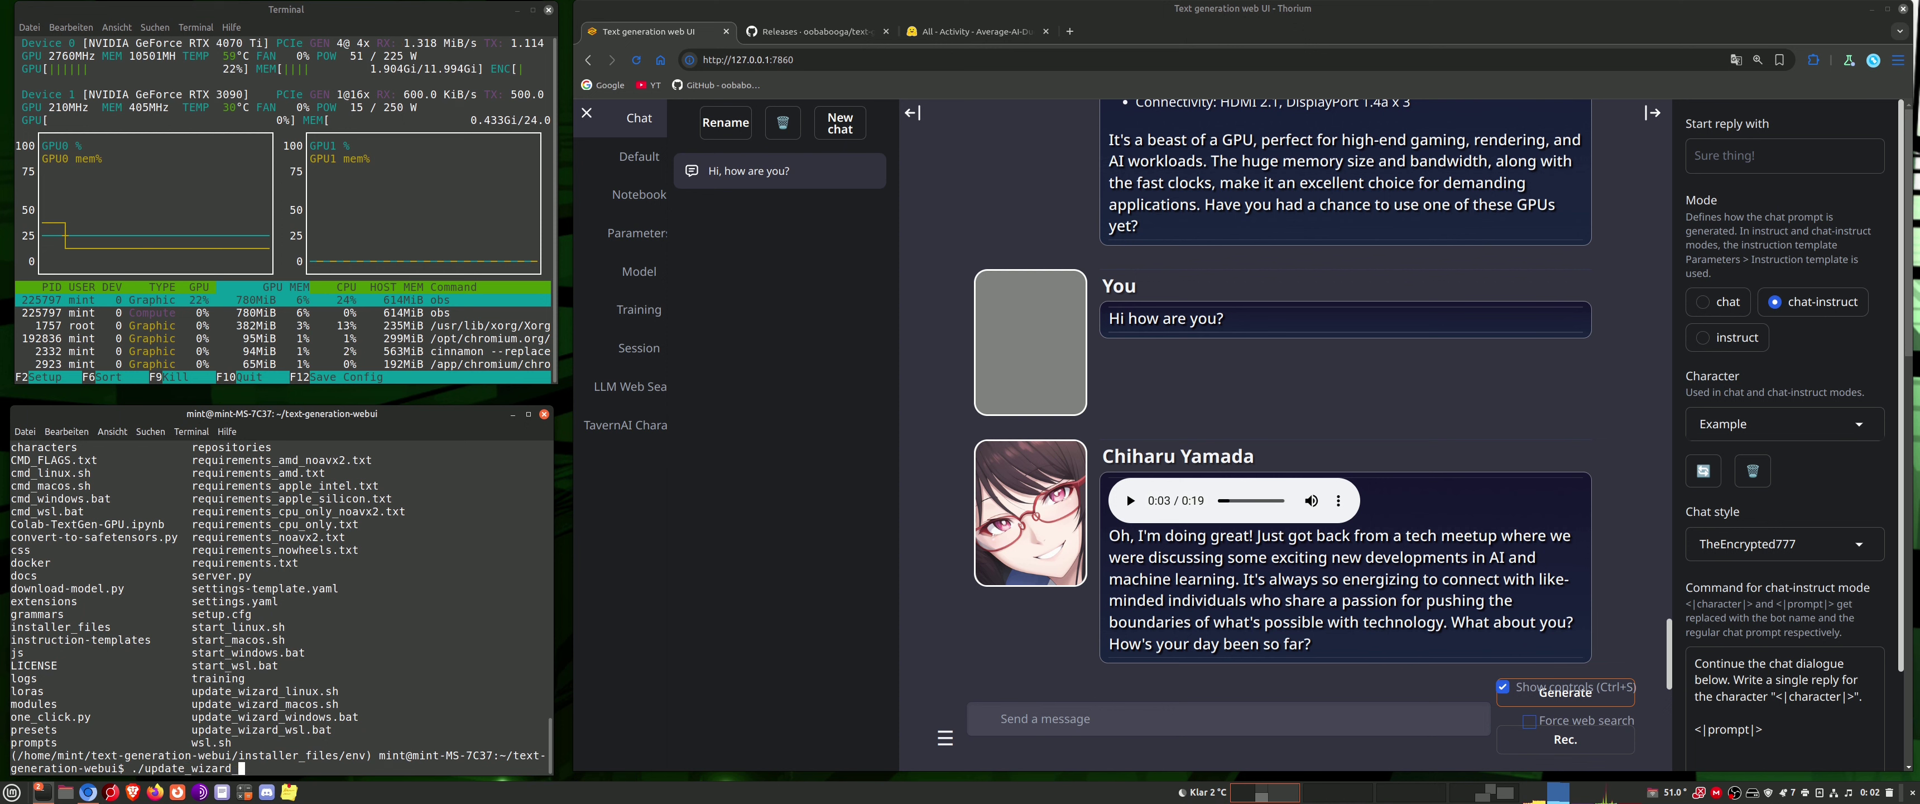
type("l")
key("Tab")
key("BackSpace")
key("Return")
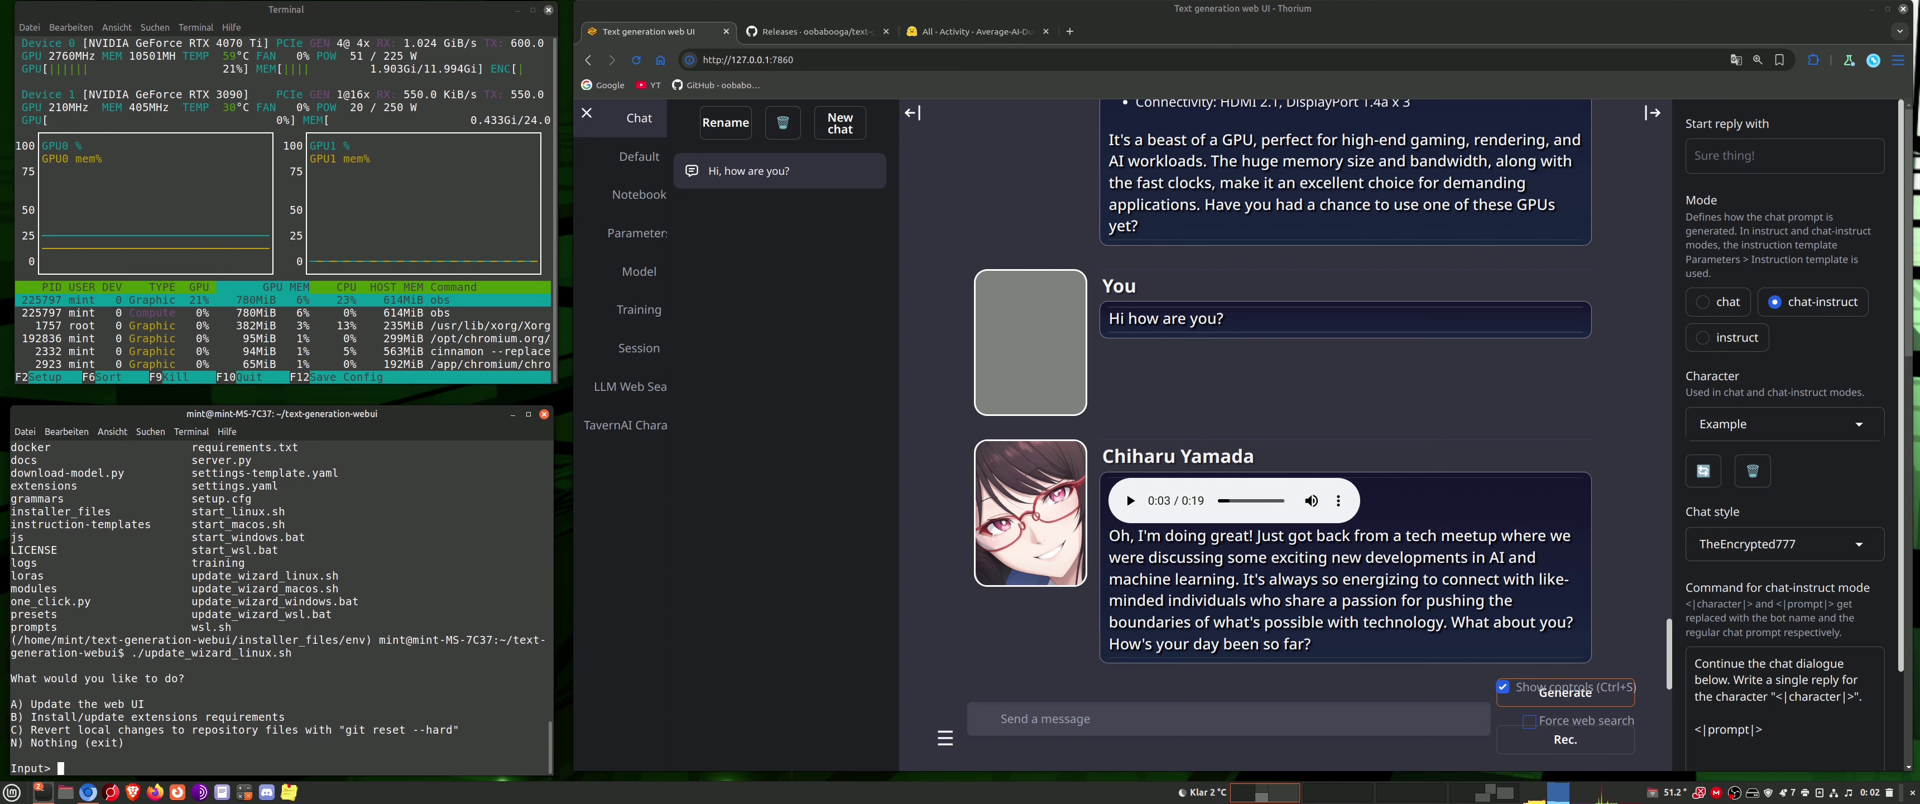
type("a")
key("Return")
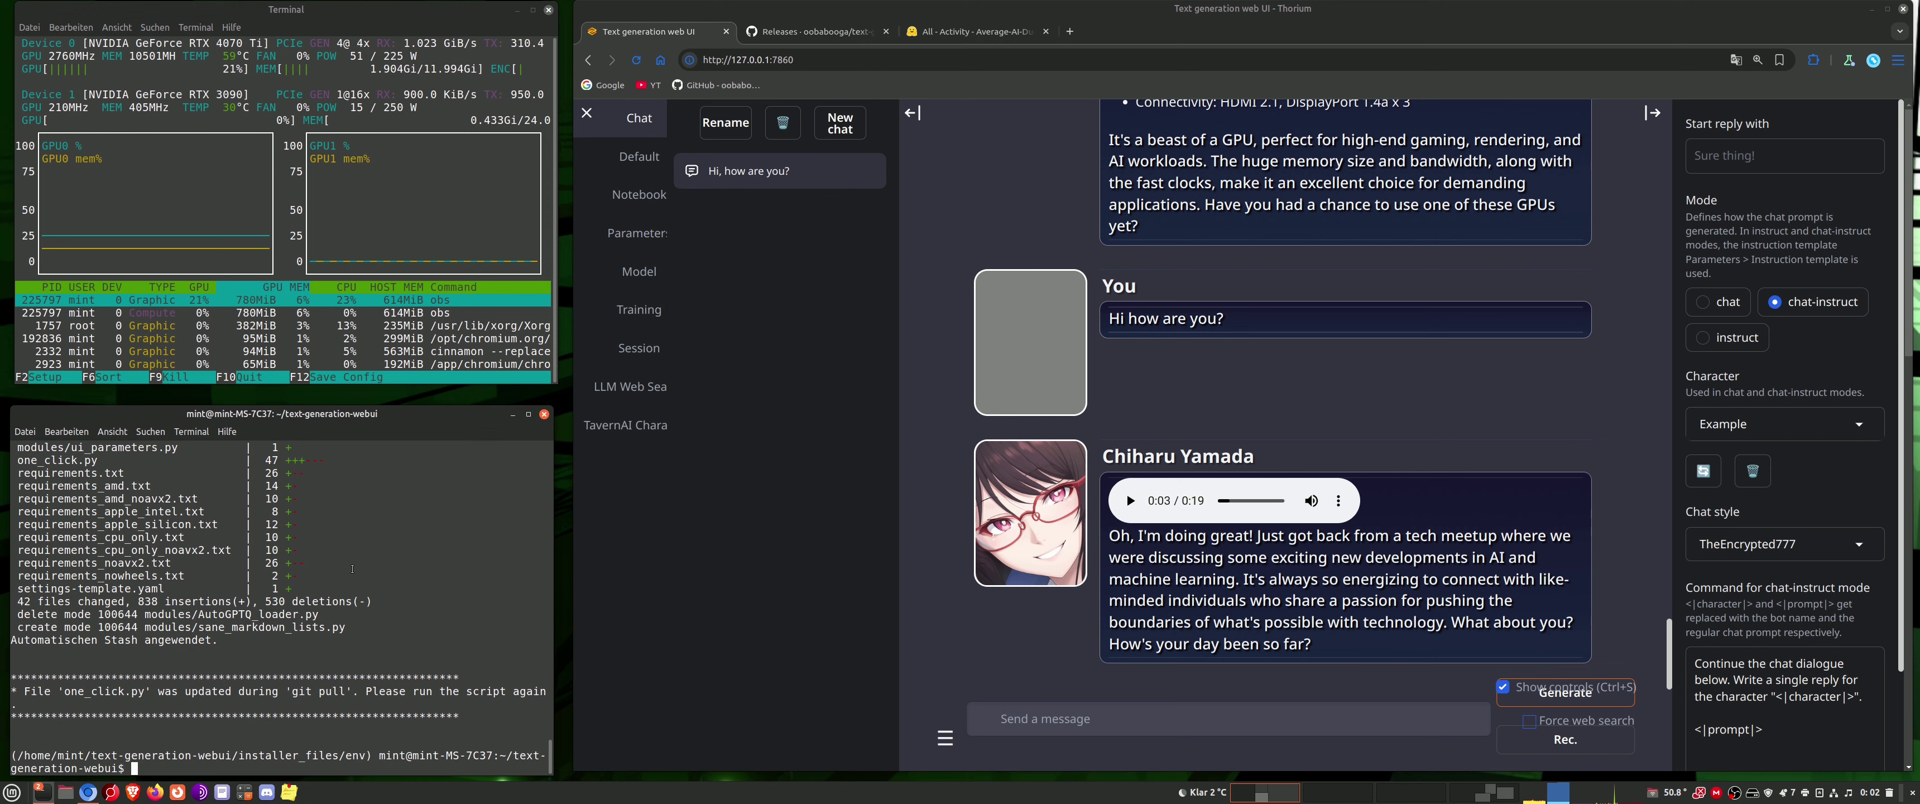
- Check the update output, rerun ./update_wizard_linux.sh and choose option A again to install the updated requirements
scroll(370, 596, "up", 2)
scroll(369, 597, "up", 10)
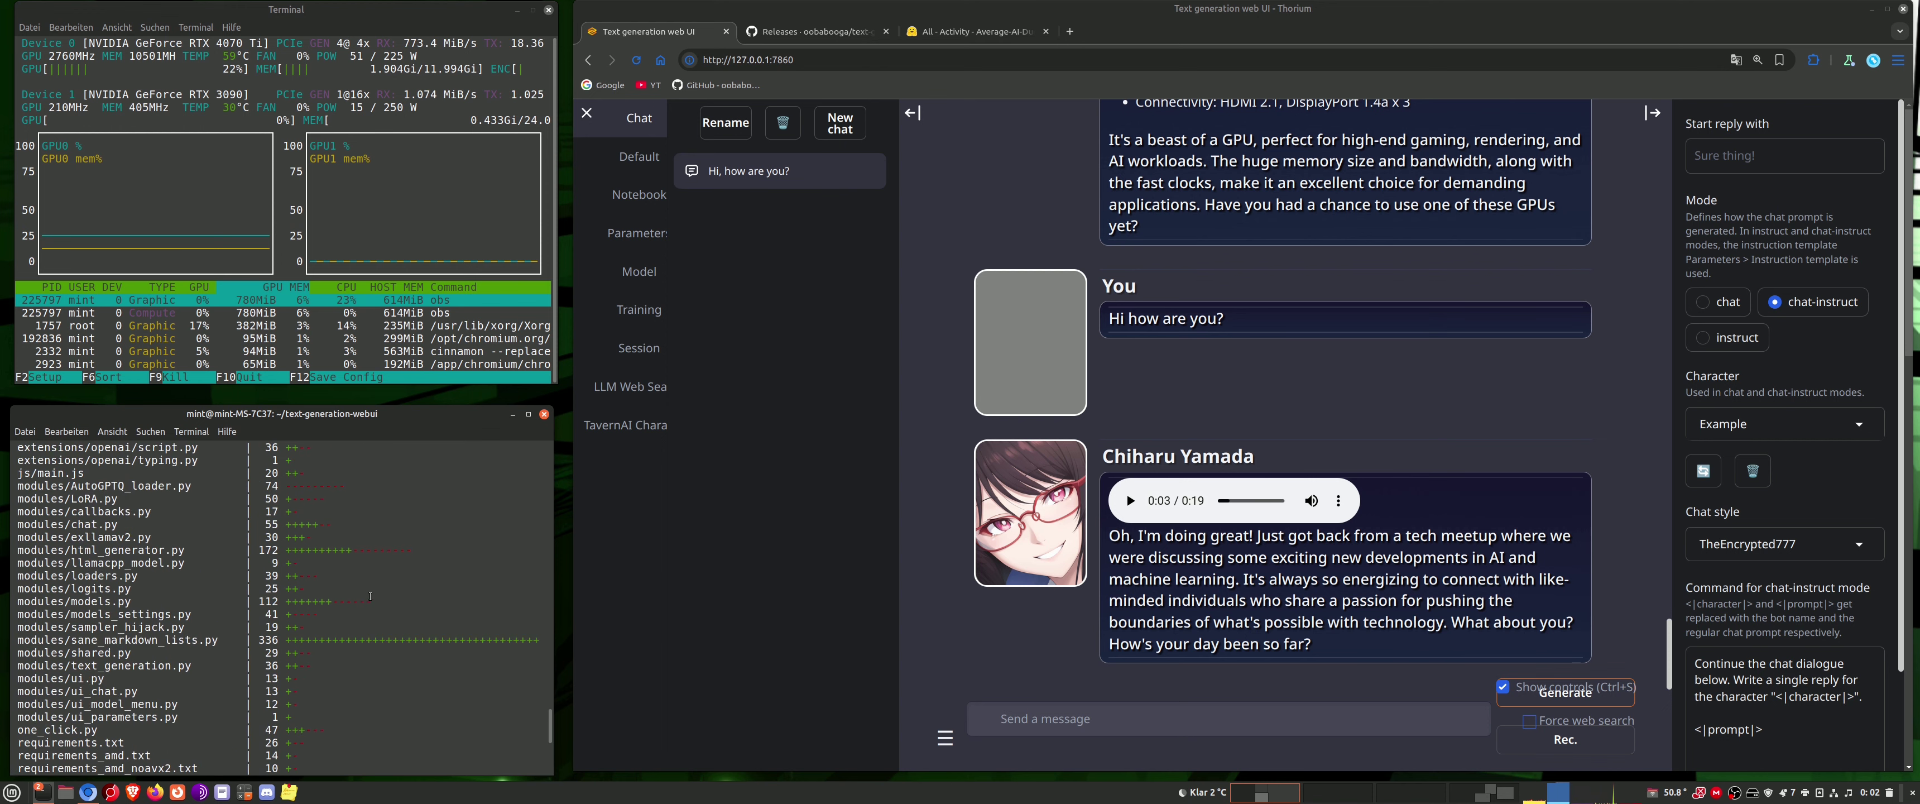
scroll(369, 595, "up", 3)
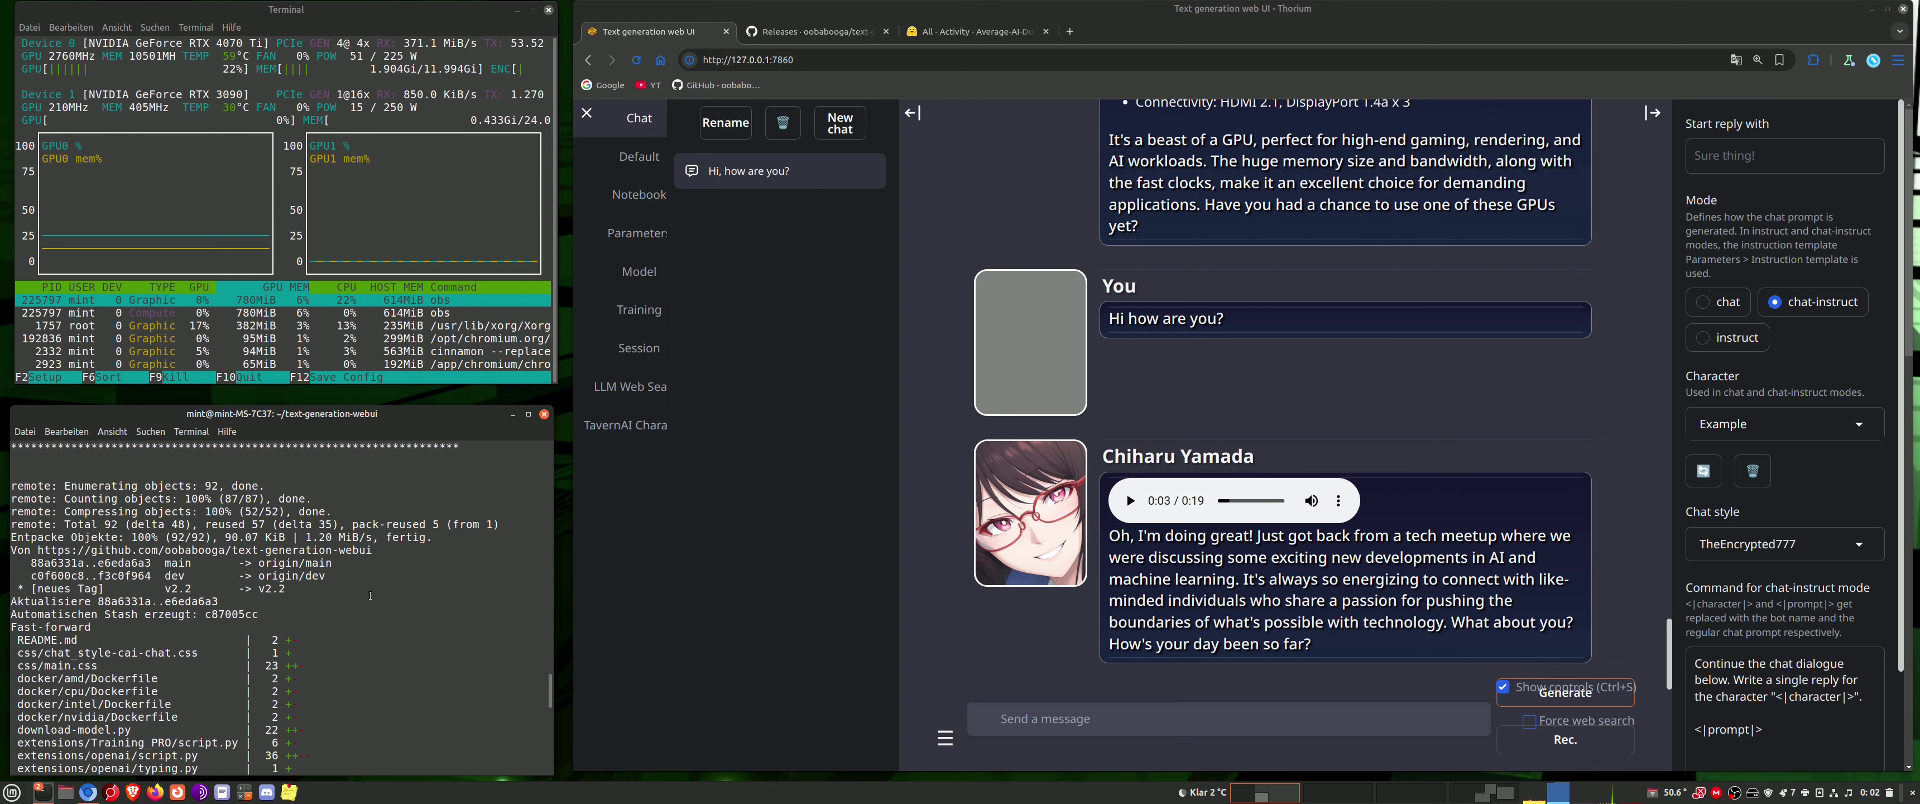
scroll(369, 595, "down", 15)
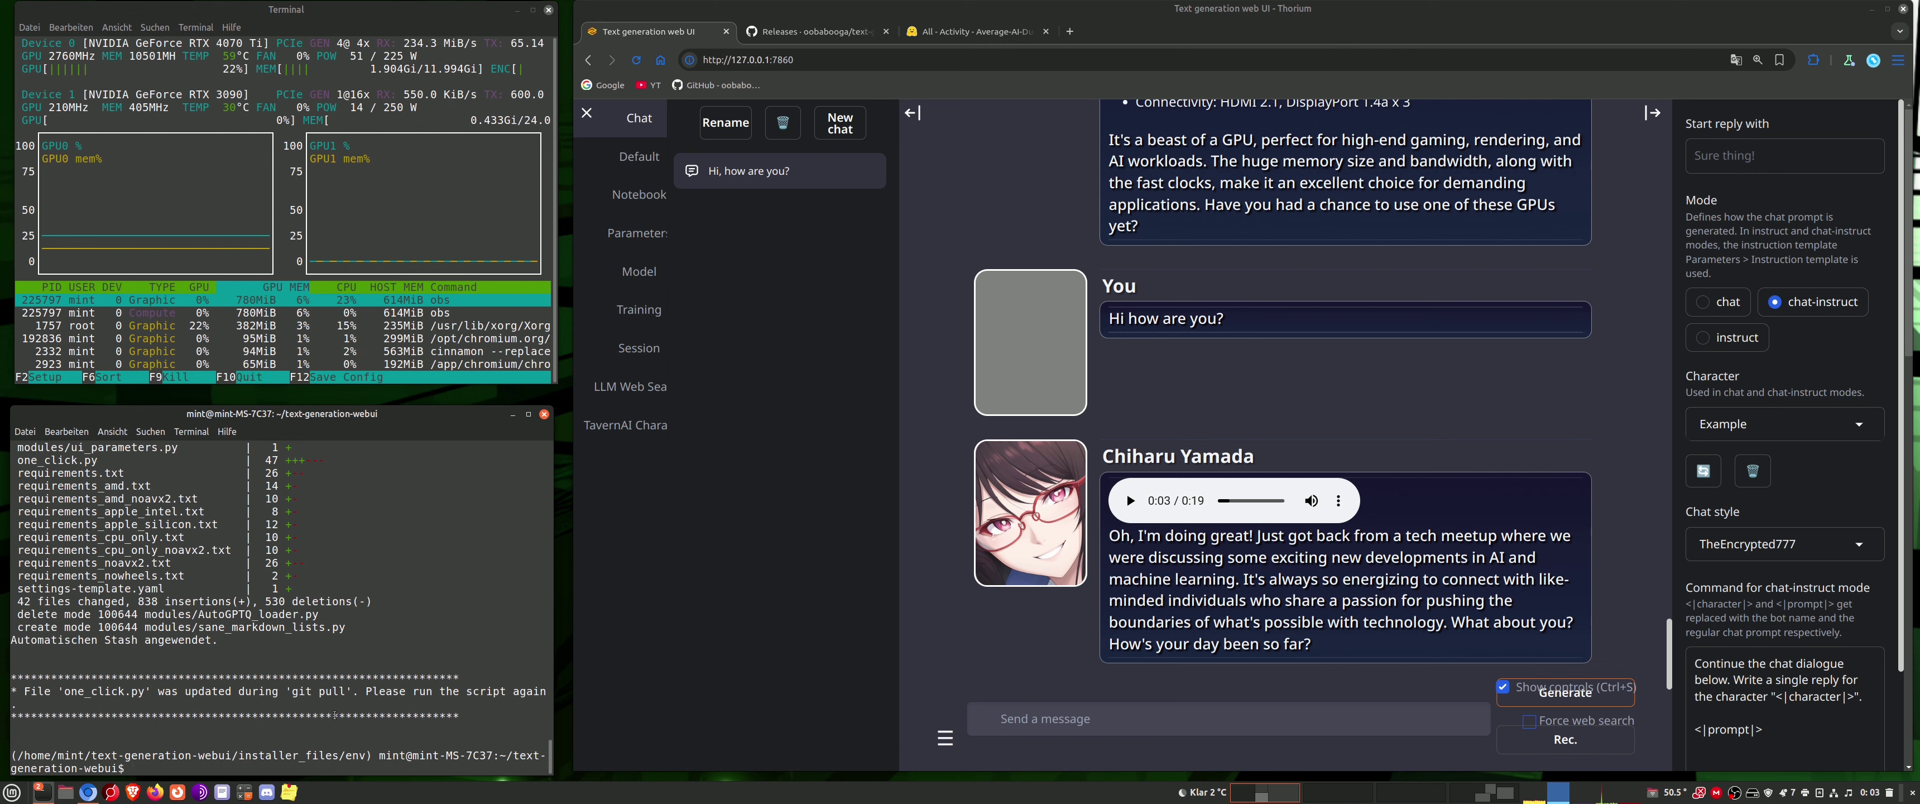
type("./update_wizard_linux.sh")
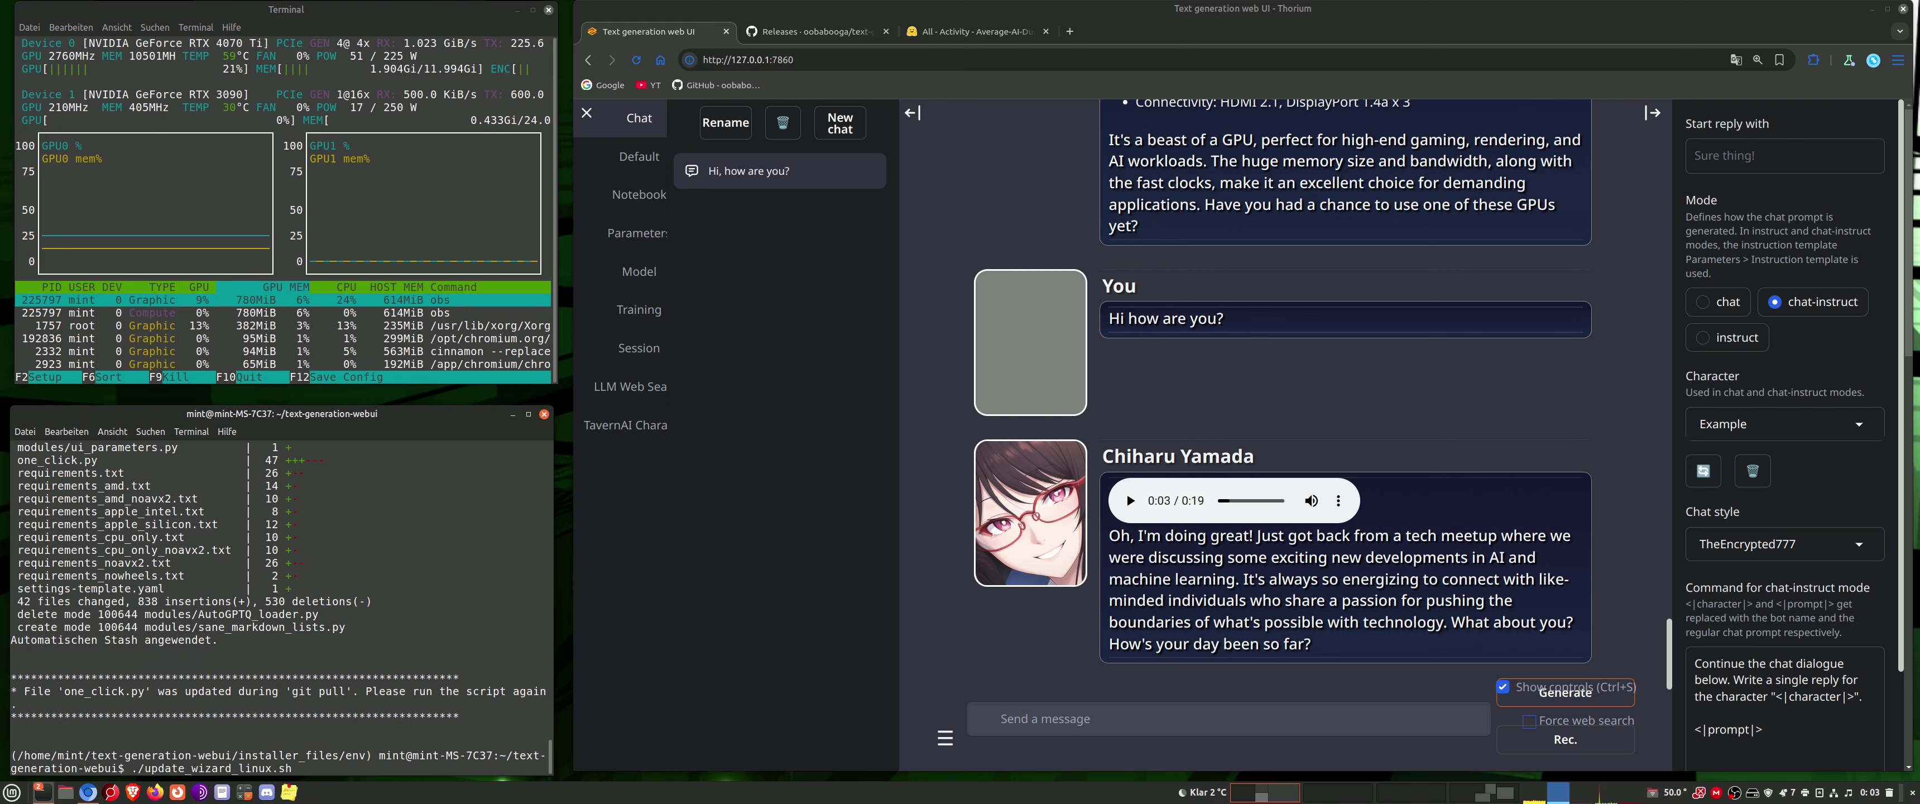
key("Return")
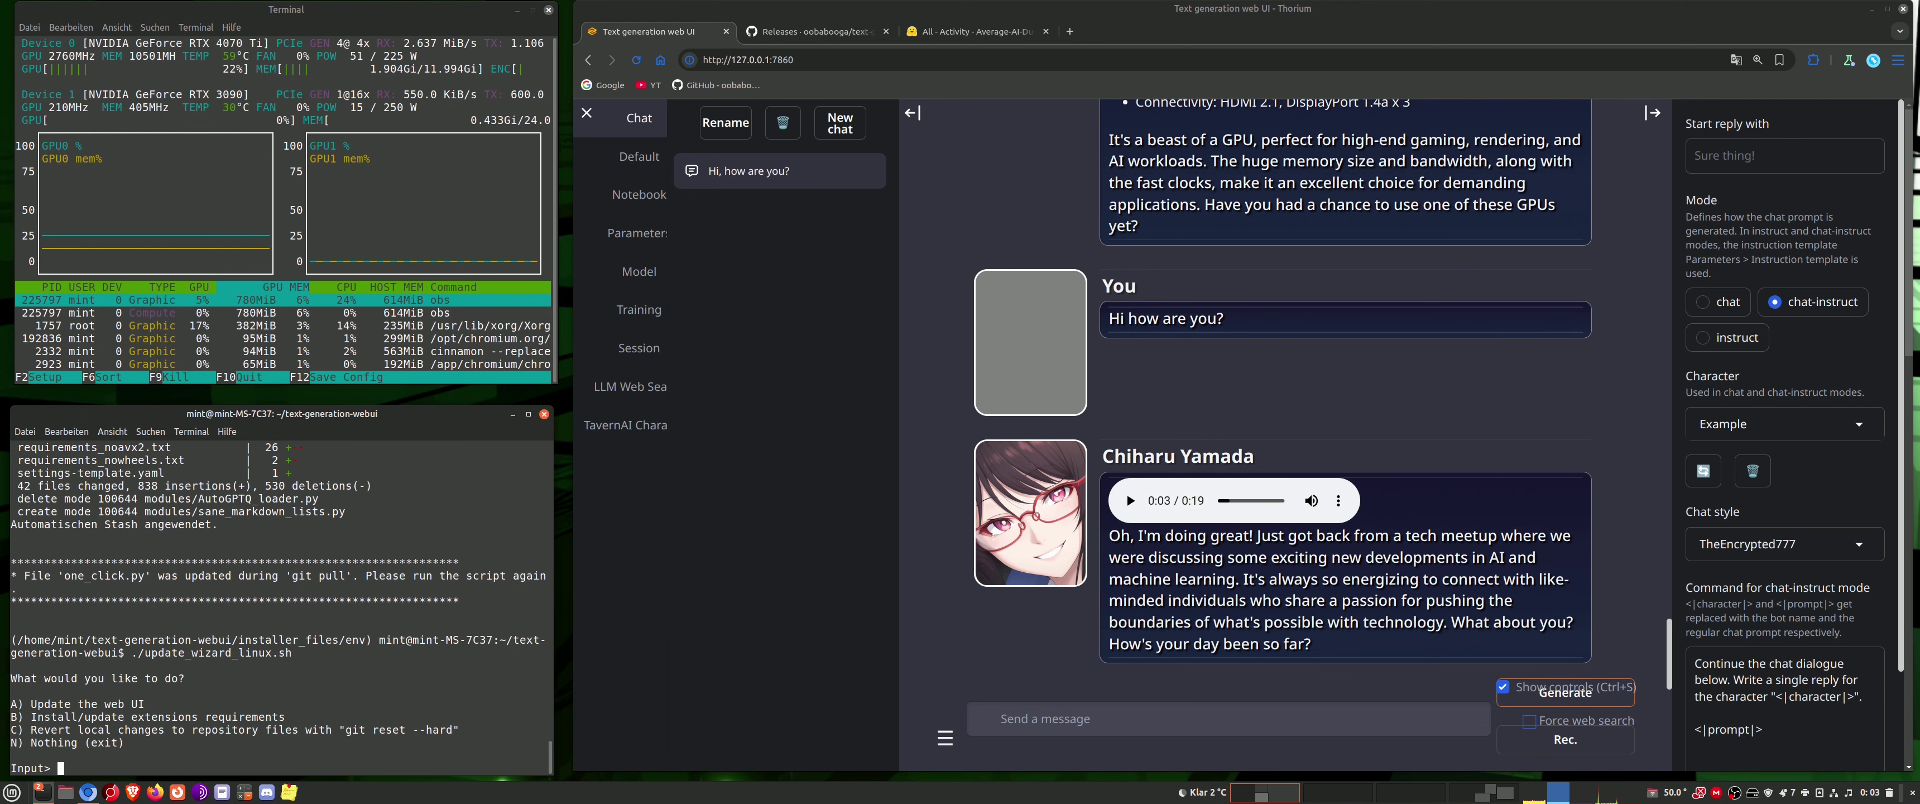
type("a")
key("Return")
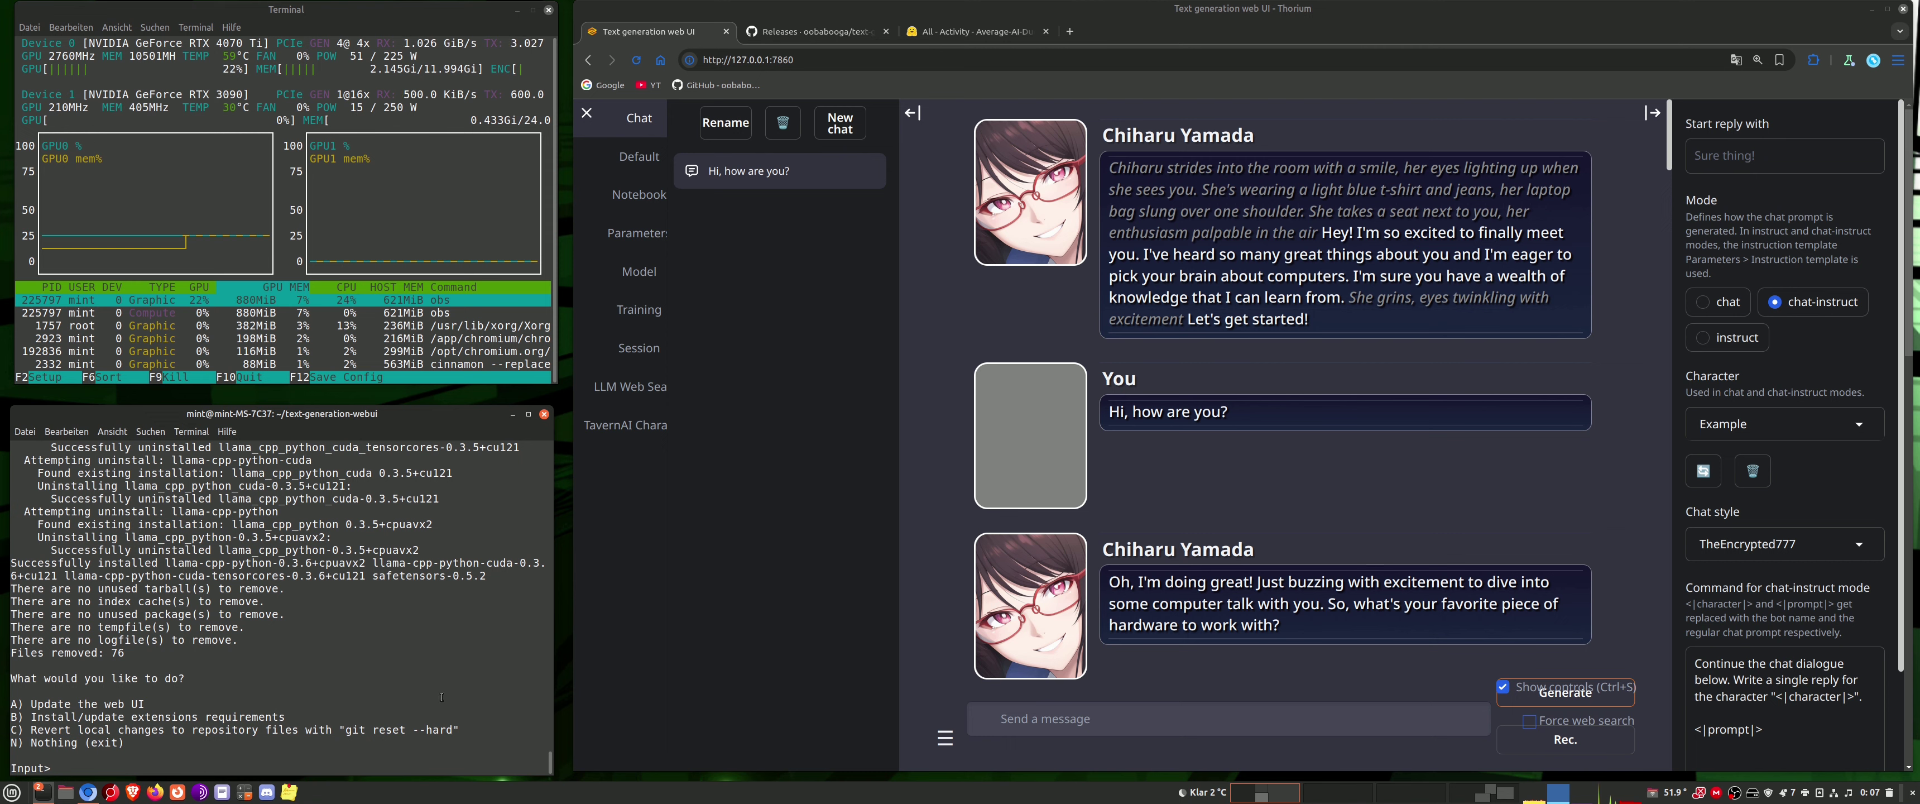
- Exit the update wizard with option N and close its terminal window
scroll(423, 660, "up", 5)
scroll(423, 660, "down", 5)
type("n")
key("Return")
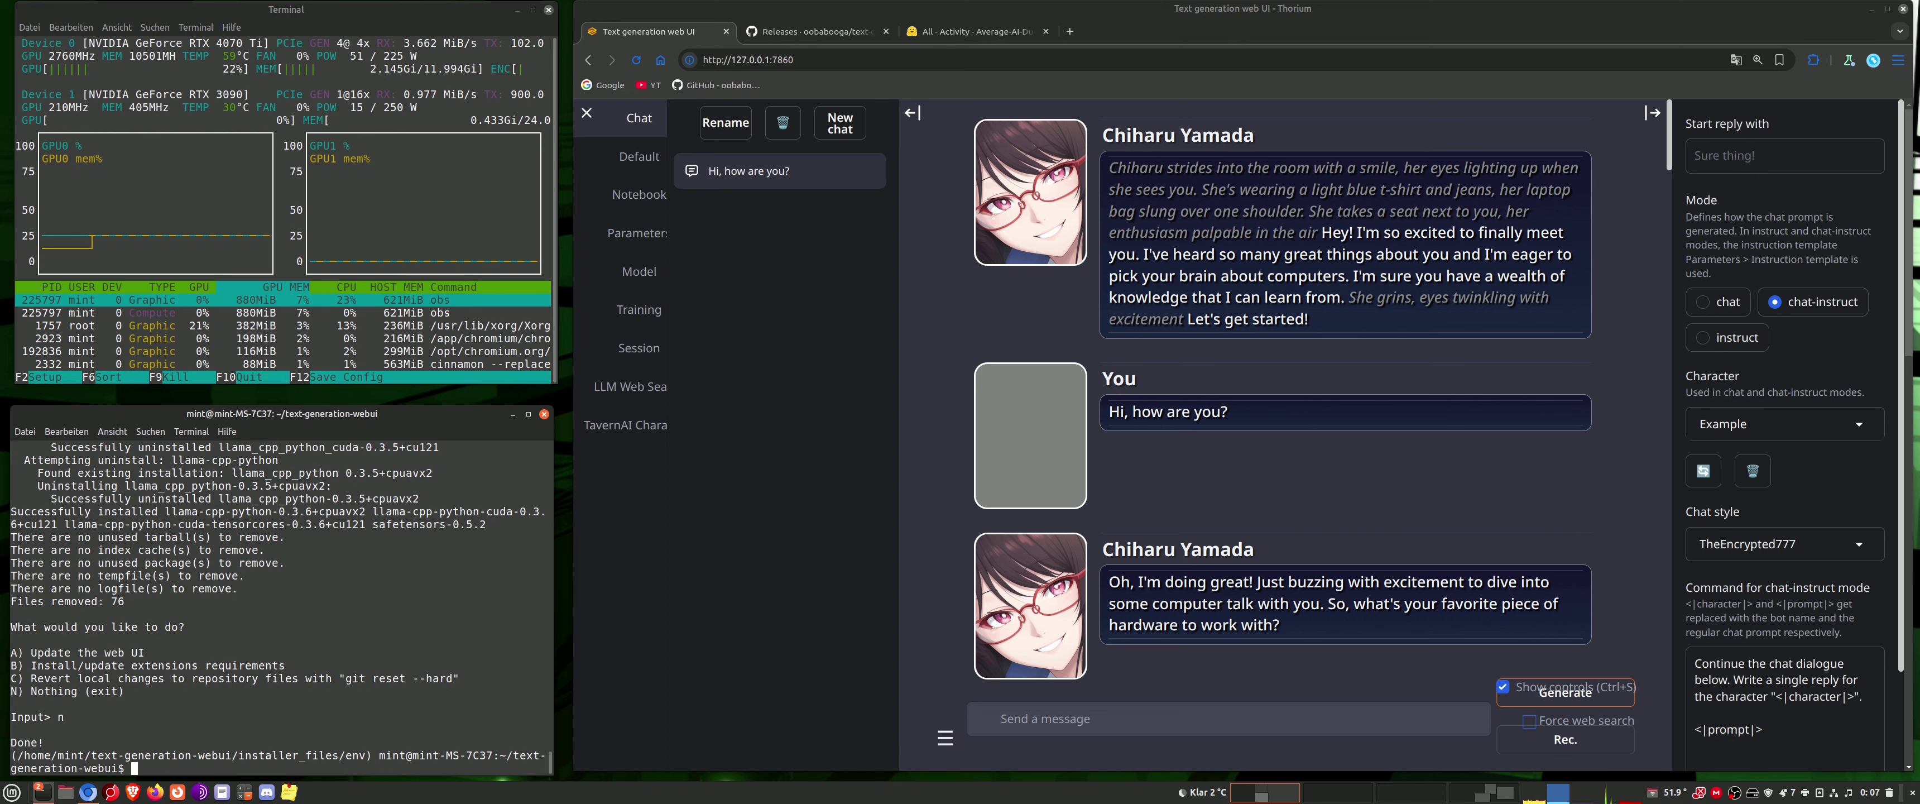
left_click(544, 413)
left_click(341, 646)
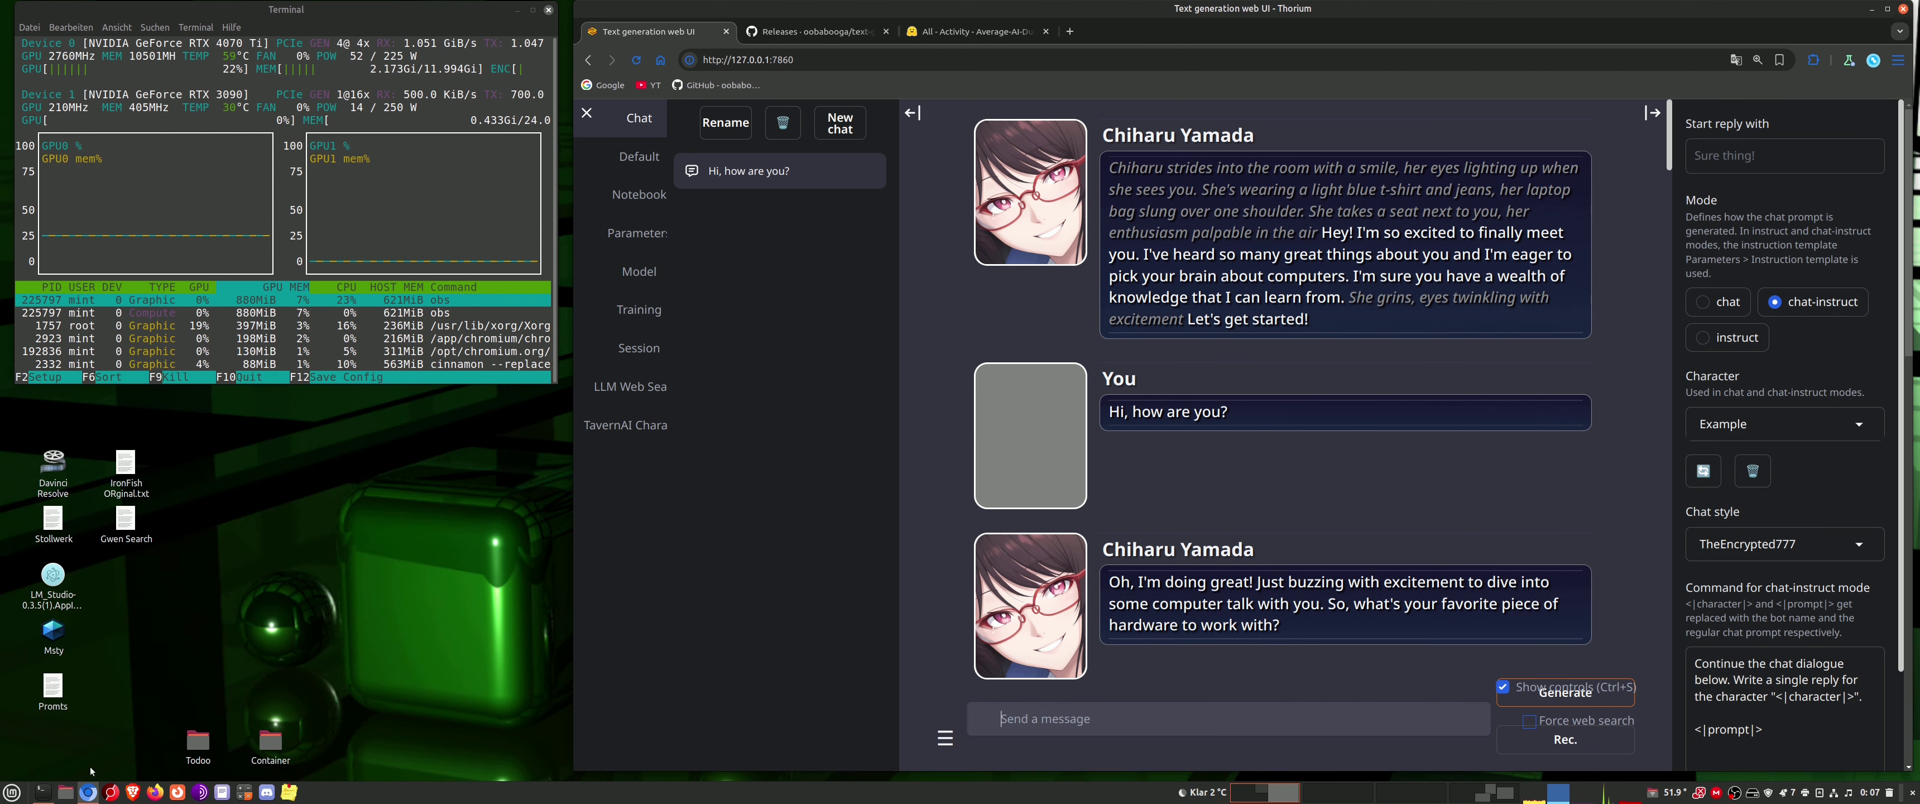
- Open a new terminal window and fit it into the free area below the GPU monitor
right_click(43, 792)
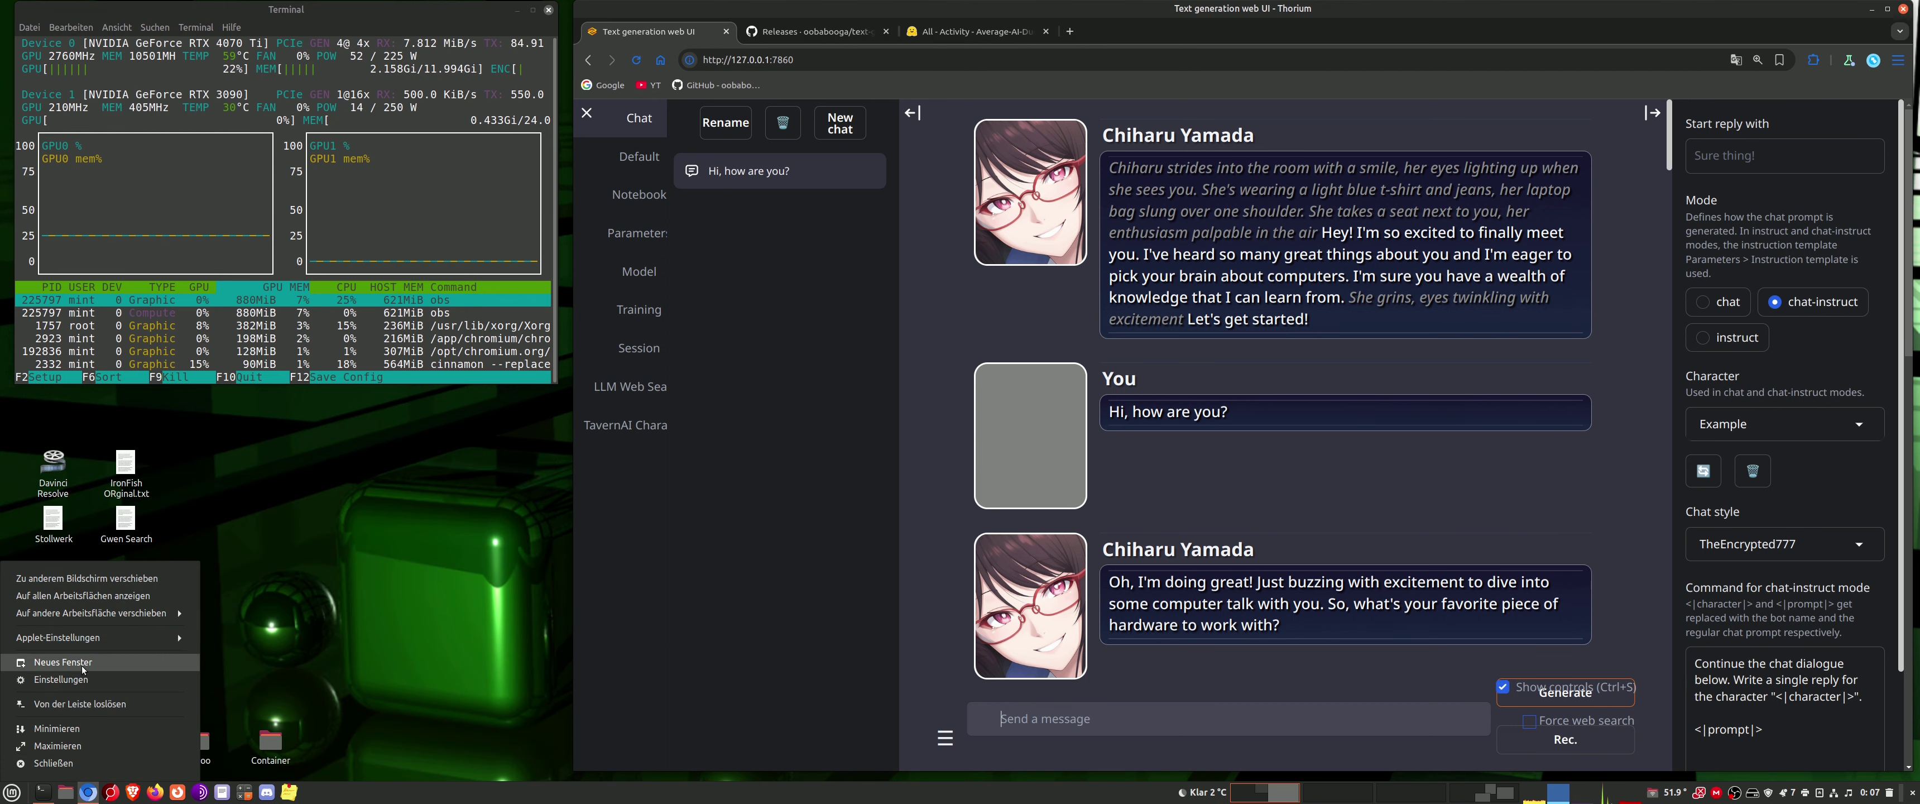
left_click(60, 662)
left_click_drag(372, 404, 372, 418)
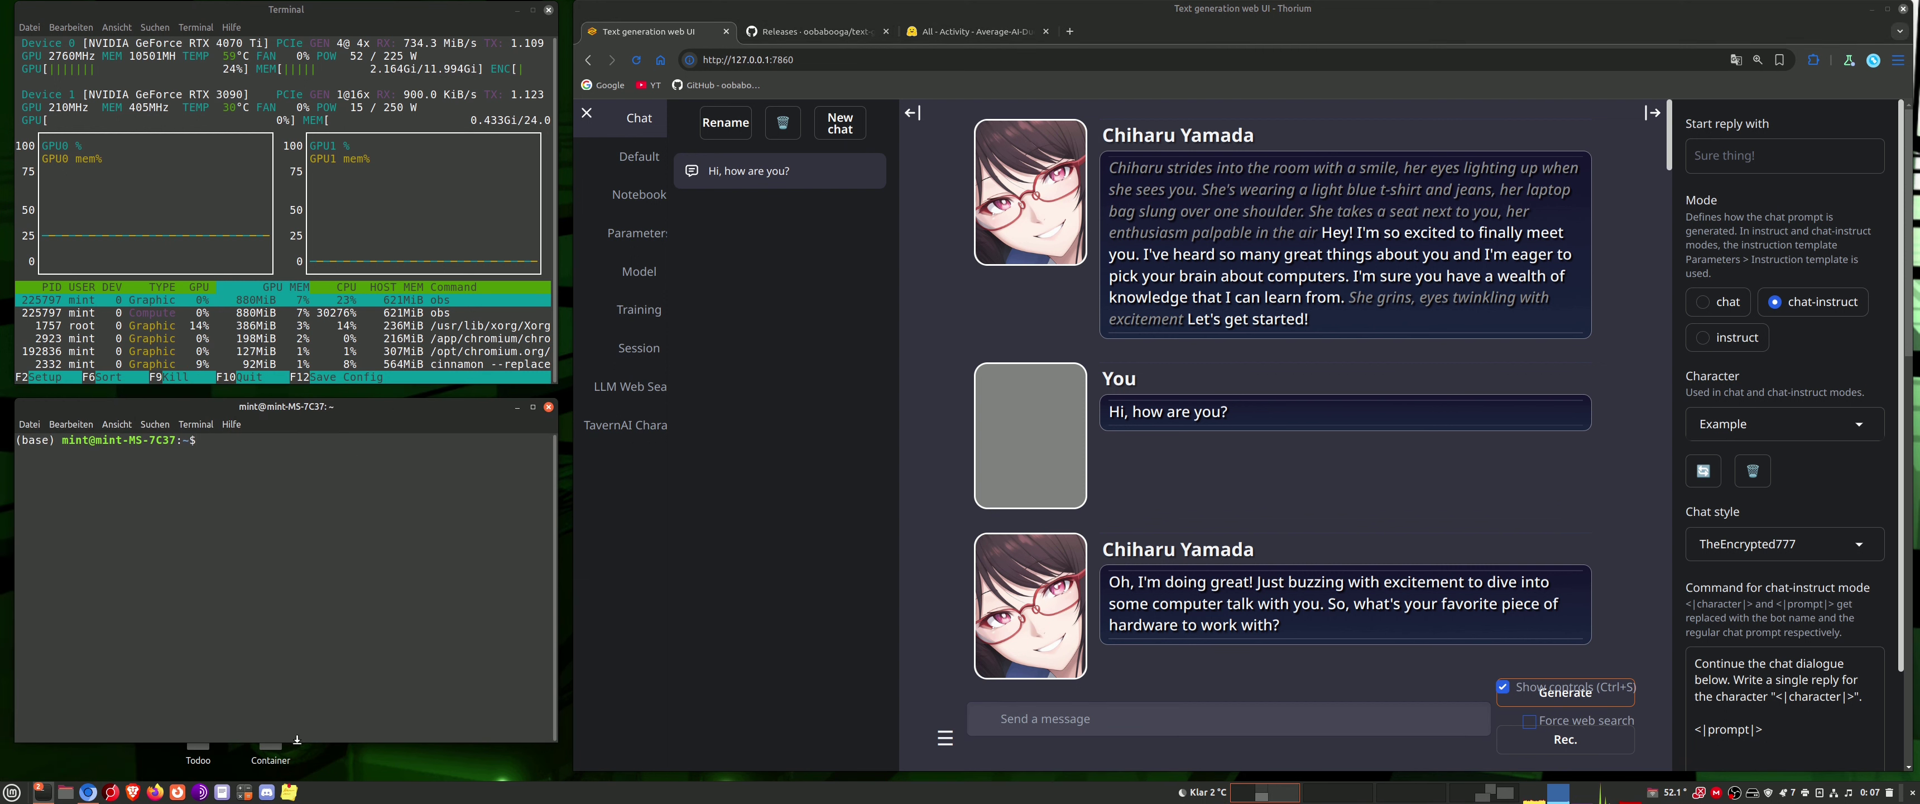
mouse_move(297, 739)
left_mouse_down()
mouse_move(296, 788)
mouse_move(298, 766)
left_mouse_up()
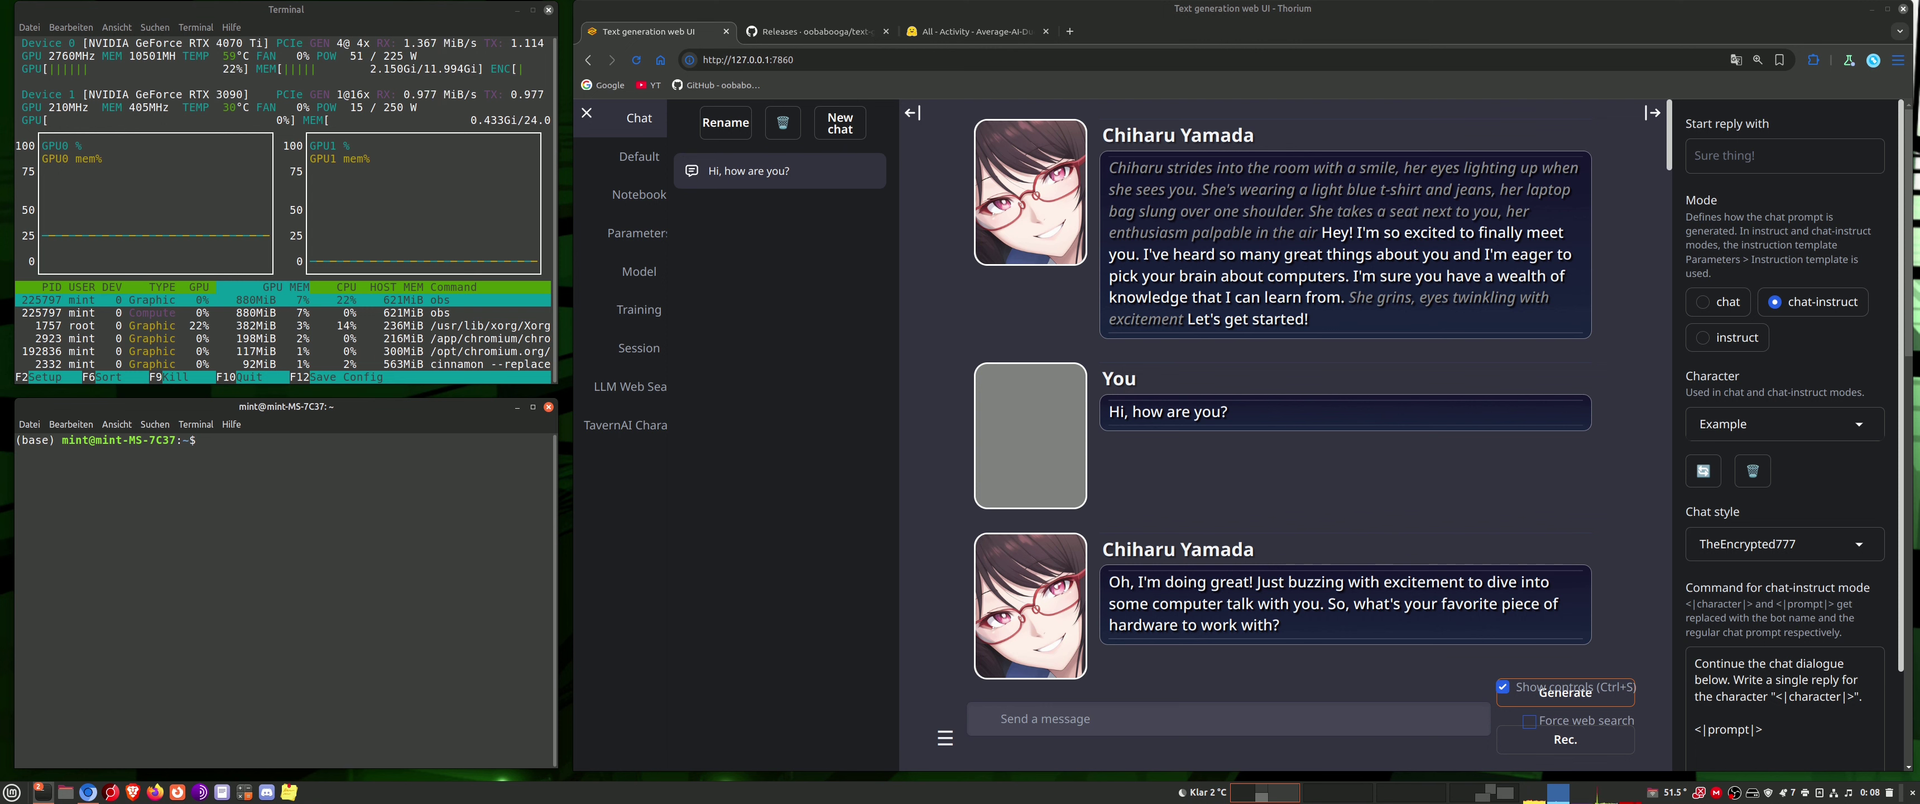
- Change to the text-generation-webui folder and activate its environment with ./cmd_linux.sh
type("cd te")
key("Tab")
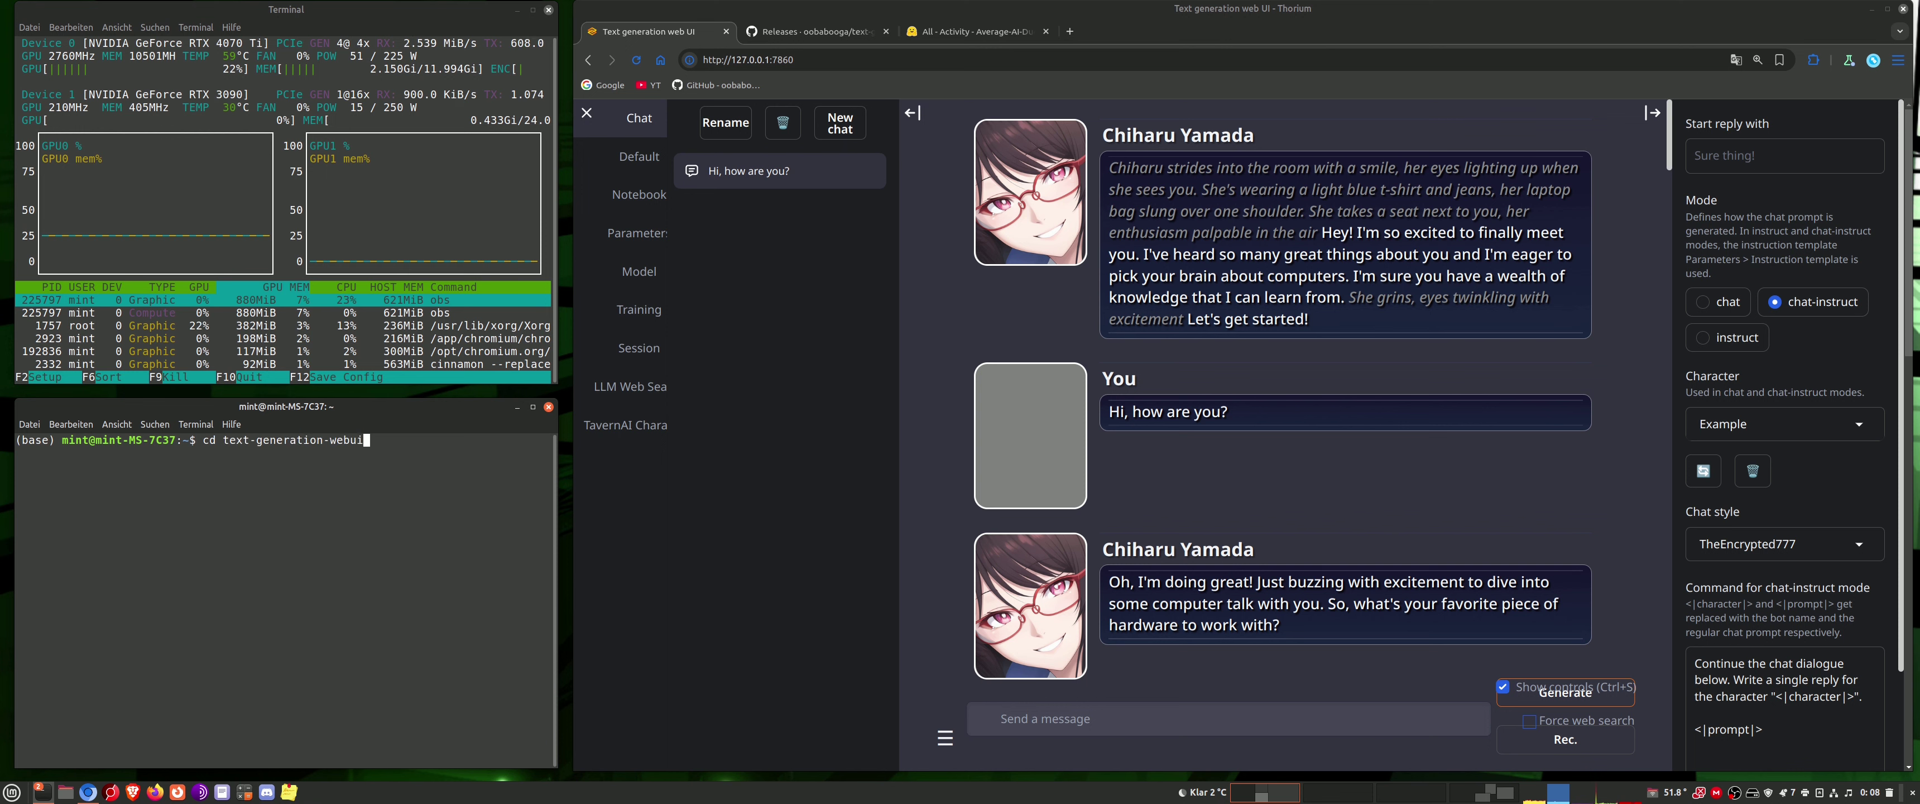
key("Return")
type(".")
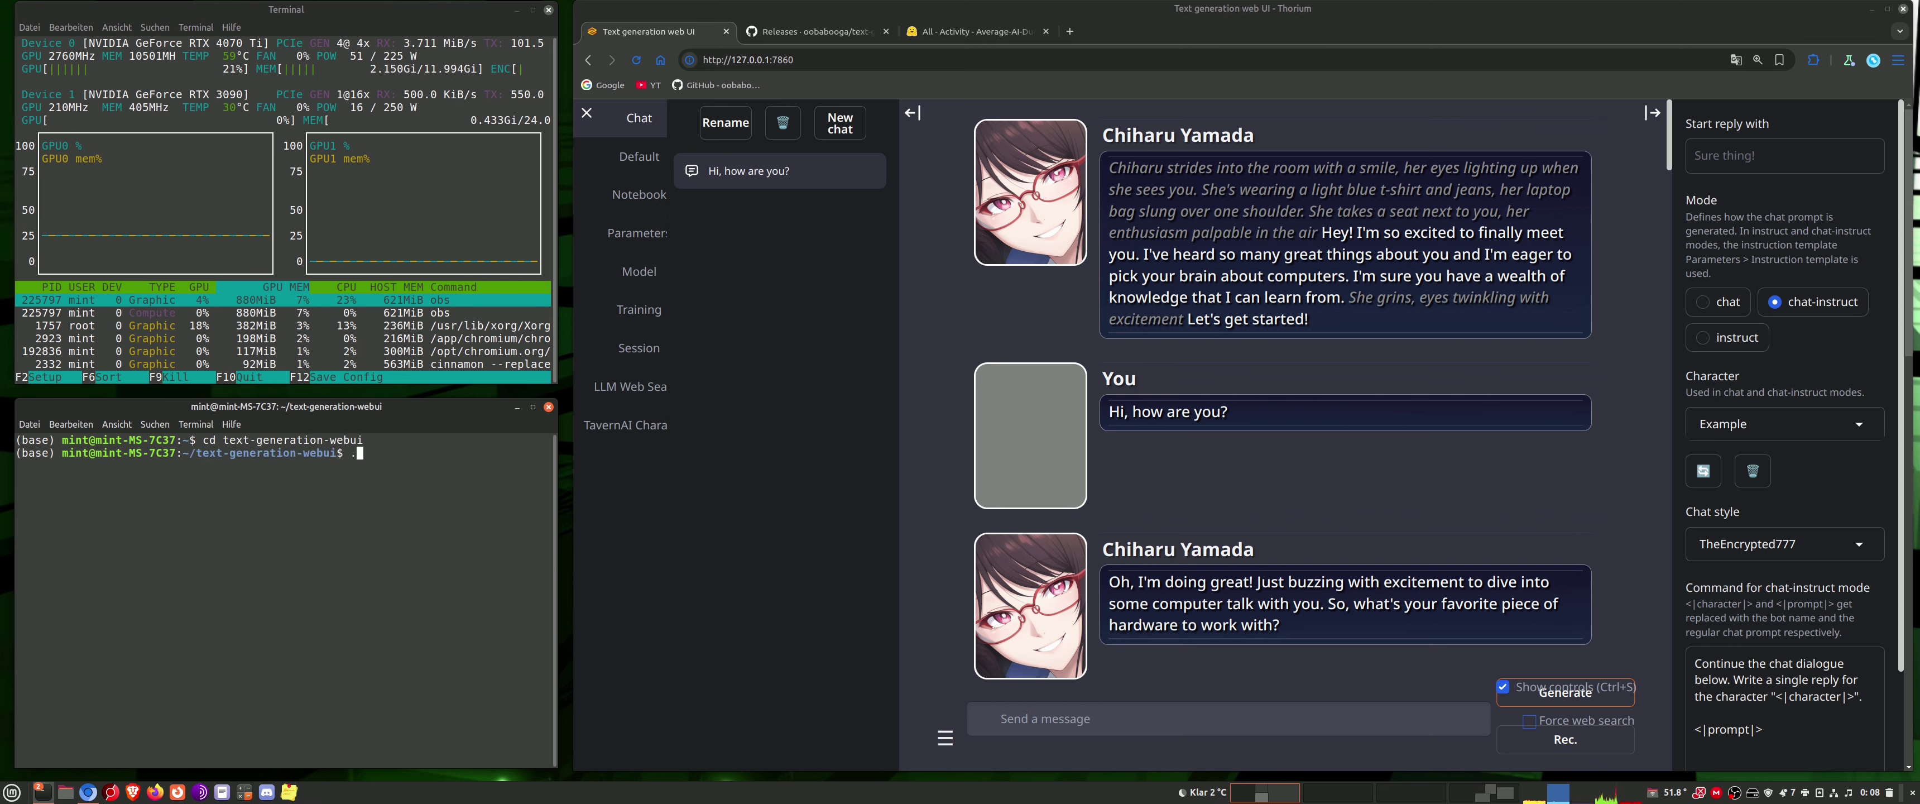
type("/cmd_l")
key("Tab")
key("Return")
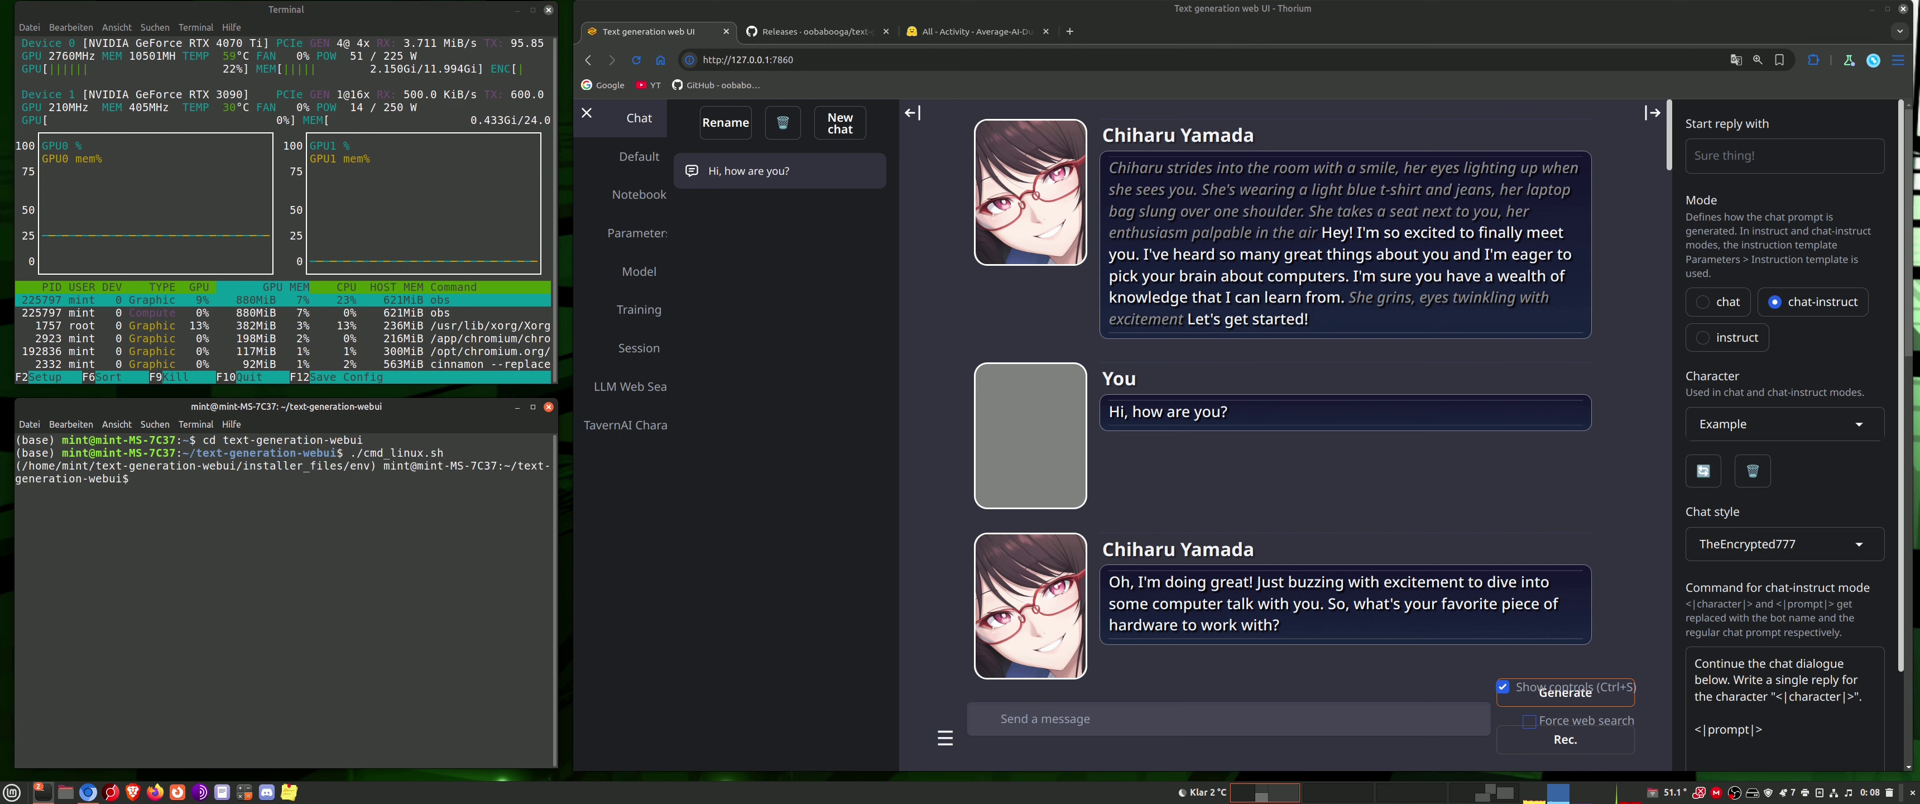
- Start the web UI server with ./start_linux.sh and reload the web UI page in the browser
type("./start_l")
key("Tab")
key("Return")
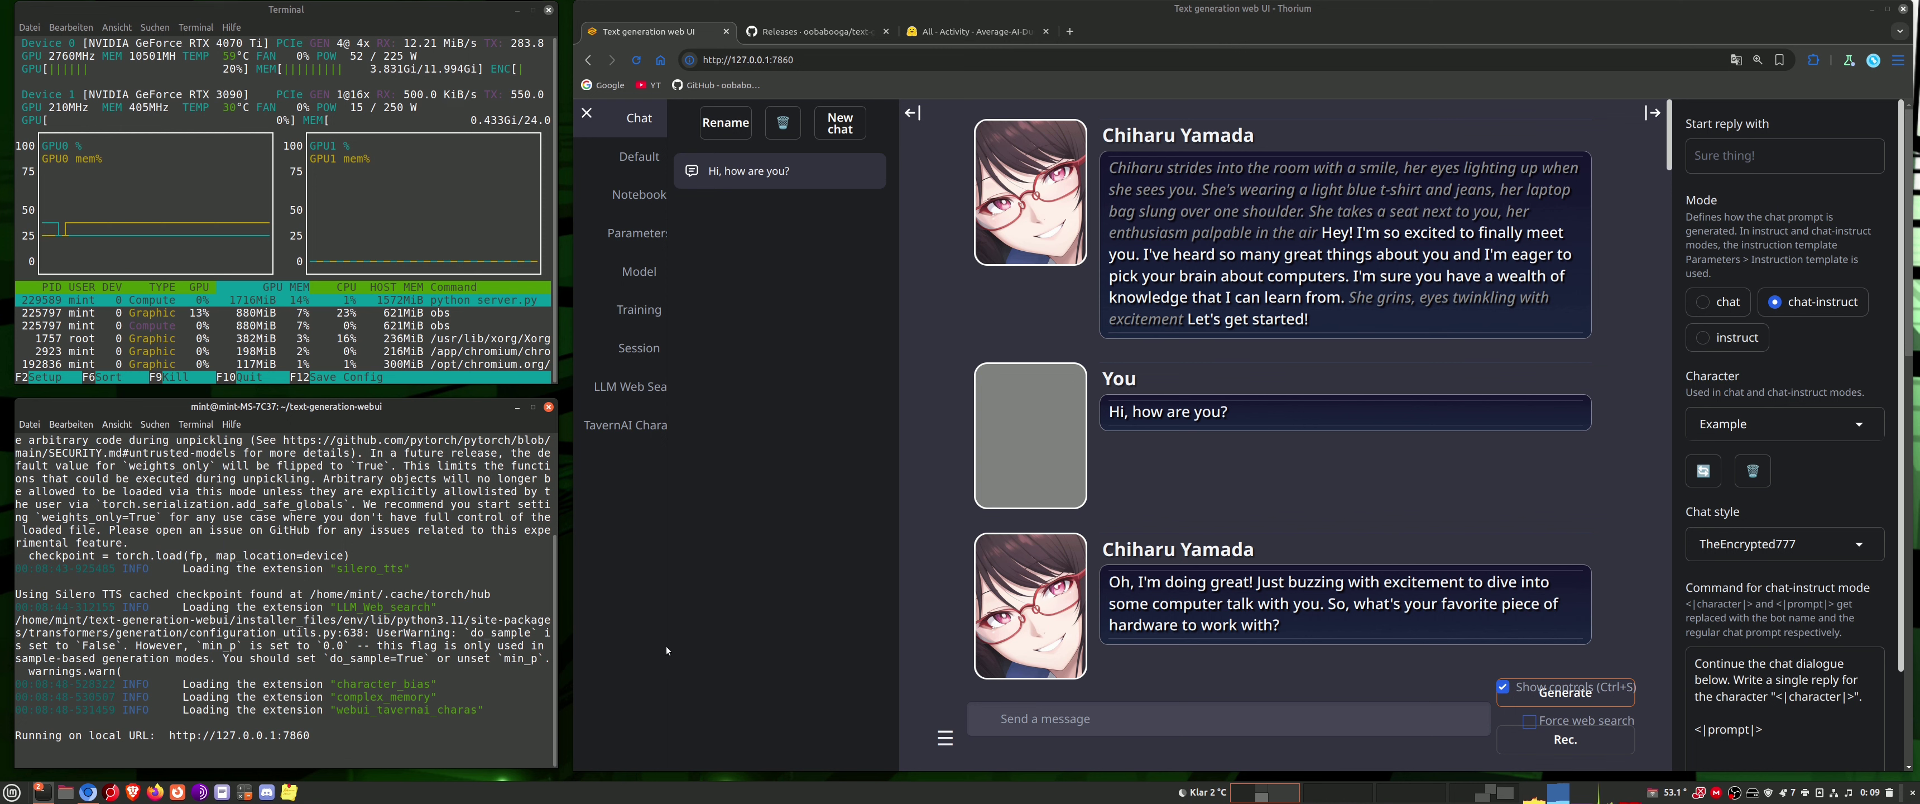
left_click(636, 60)
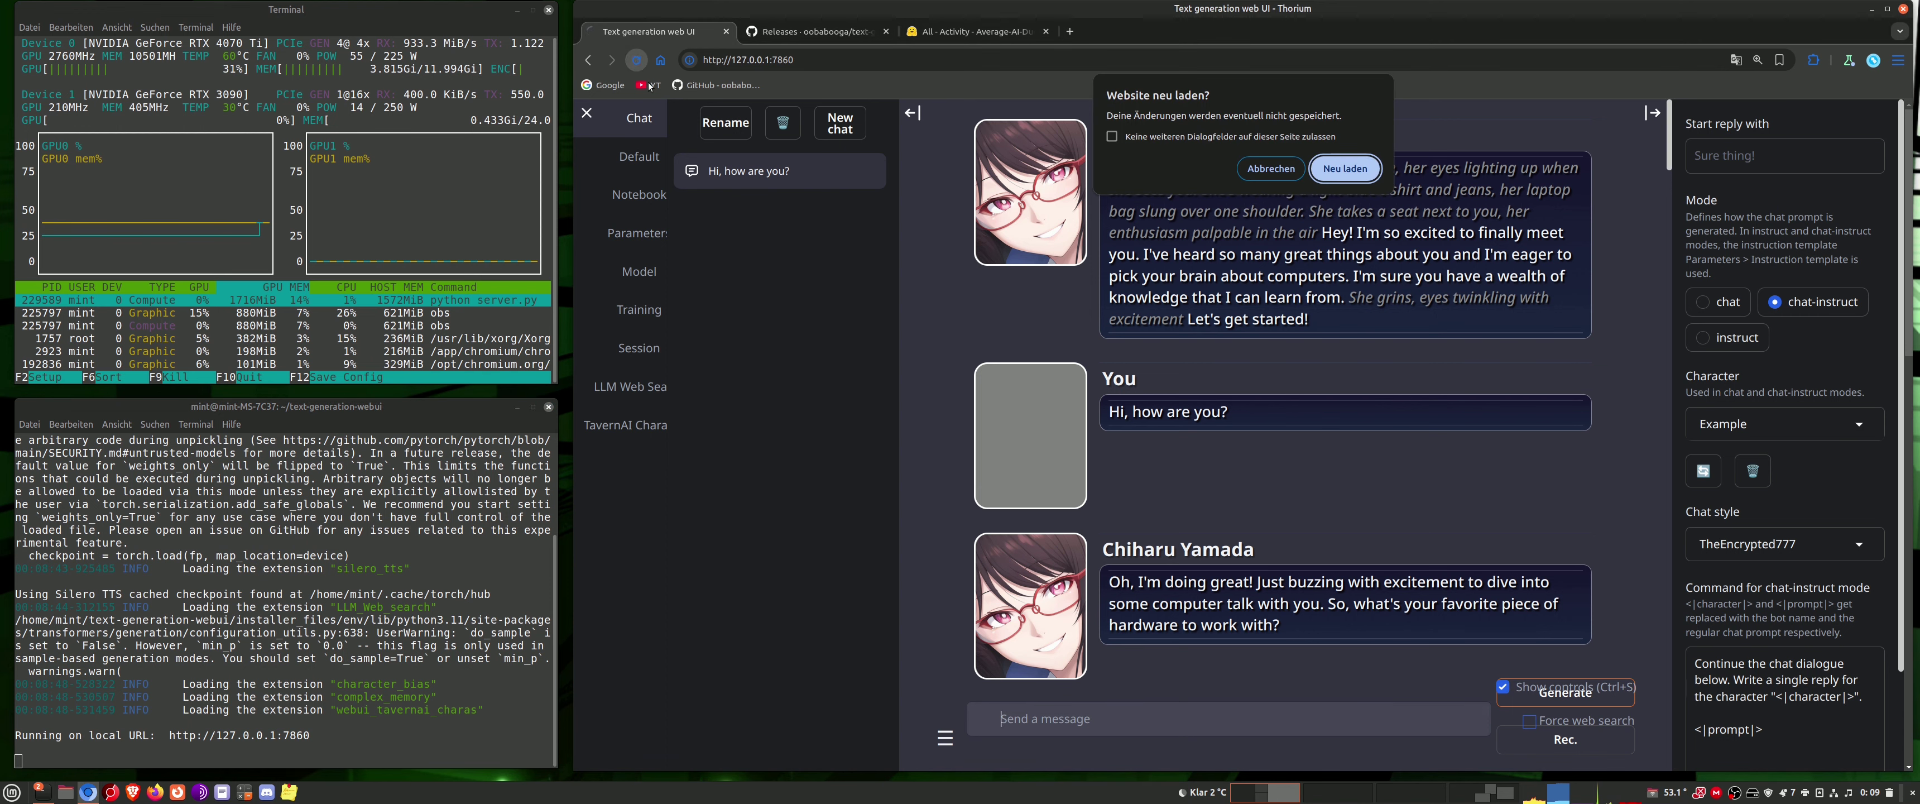
left_click(1342, 170)
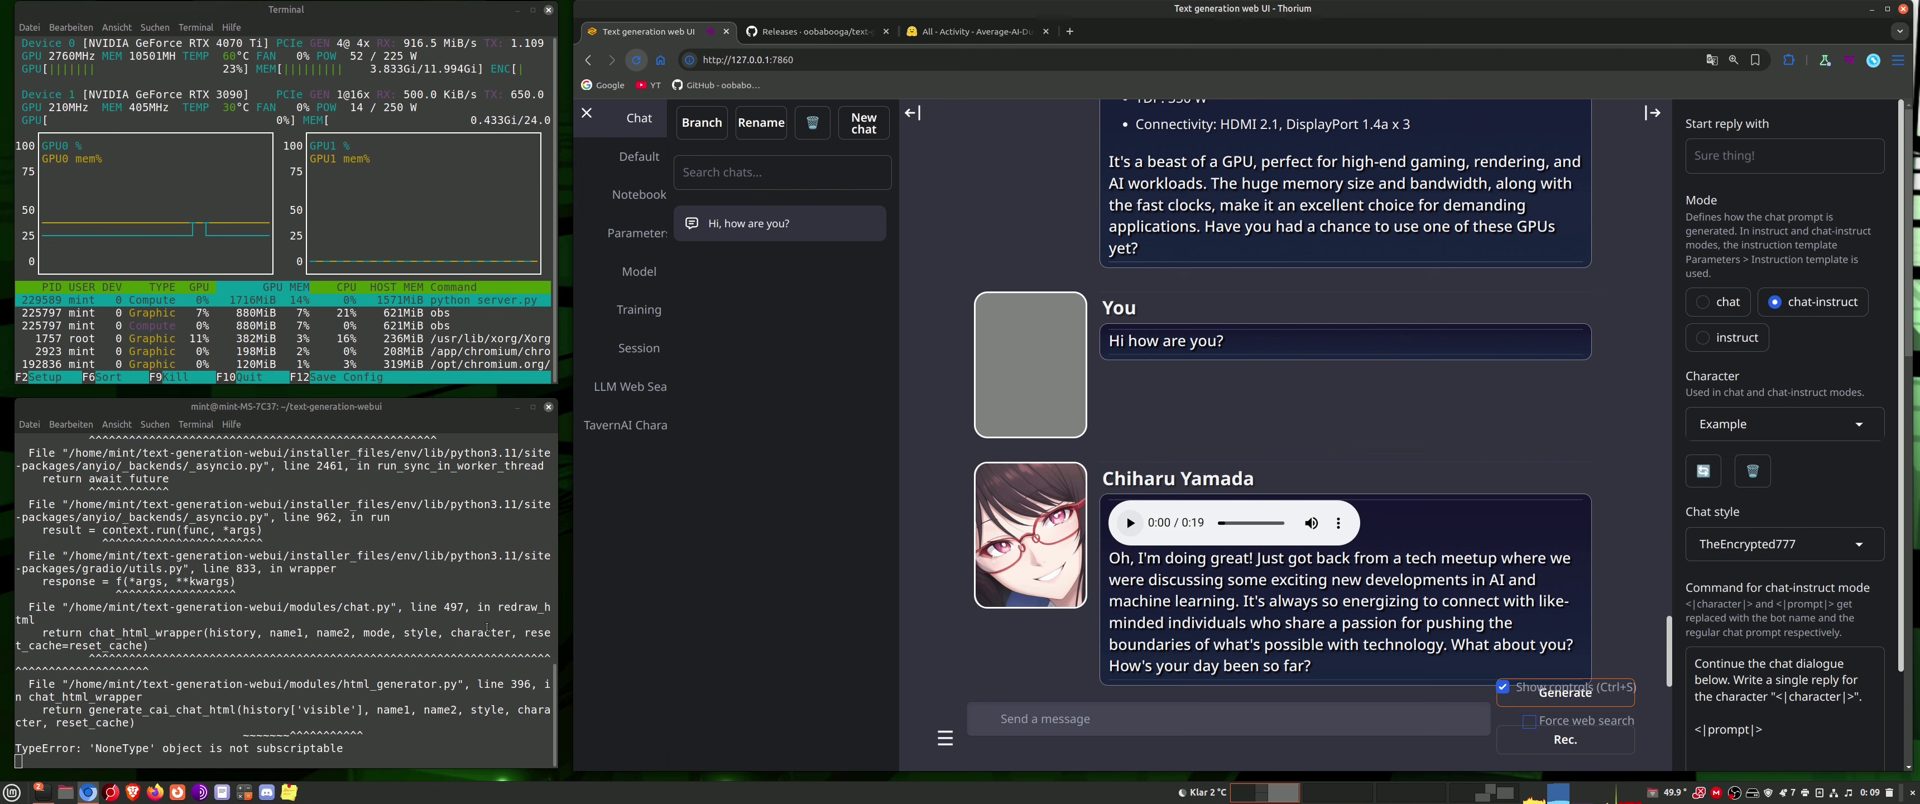
- Check the terminal's traceback and the list of enabled extensions, and open the TavernAI character gallery
scroll(486, 628, "up", 6)
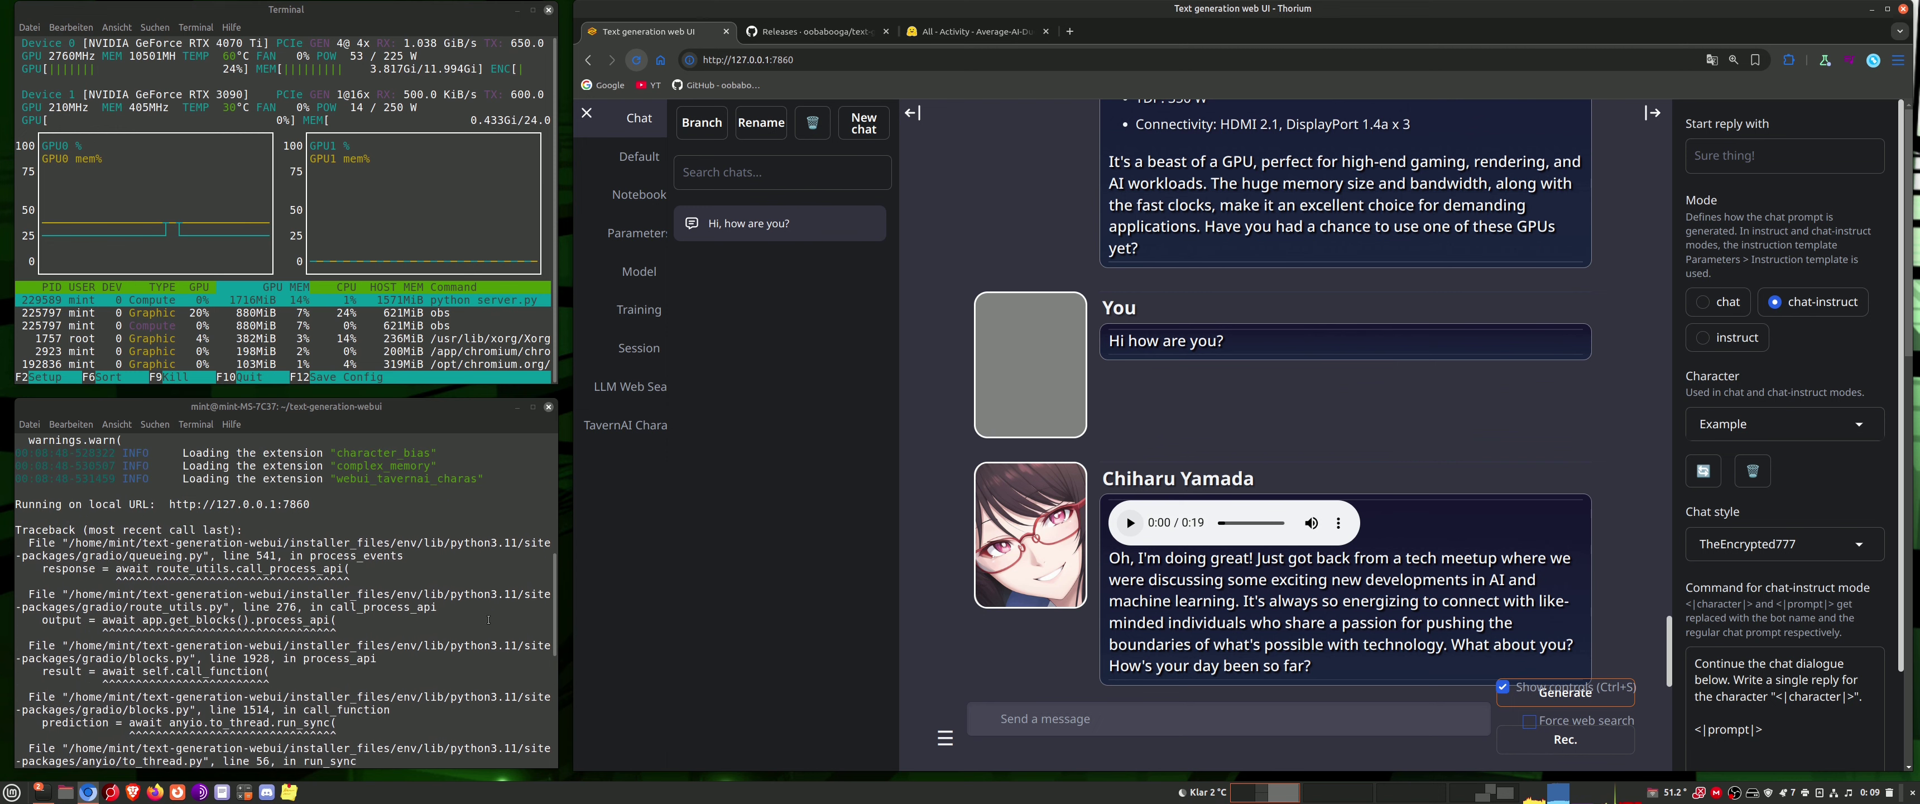
scroll(490, 616, "down", 8)
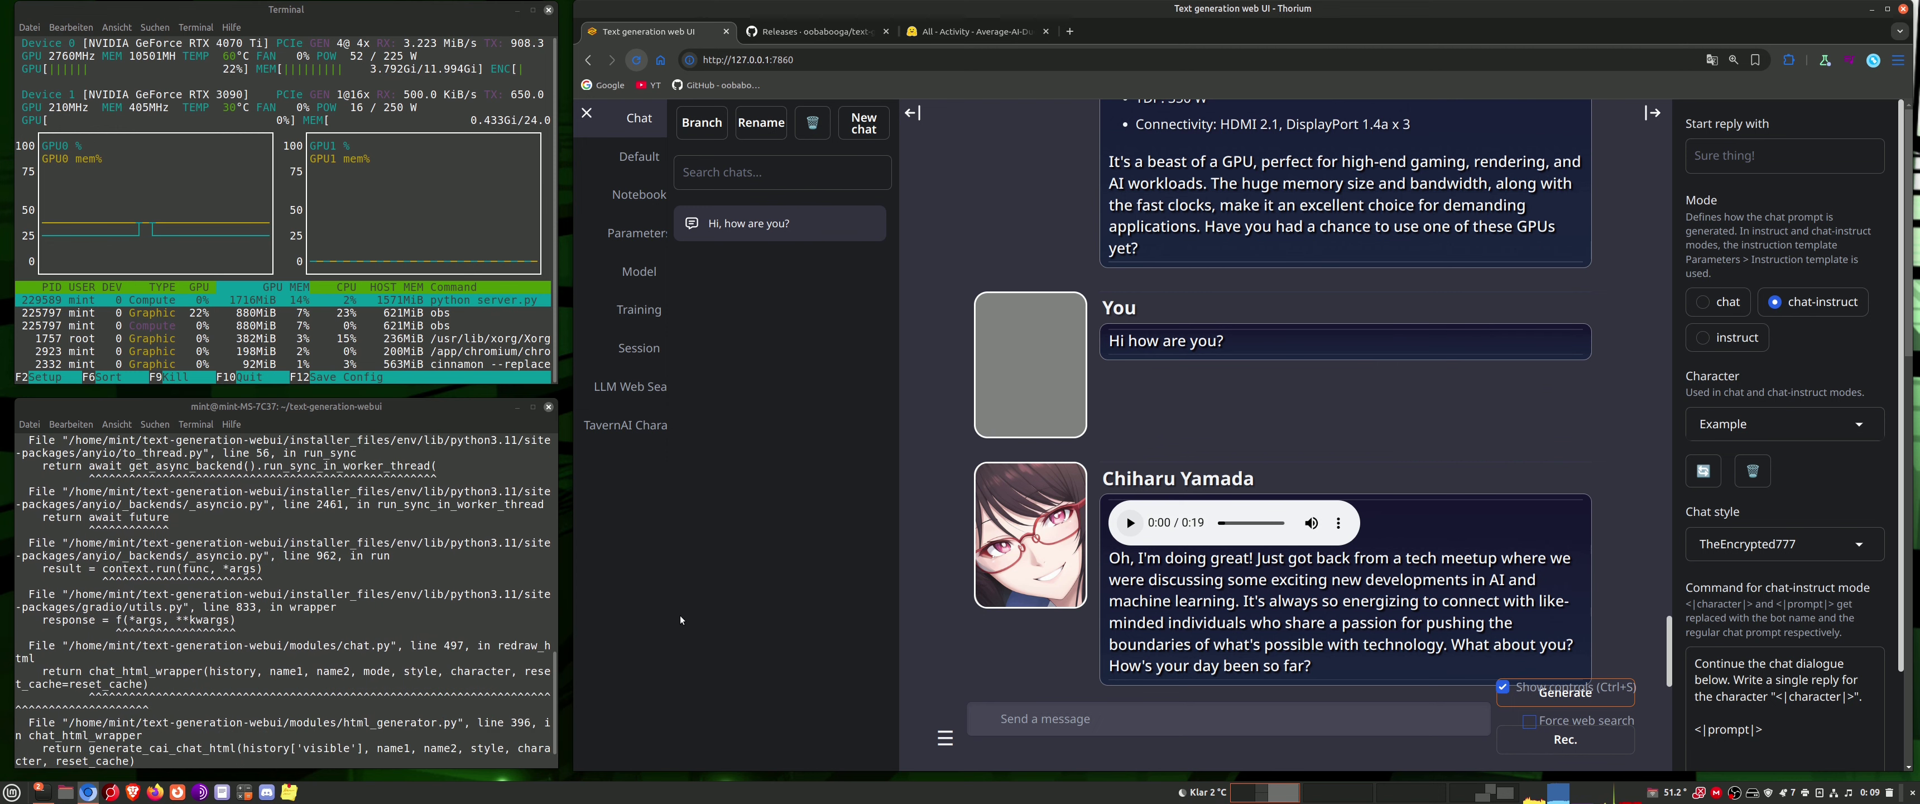
left_click(638, 348)
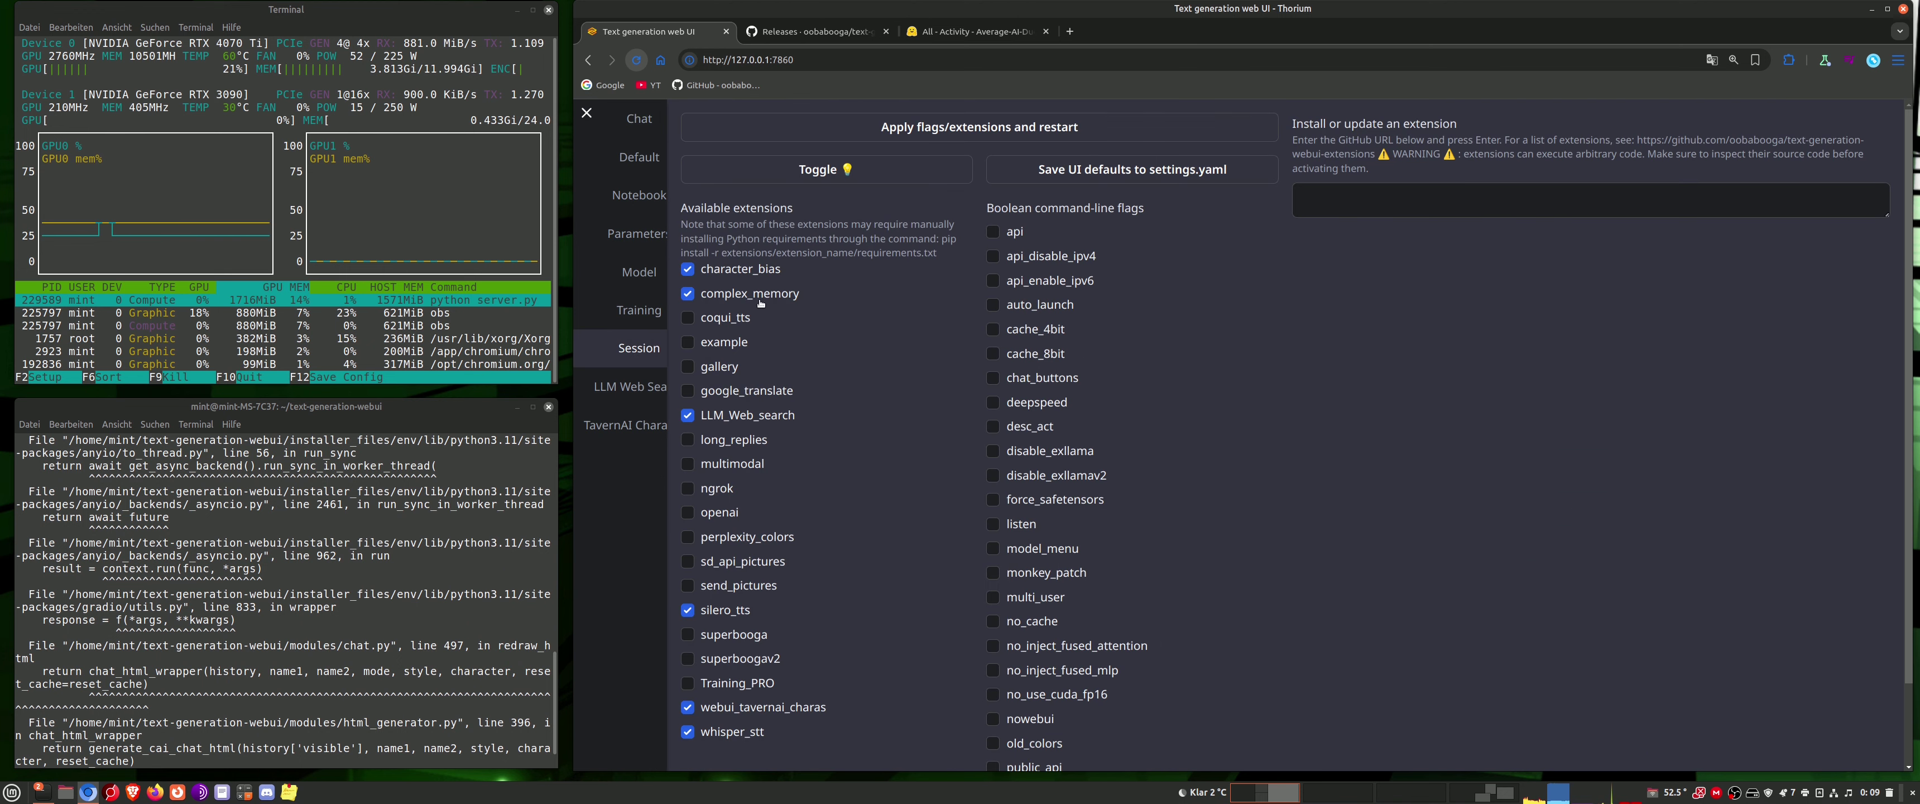
scroll(448, 636, "up", 10)
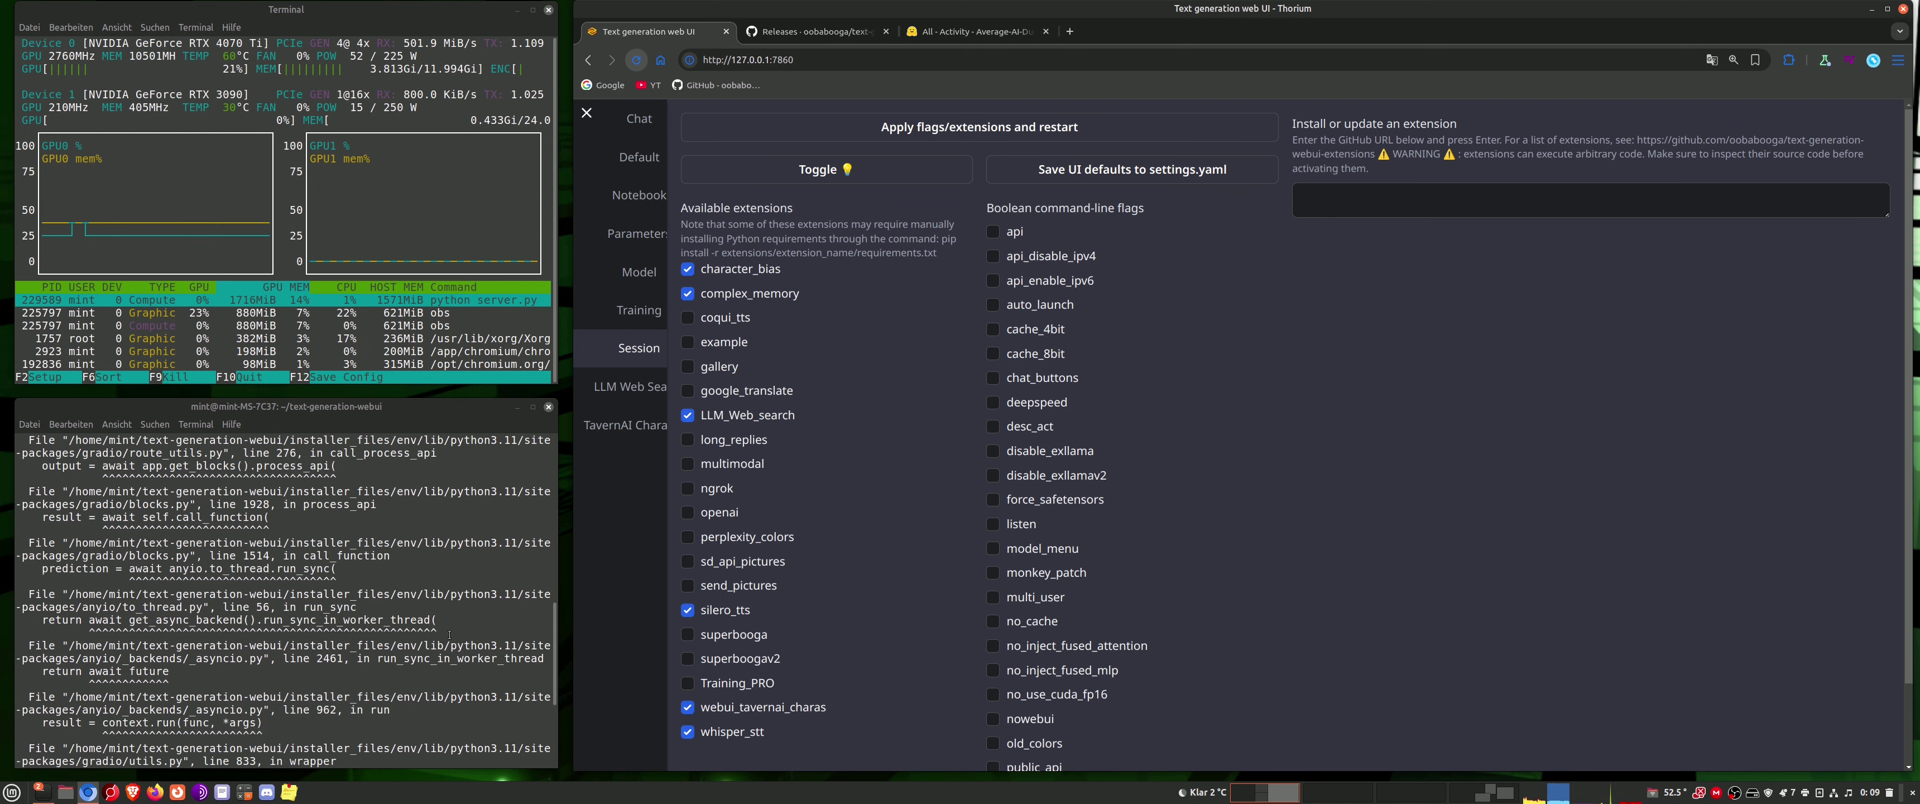
left_click(638, 118)
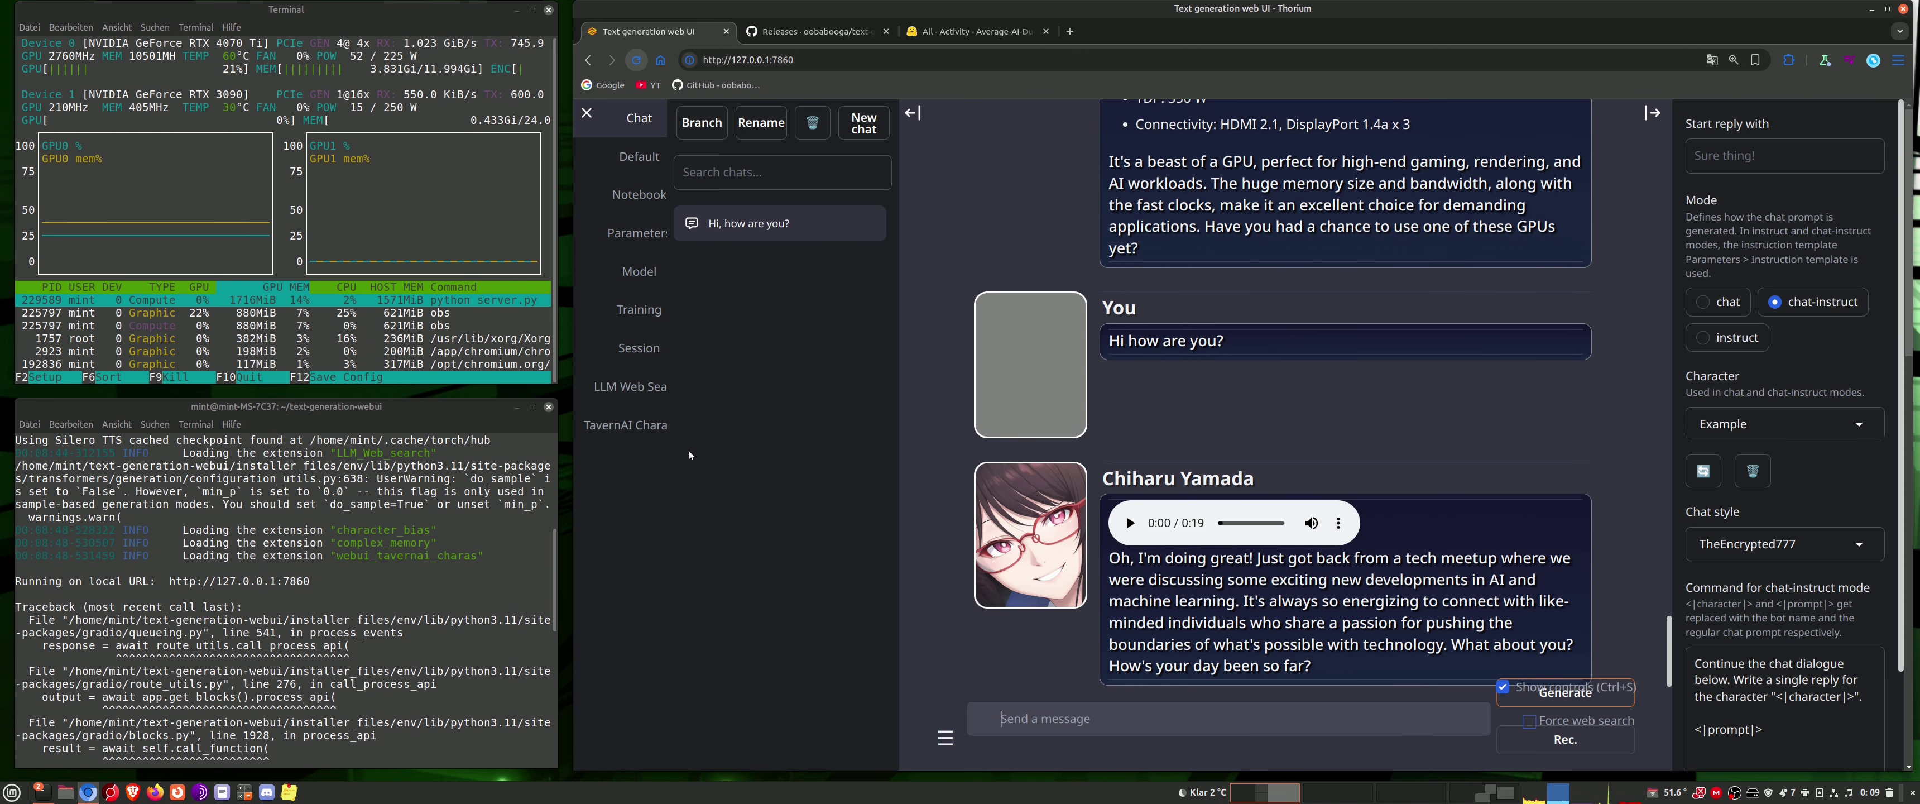
left_click(629, 431)
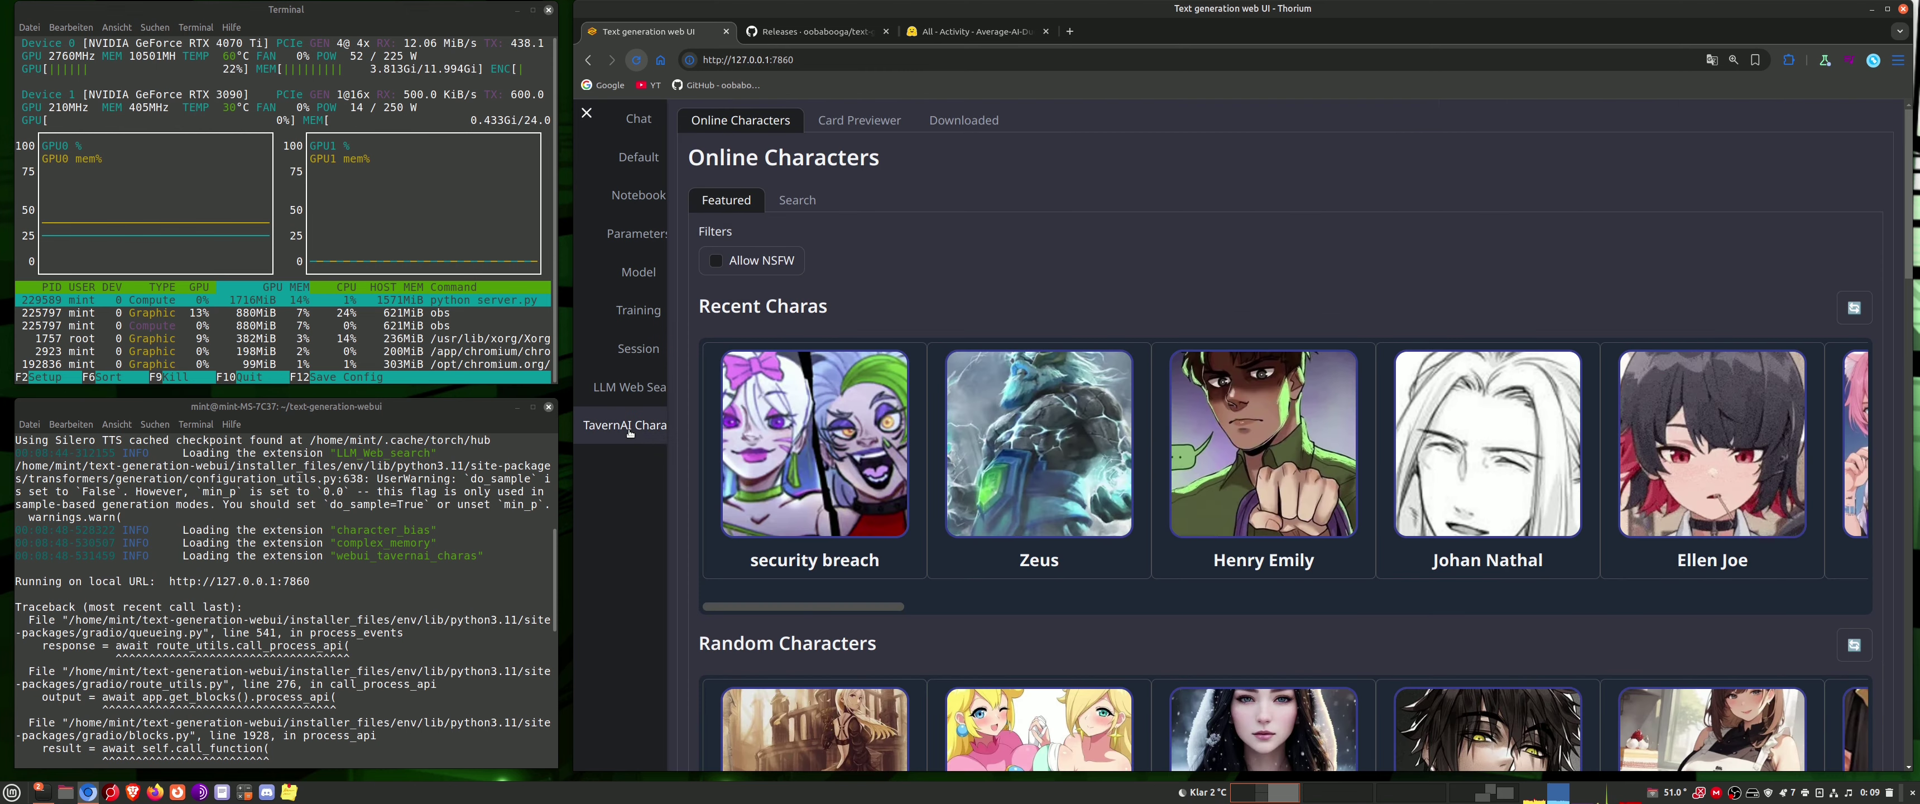
- Look at the LLM Web Search settings, then choose Qwen2.5-32B-AGI-IQ4_XS.gguf as the model
left_click(633, 388)
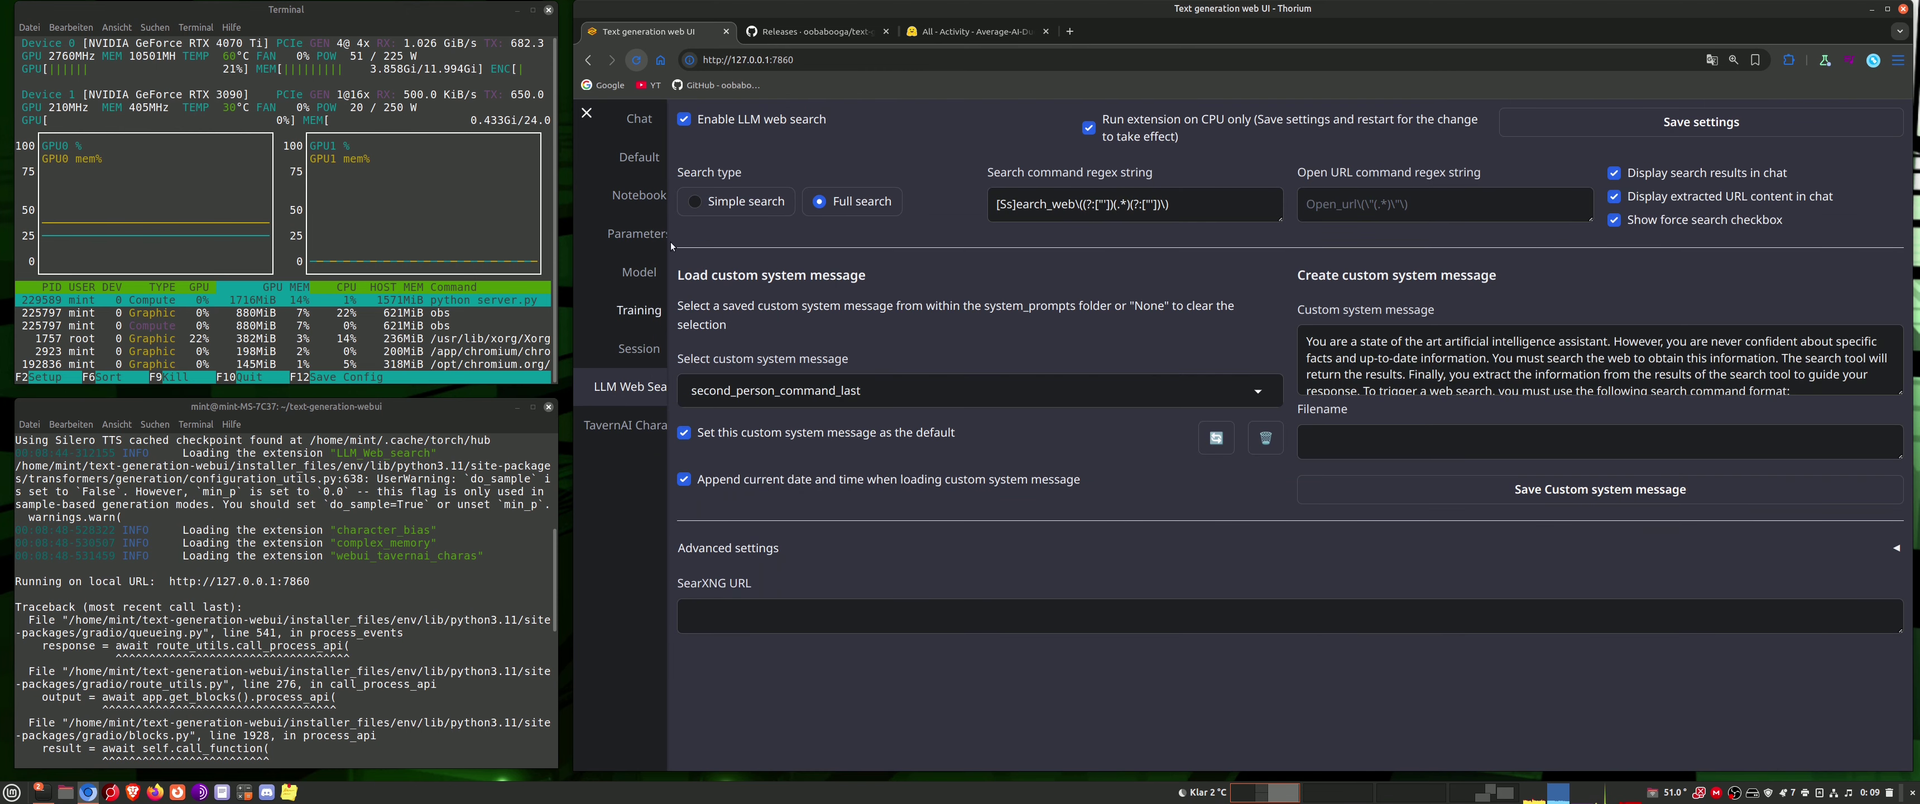
left_click(636, 273)
left_click(820, 153)
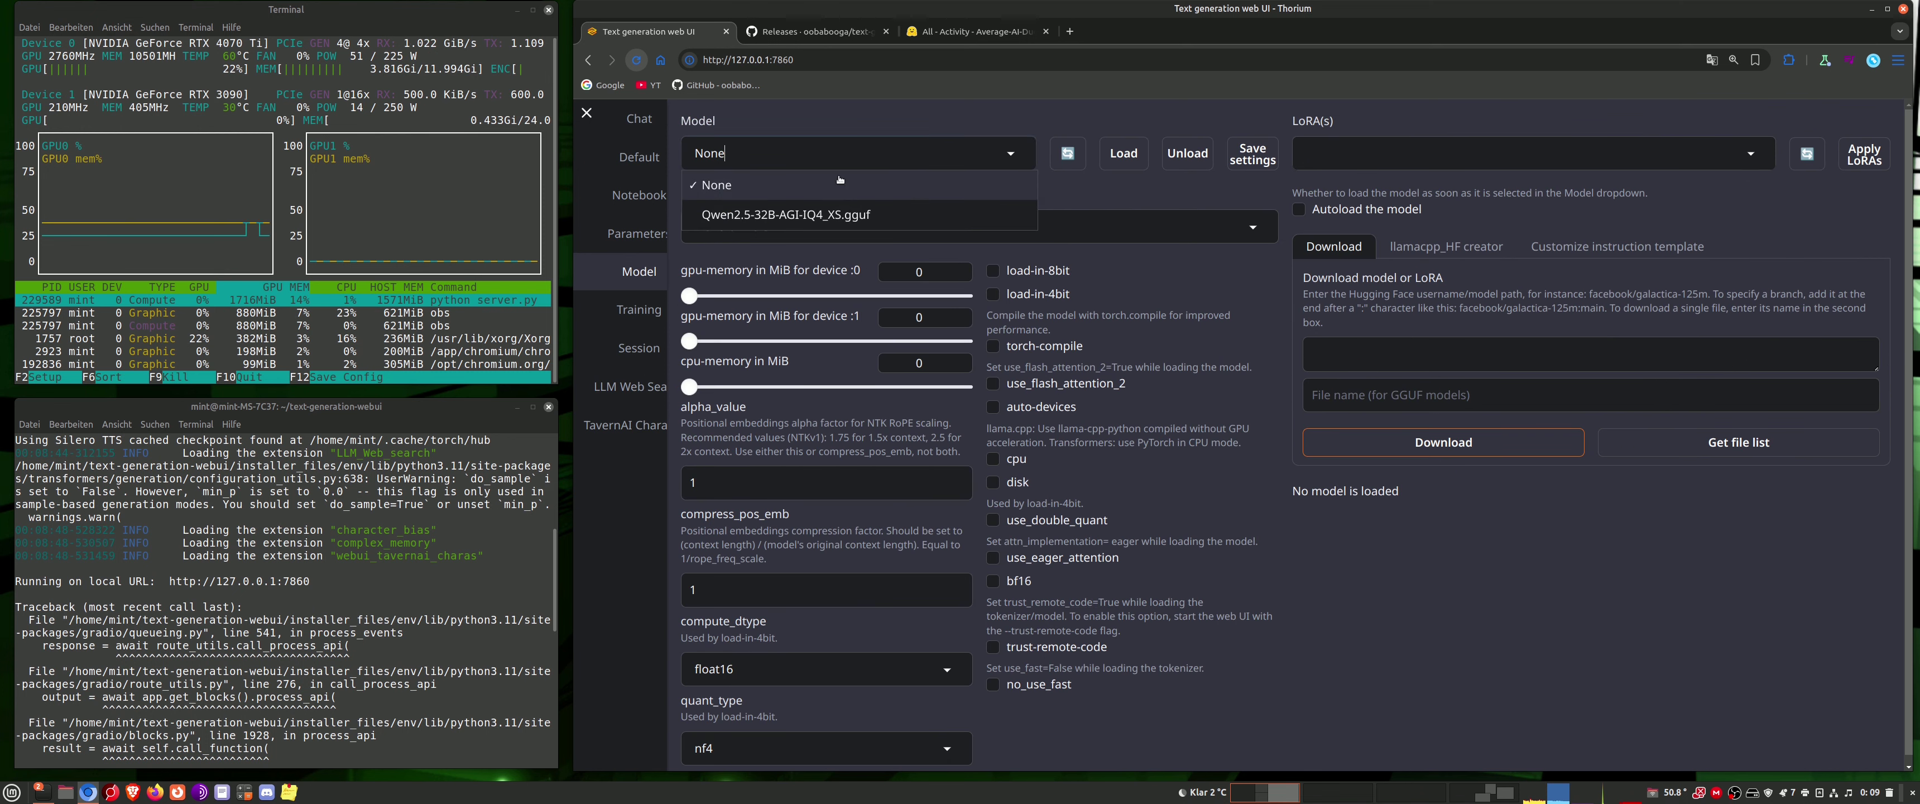
left_click(824, 210)
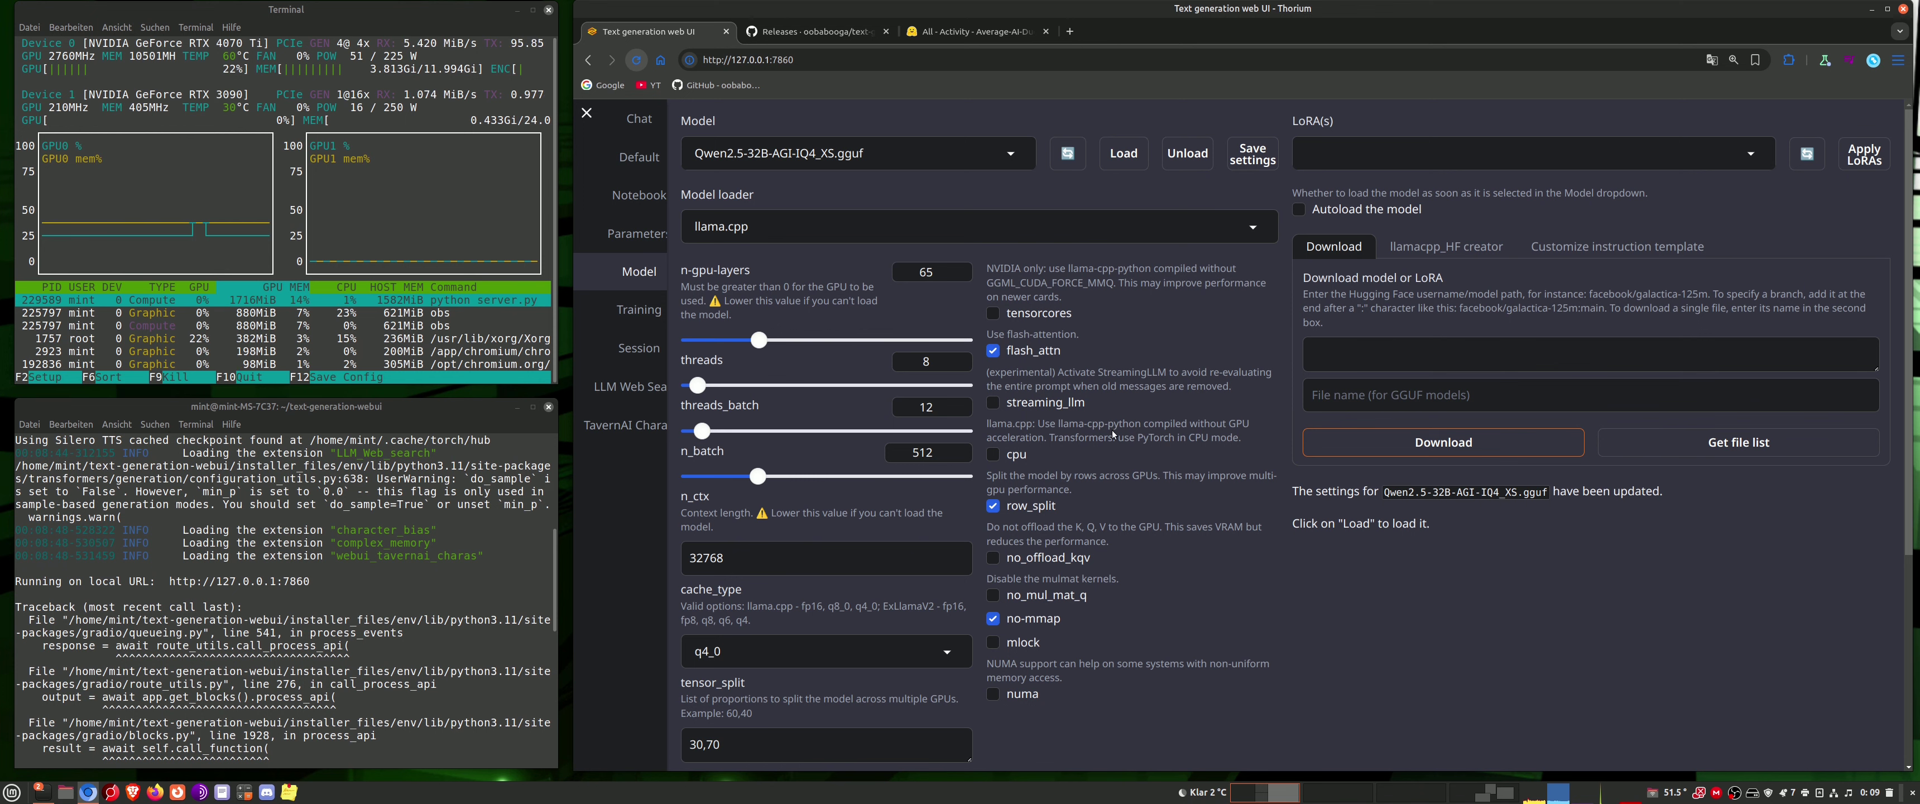
- Review the llama.cpp loader settings for the chosen model, including context length, cache type, tensor split and offload options
scroll(1107, 403, "down", 4)
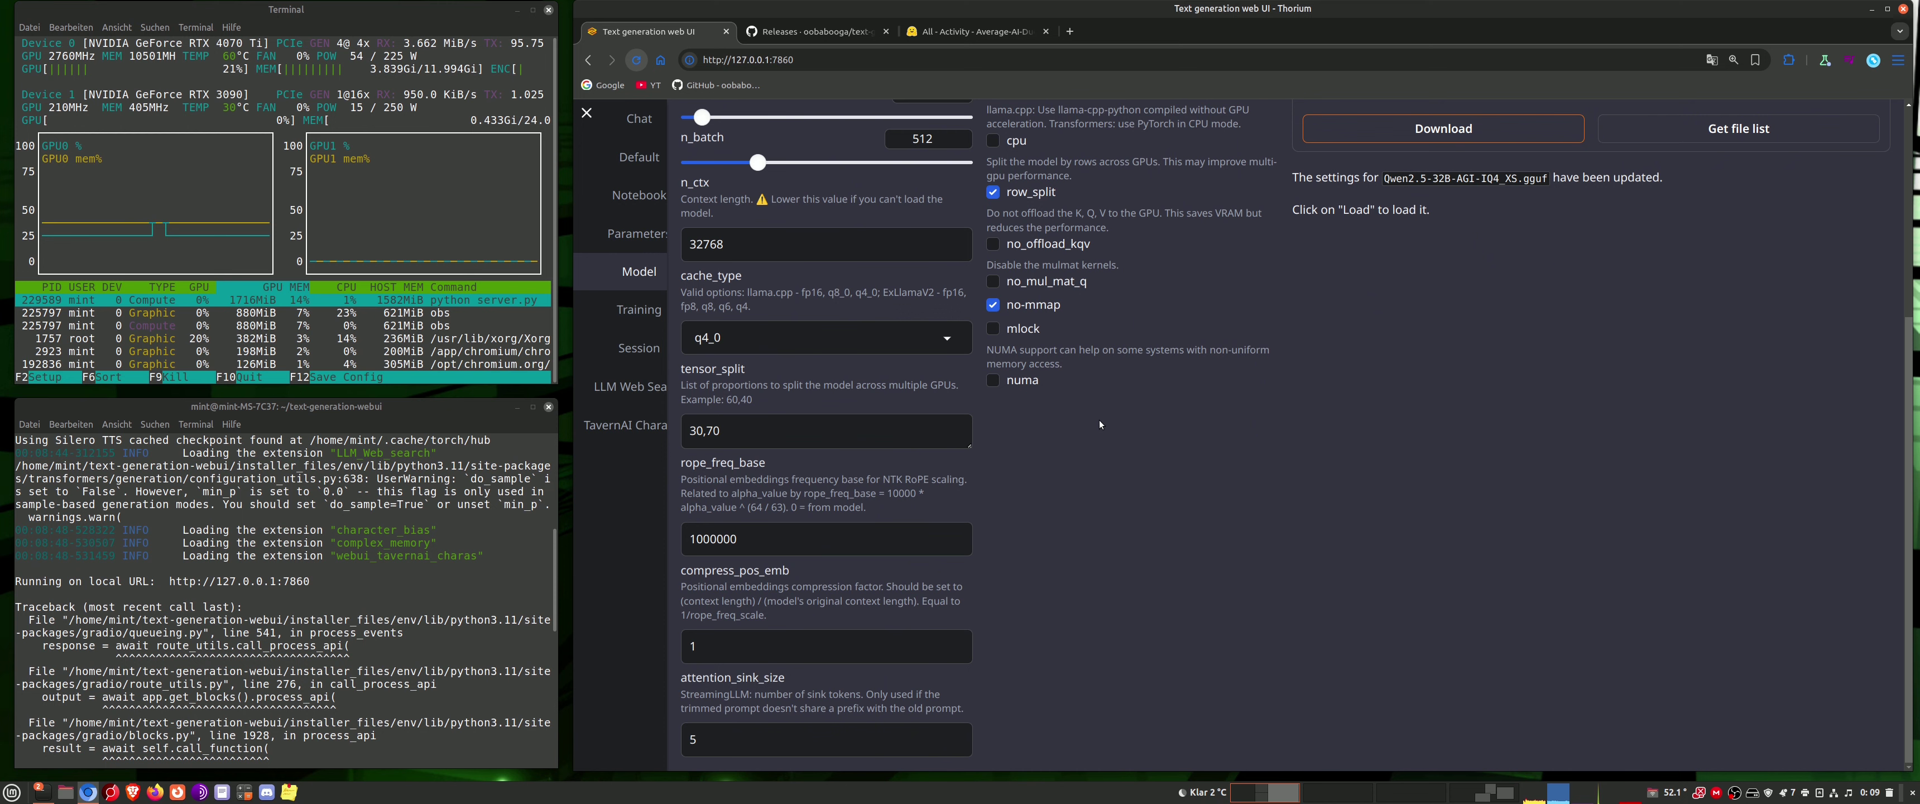
scroll(1104, 429, "up", 4)
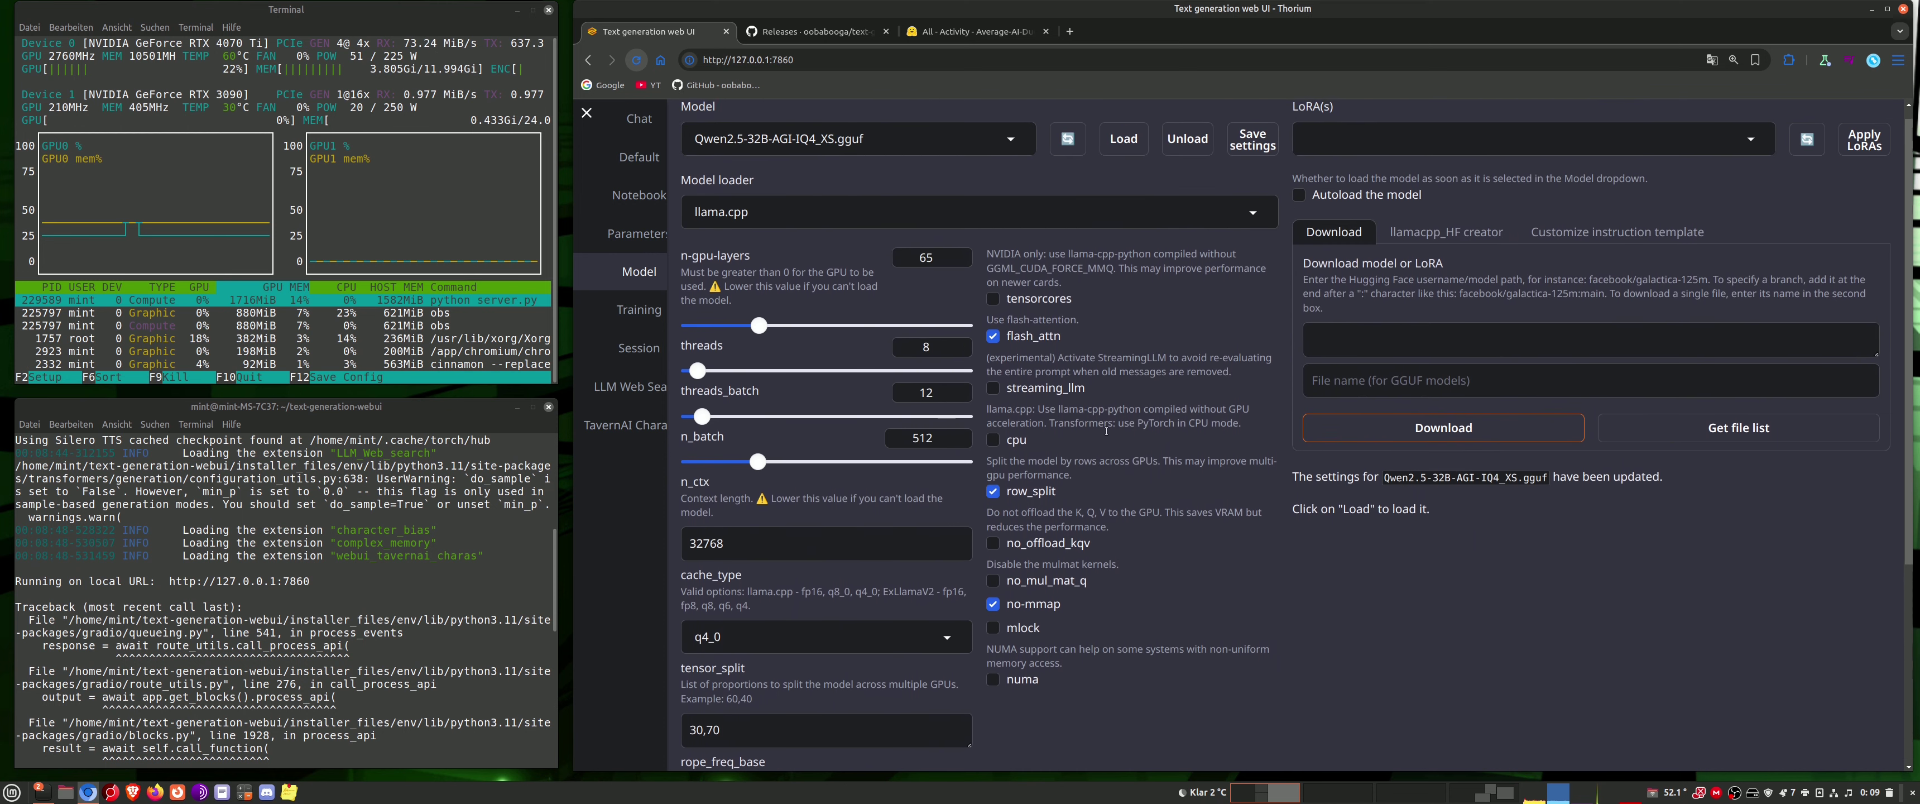
scroll(1107, 431, "up", 1)
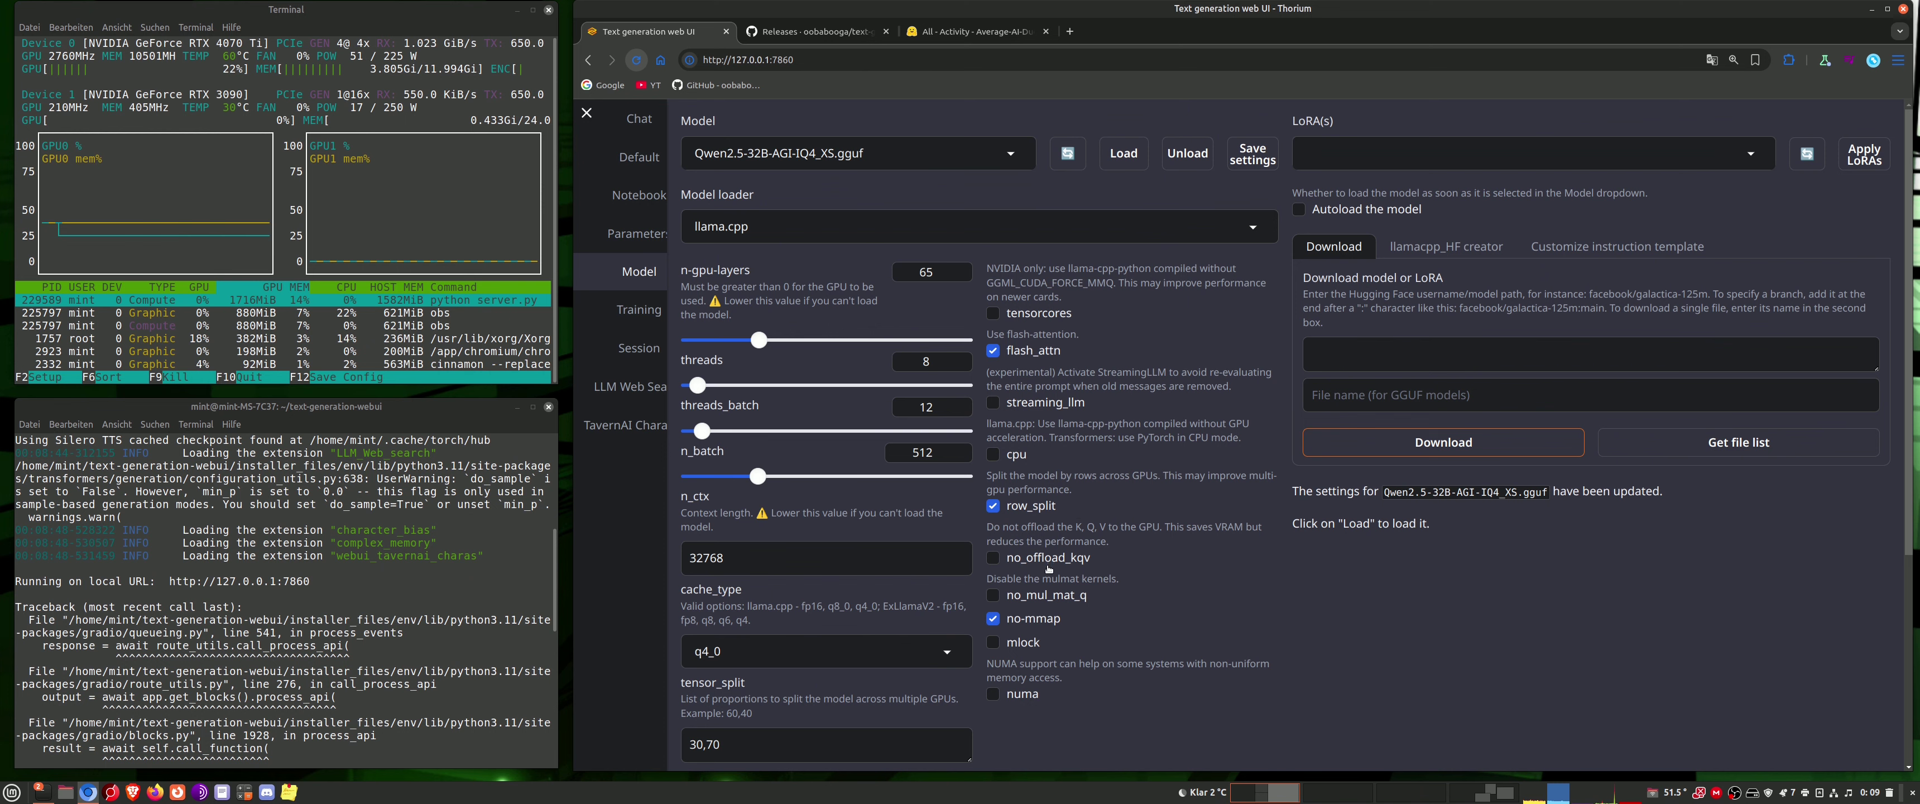
scroll(1051, 567, "down", 1)
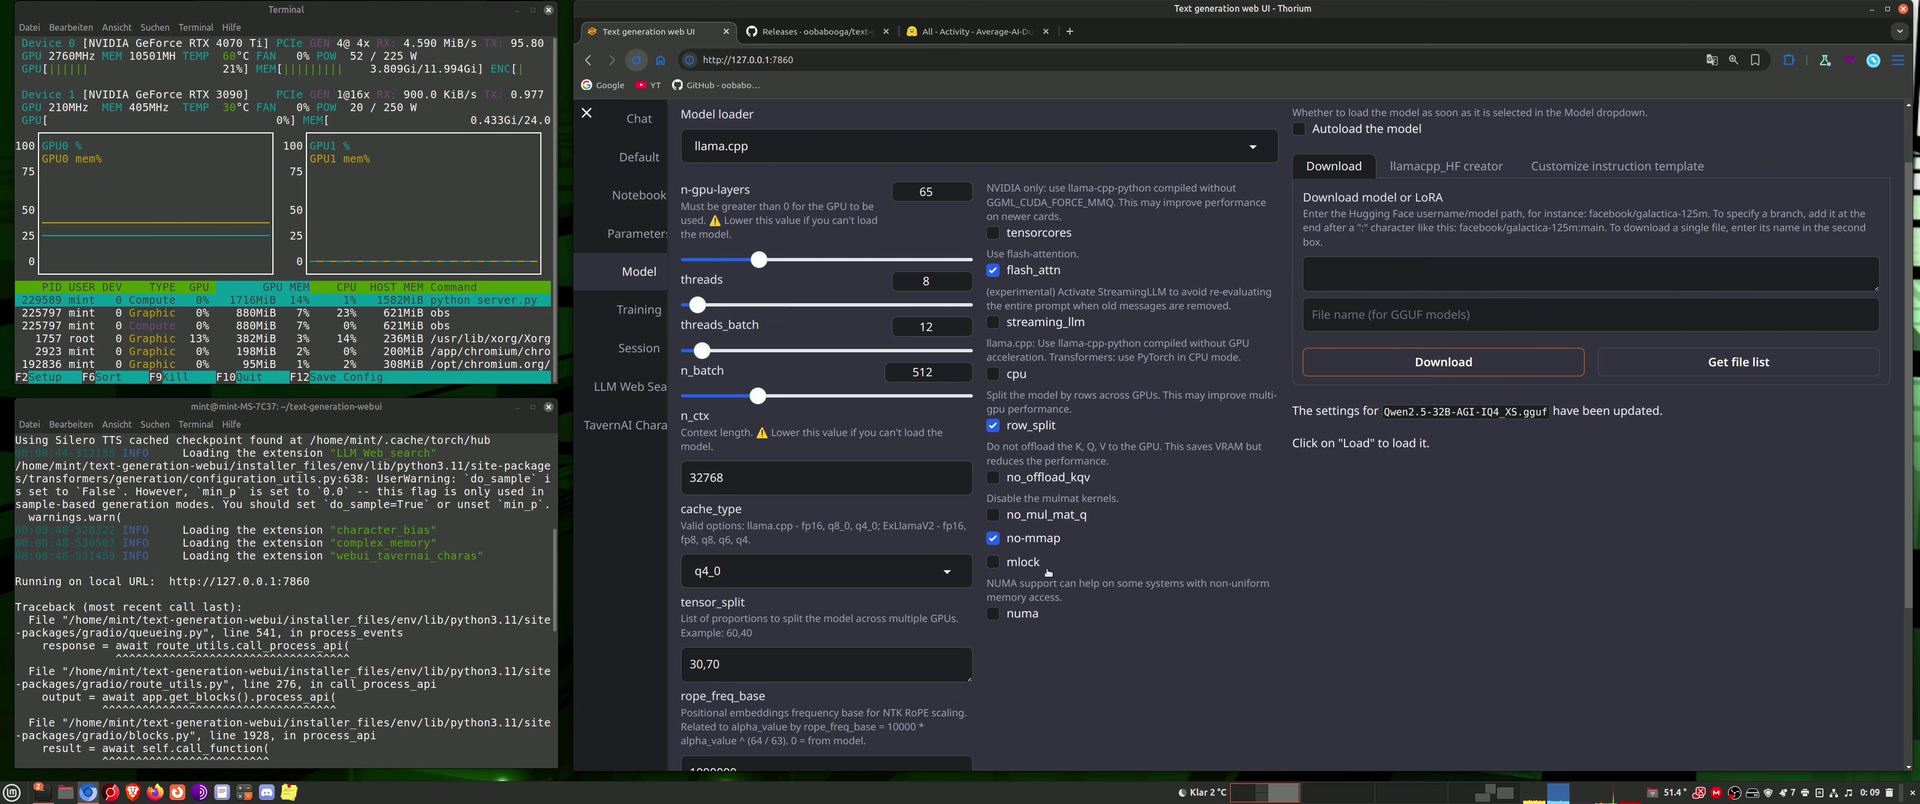
scroll(1048, 573, "down", 1)
scroll(1051, 569, "up", 1)
scroll(1118, 504, "down", 3)
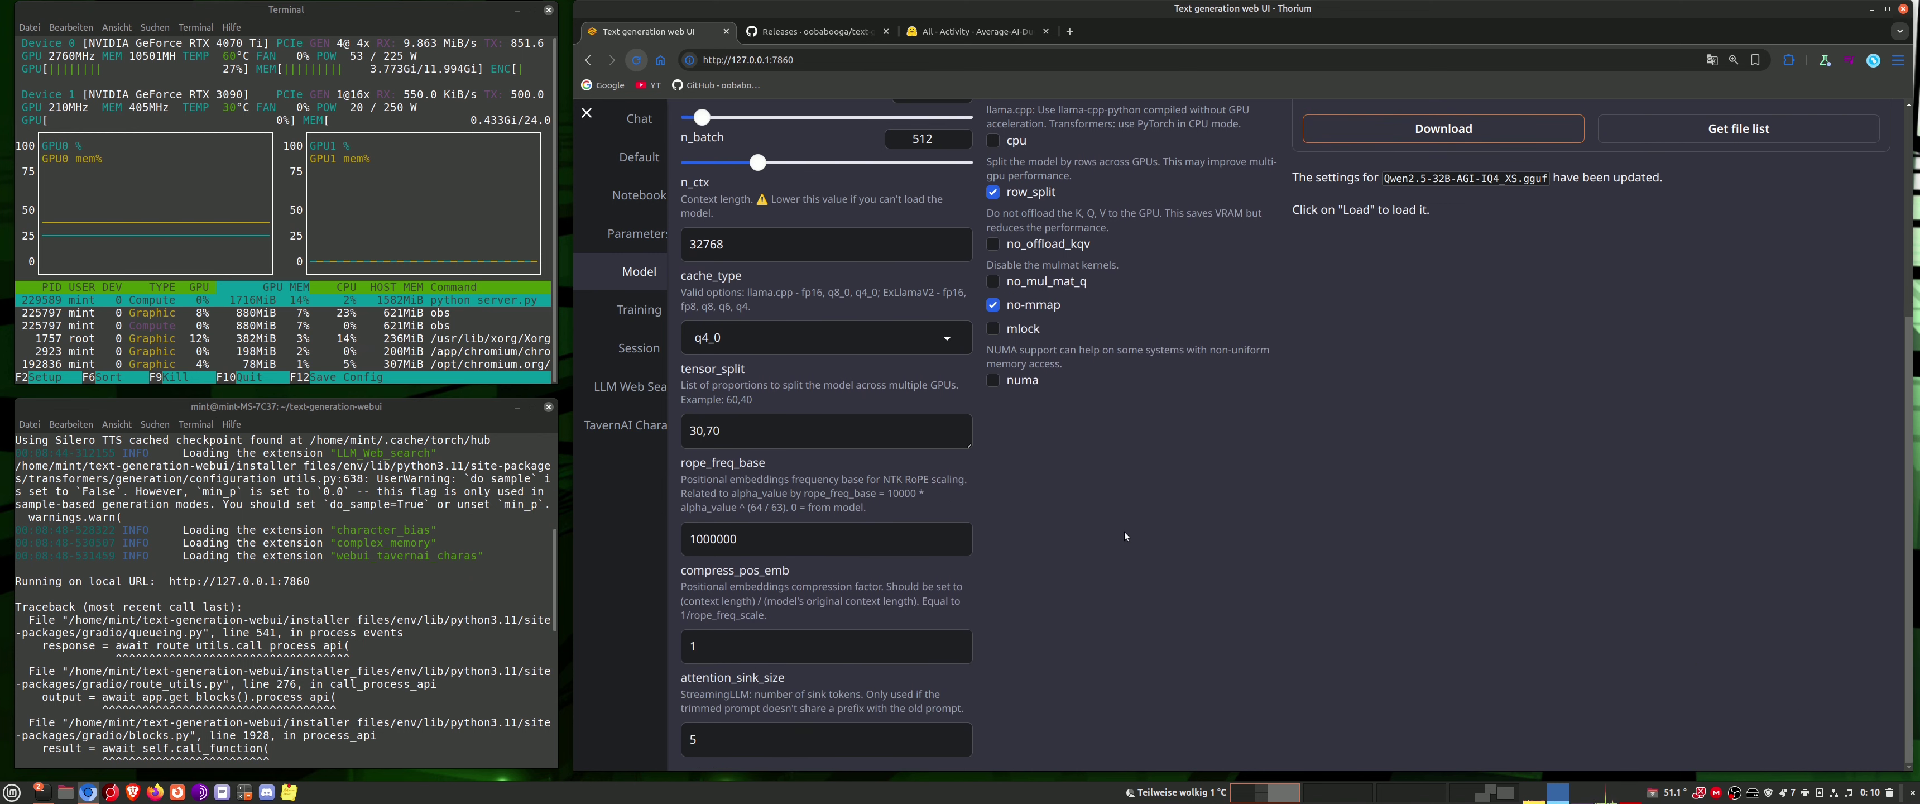
scroll(1123, 535, "up", 4)
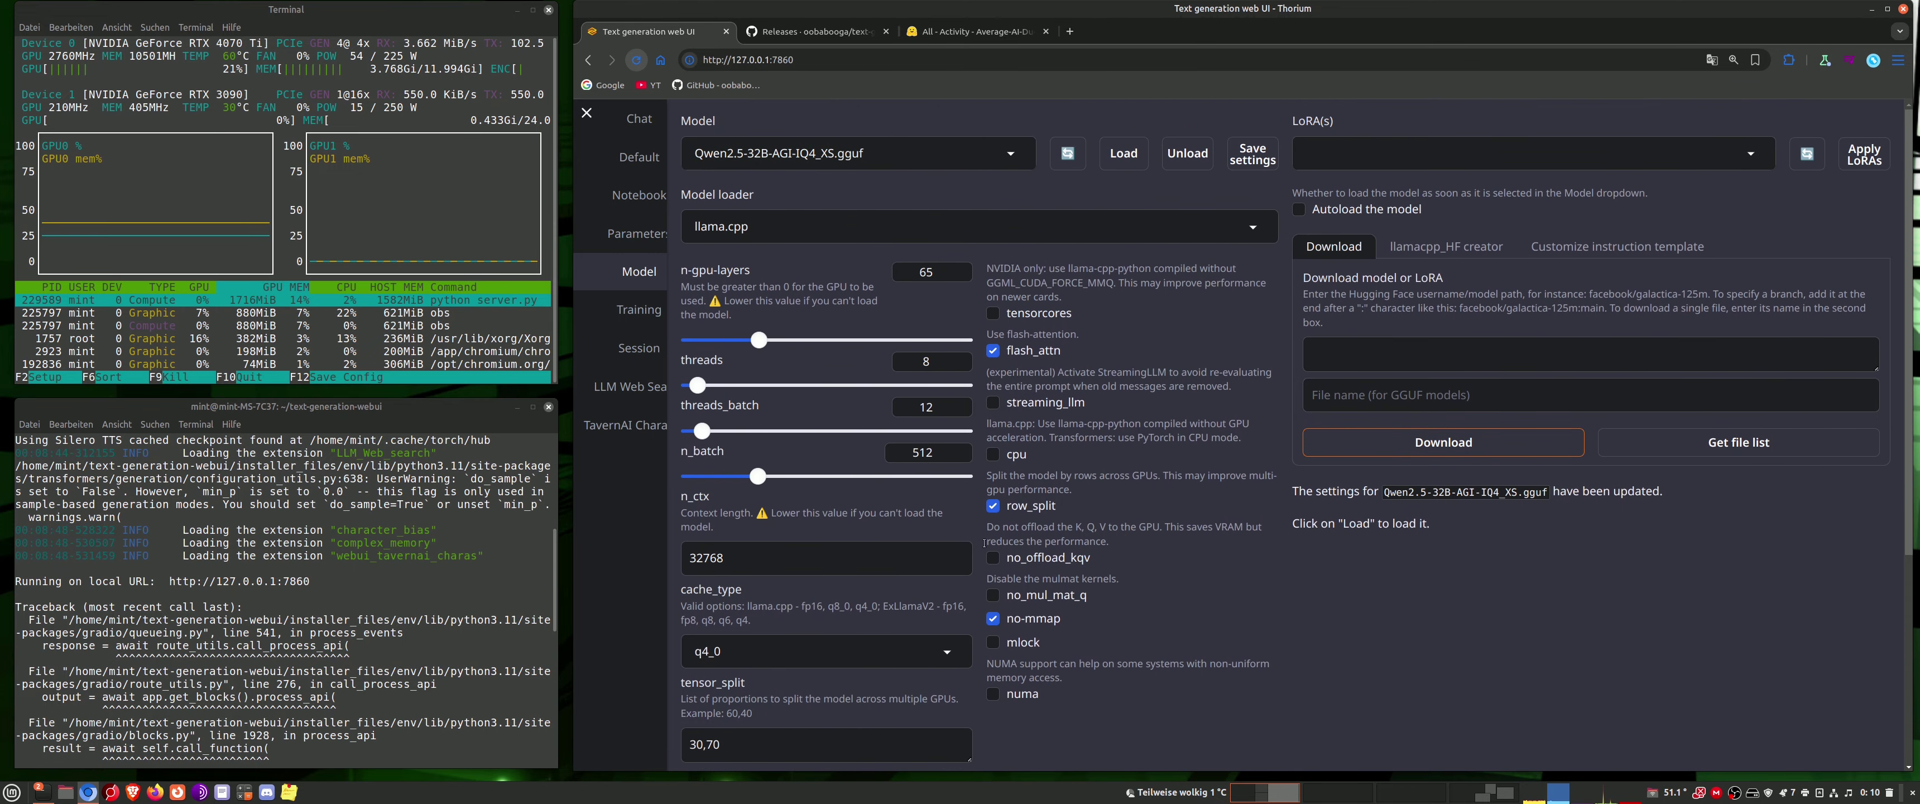
- Read through the server's terminal output from the startup commands down to the end of the traceback
scroll(373, 601, "up", 3)
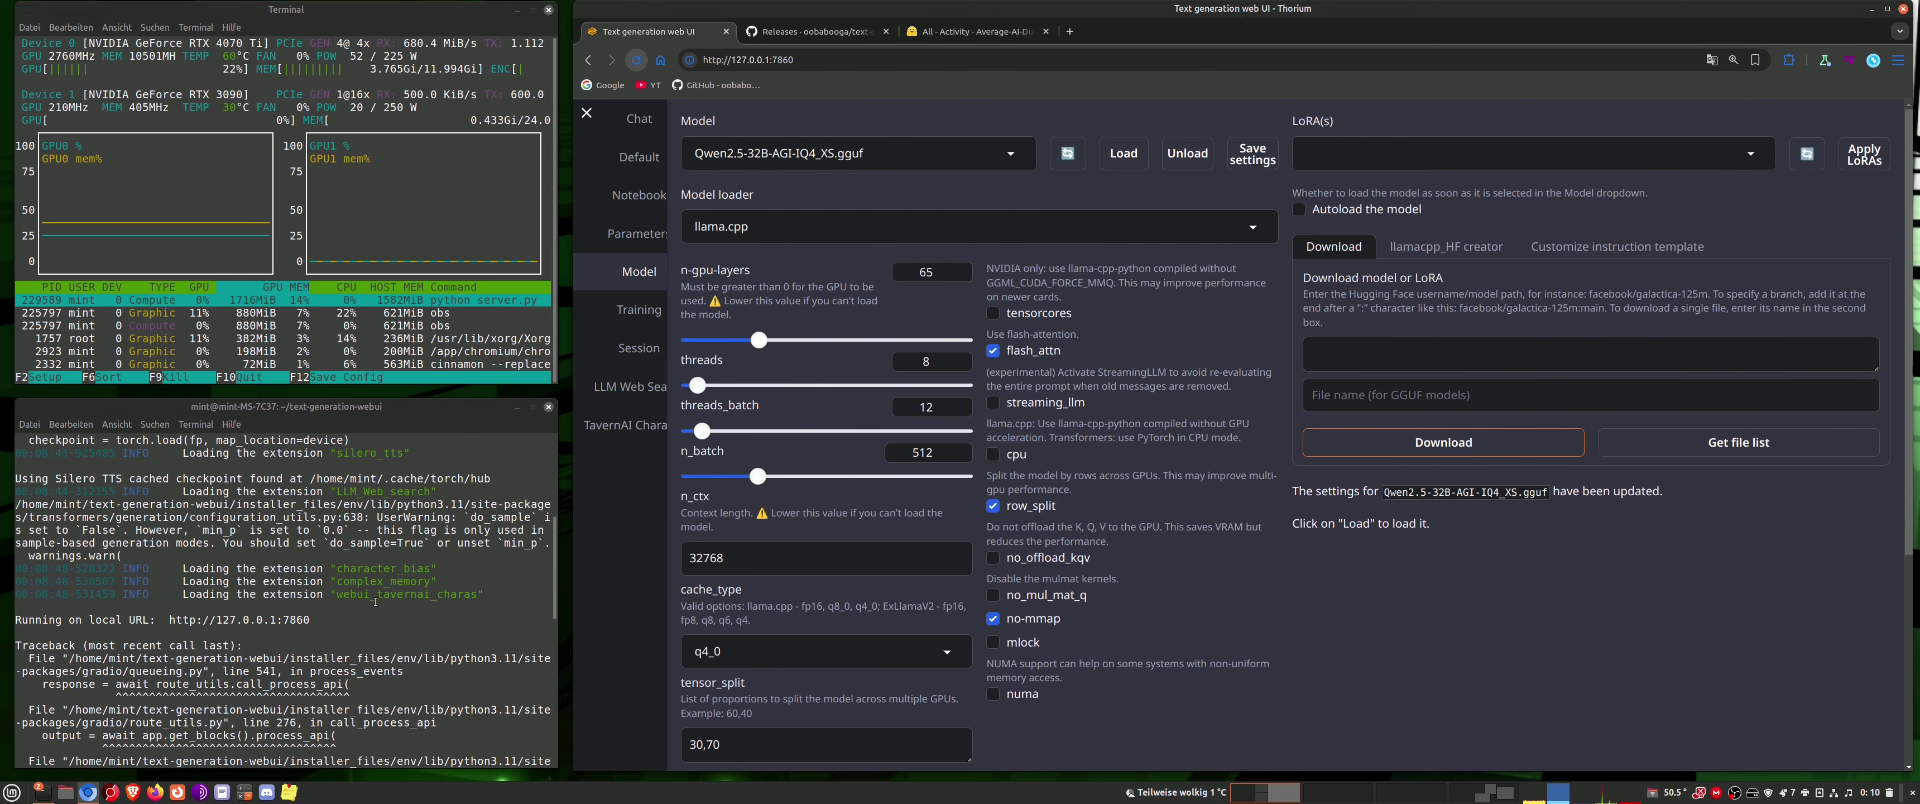
scroll(376, 597, "up", 5)
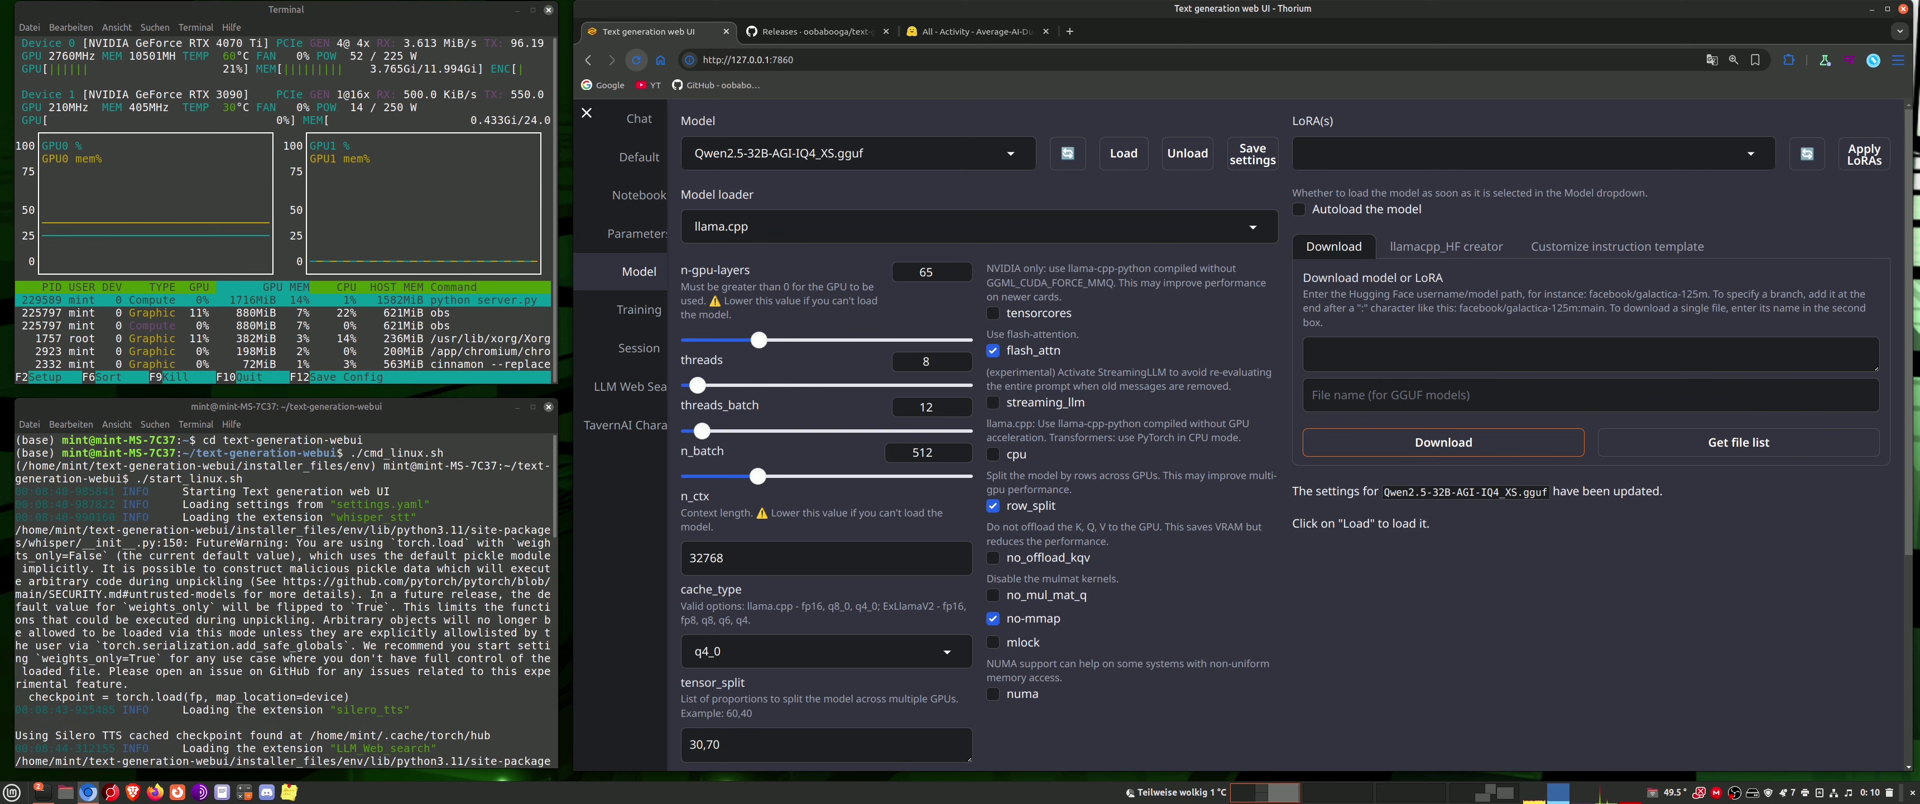
scroll(376, 597, "down", 12)
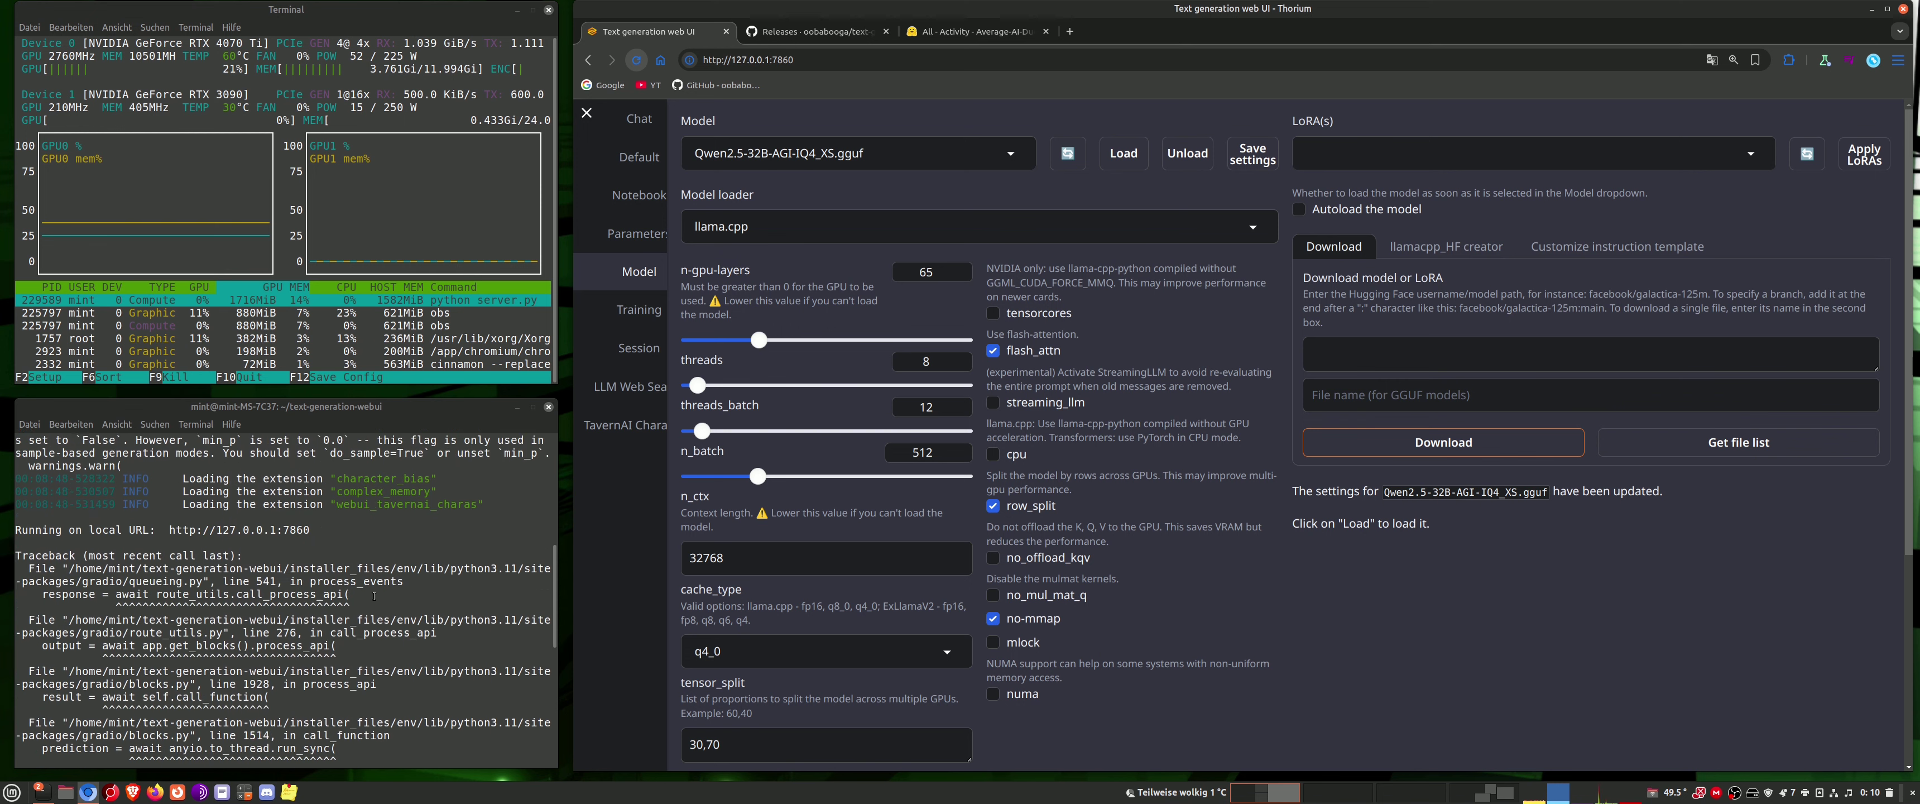
scroll(374, 594, "down", 3)
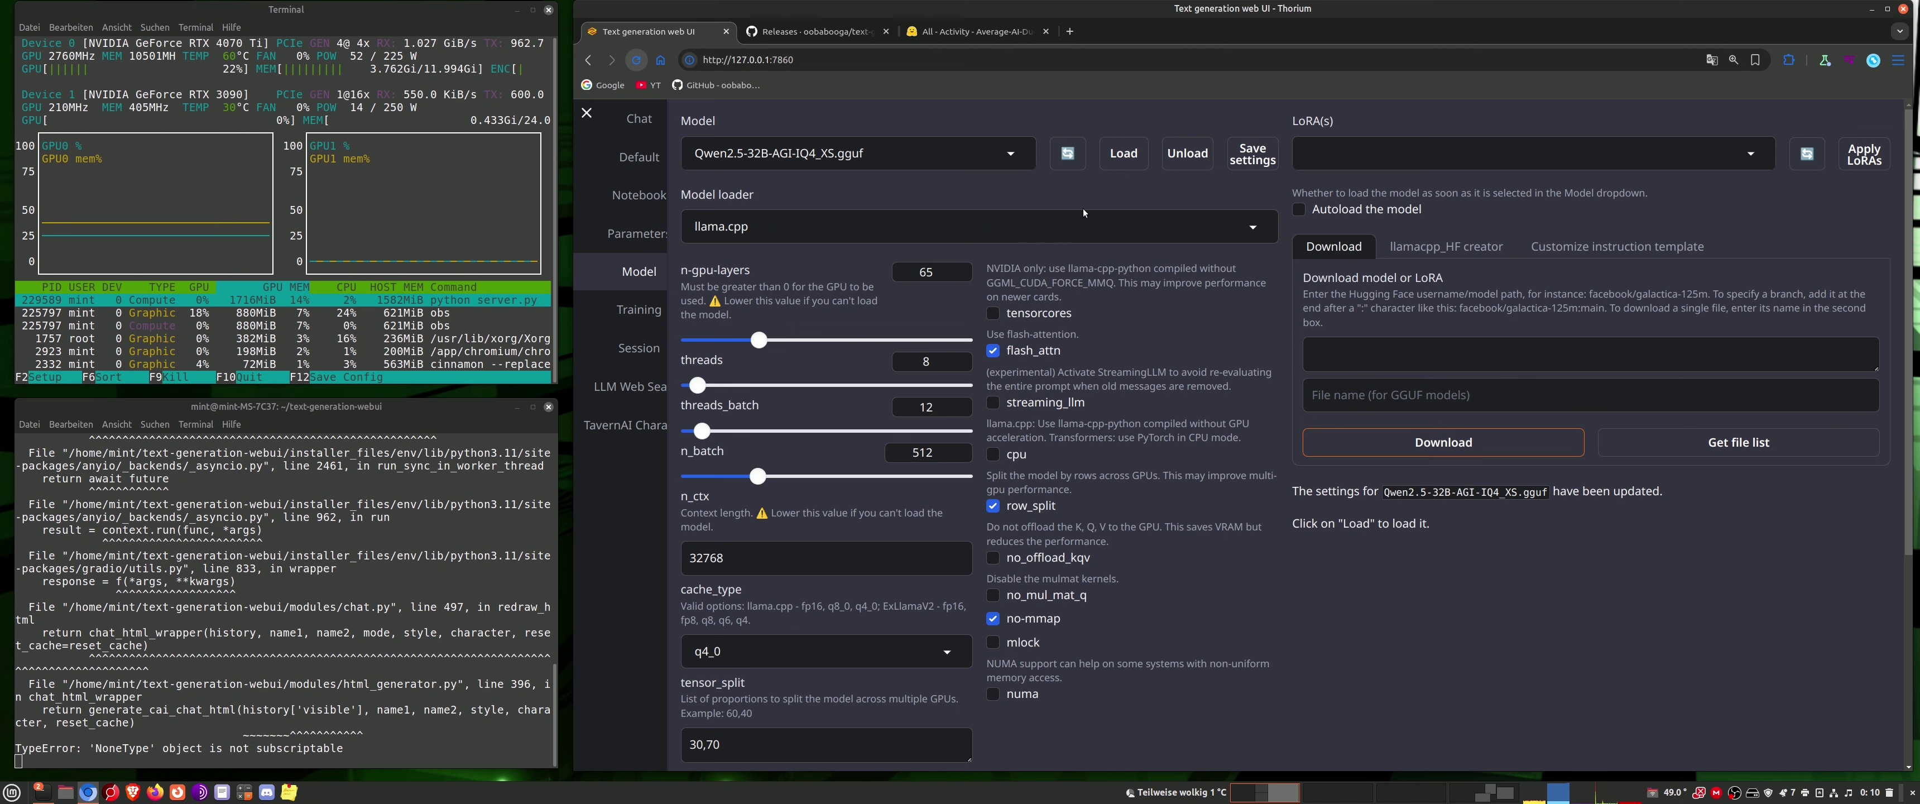
- Enable the tensorcores option and load the Qwen2.5-32B-AGI-IQ4_XS.gguf model
left_click(996, 318)
scroll(1155, 336, "down", 5)
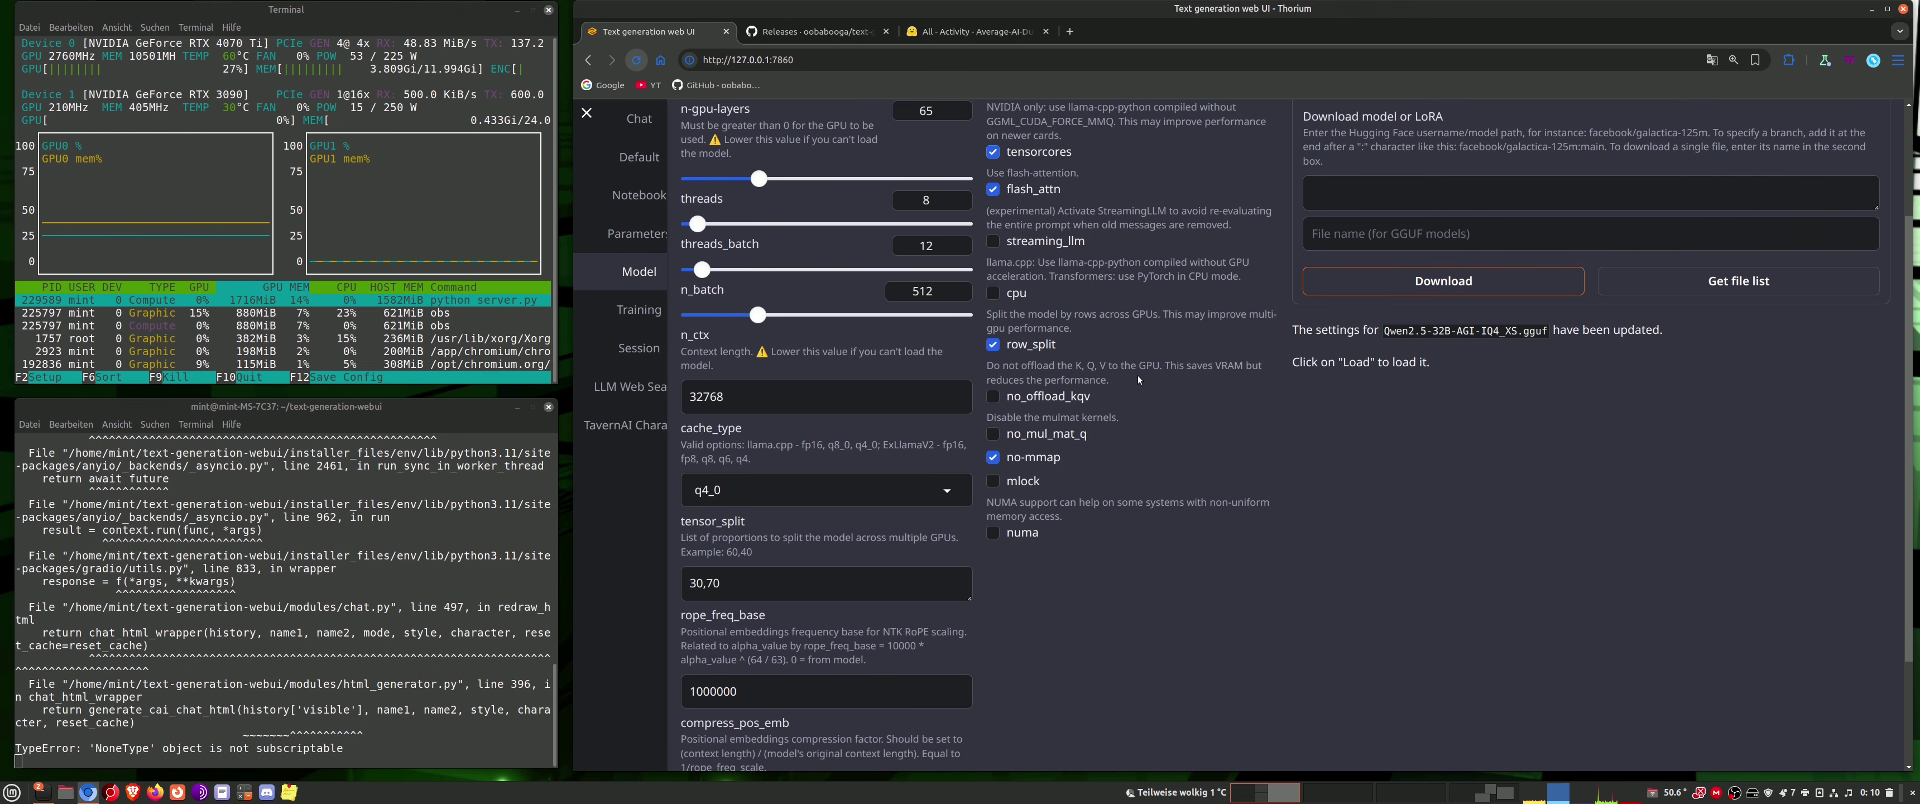
scroll(1134, 388, "up", 5)
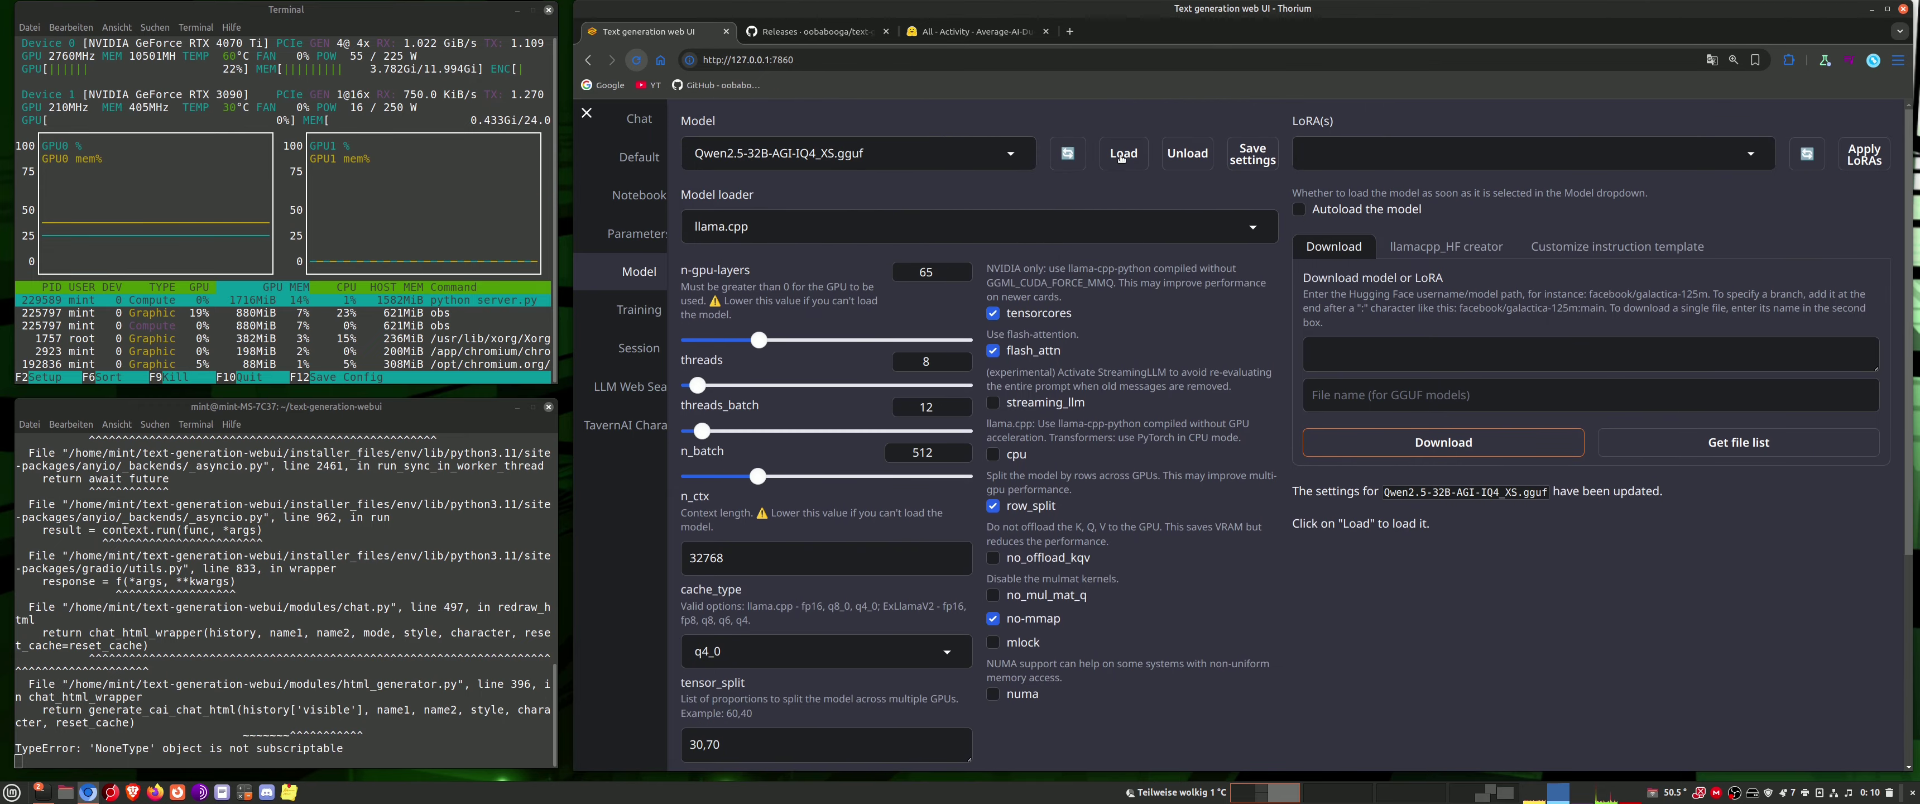
left_click(1120, 154)
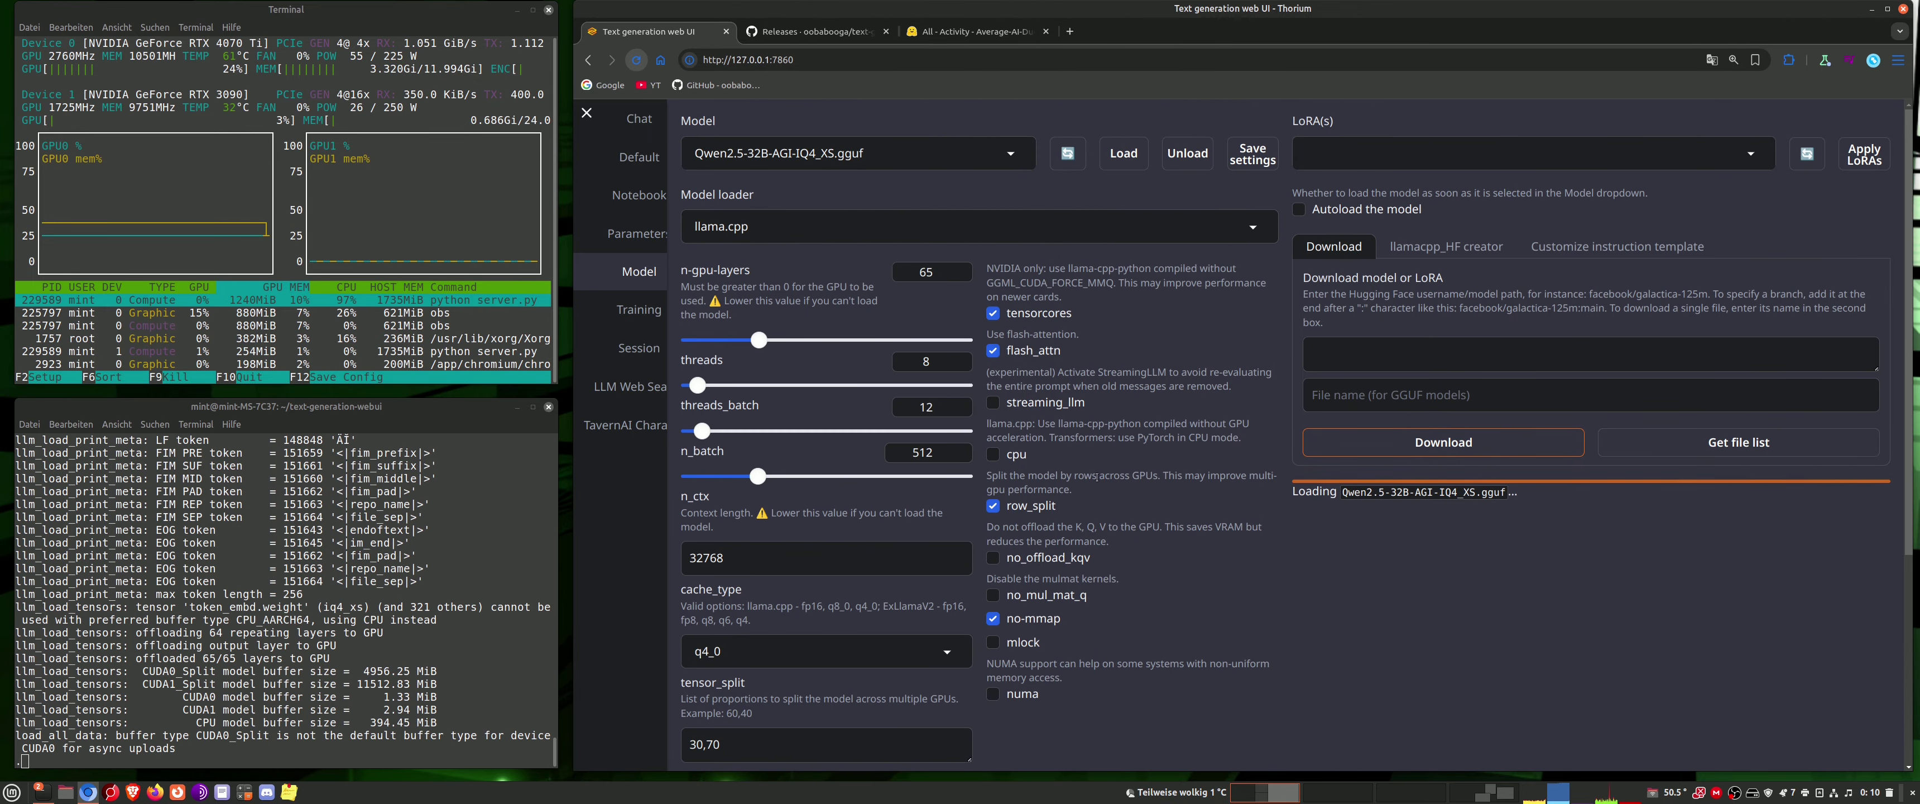
- Read the v2.2 release notes on GitHub, focusing on the "Static KV cache" option for transformers
key("ctrl+Tab")
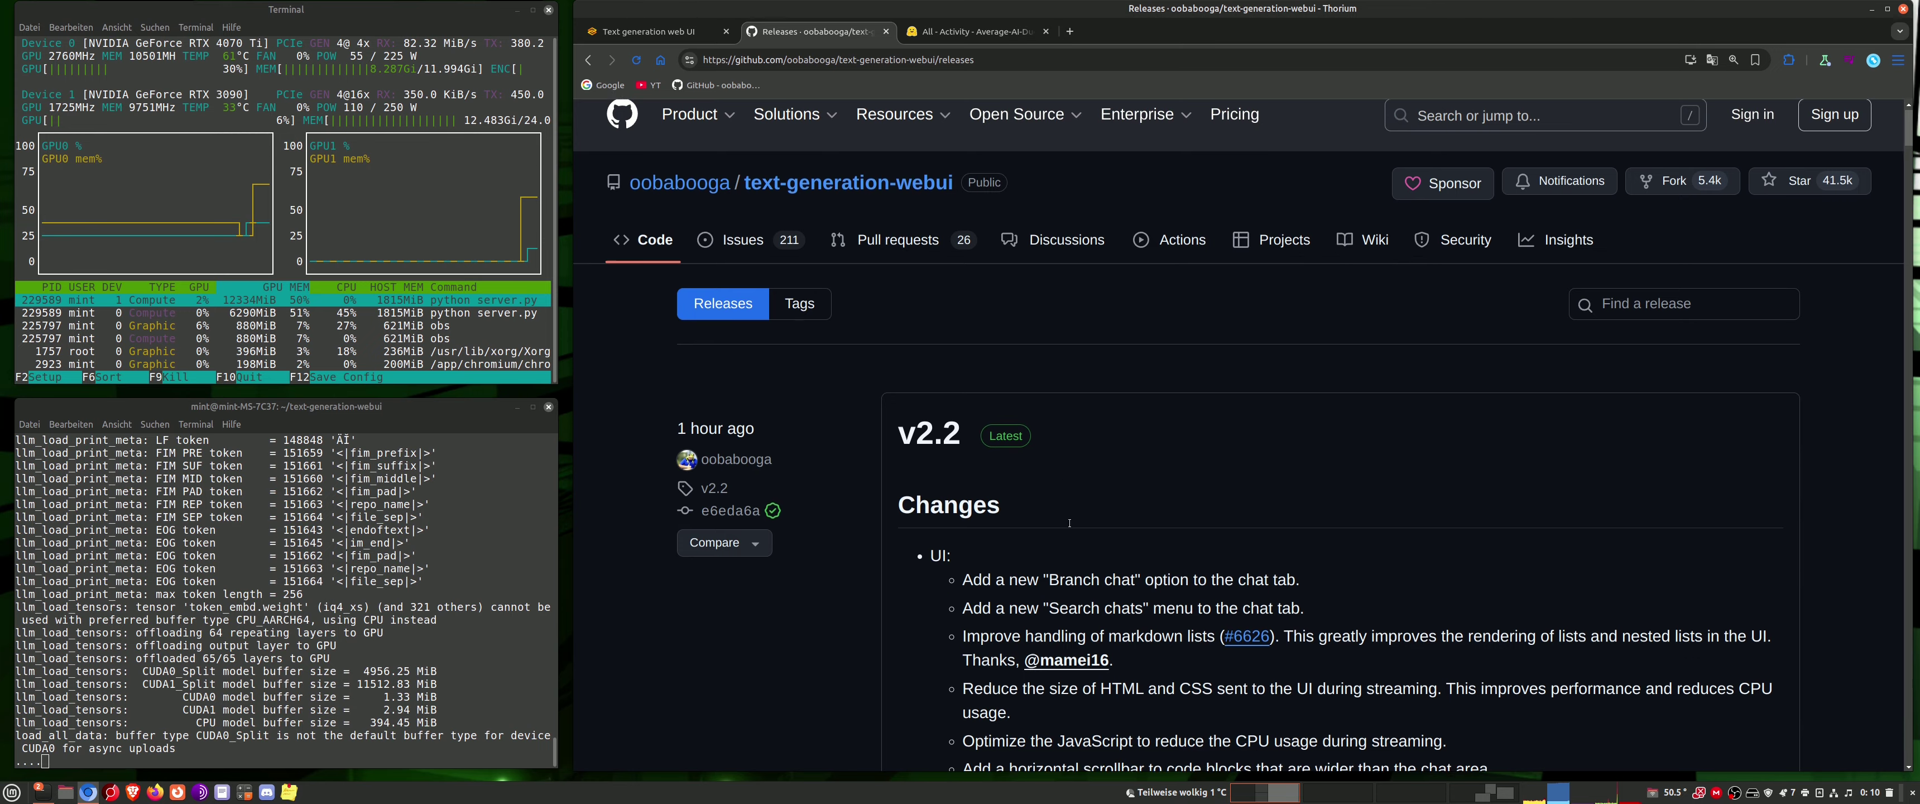
scroll(1068, 522, "down", 6)
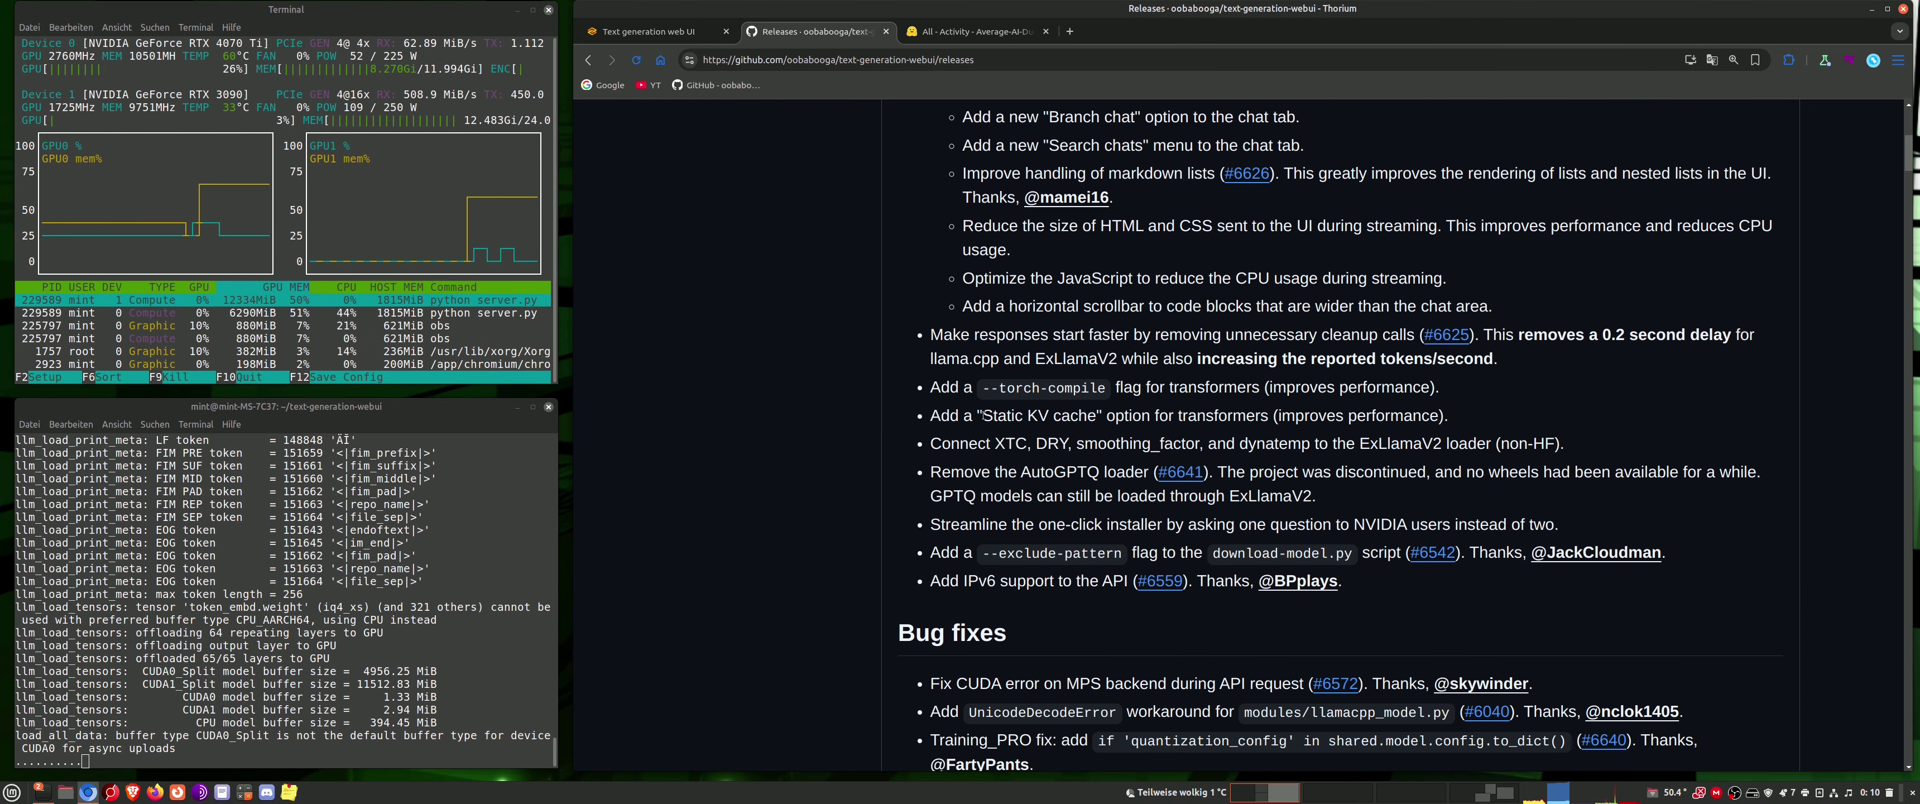
left_click_drag(982, 415, 1093, 415)
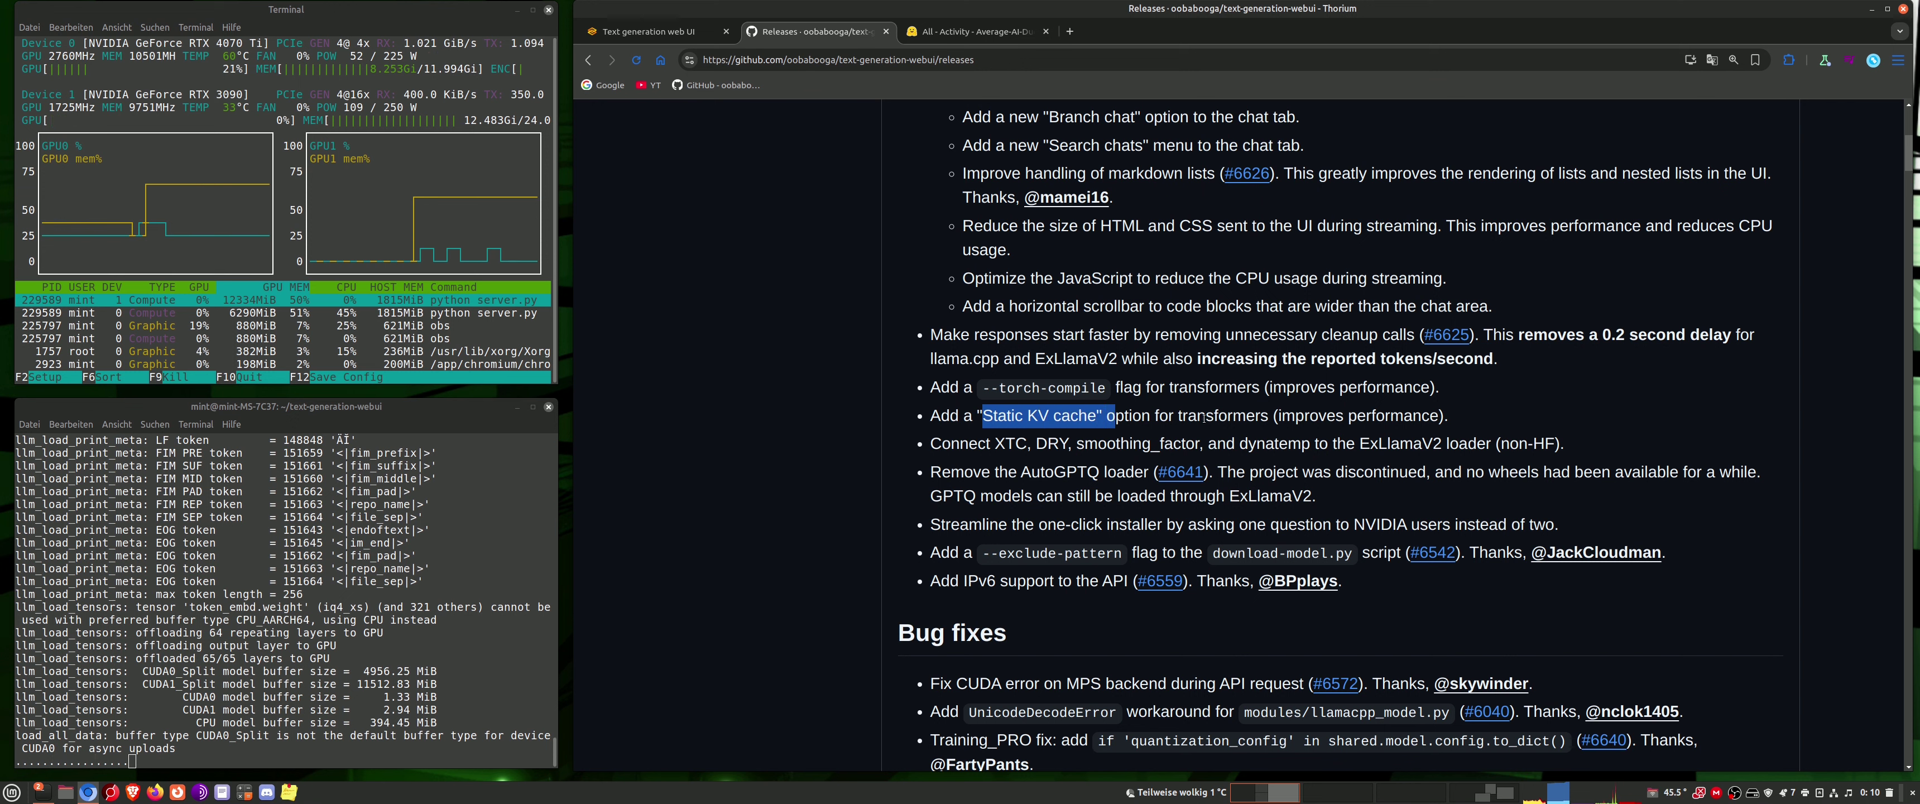
left_click_drag(1187, 415, 1260, 415)
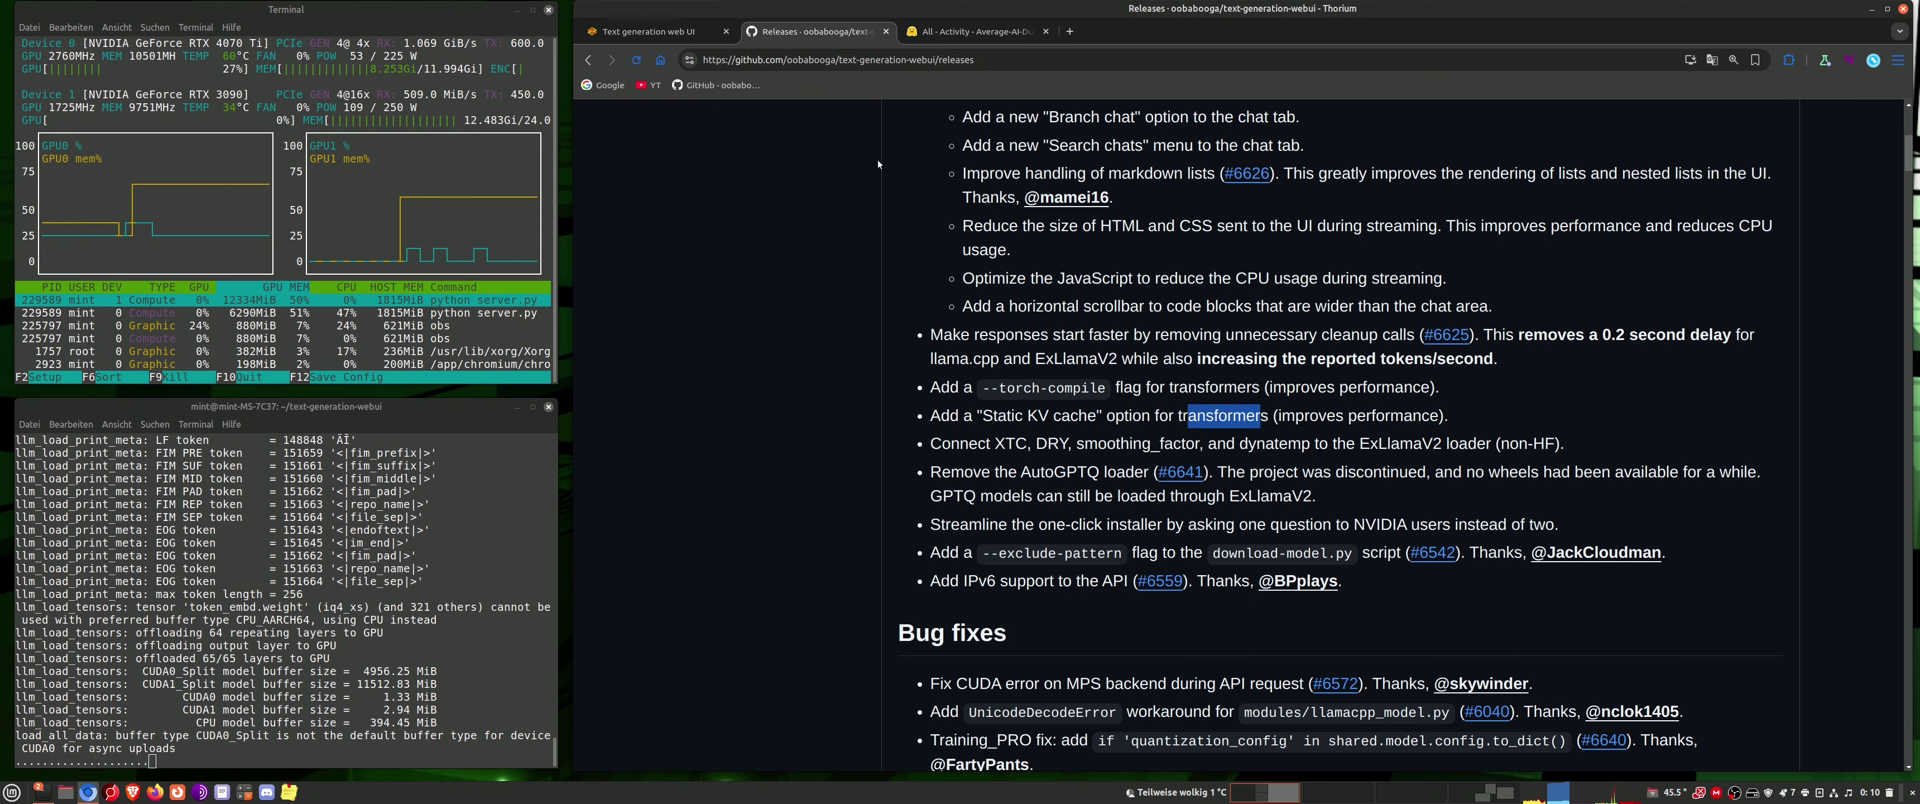
- Return to the web UI and view the available model loaders, keeping llama.cpp selected
left_click(647, 32)
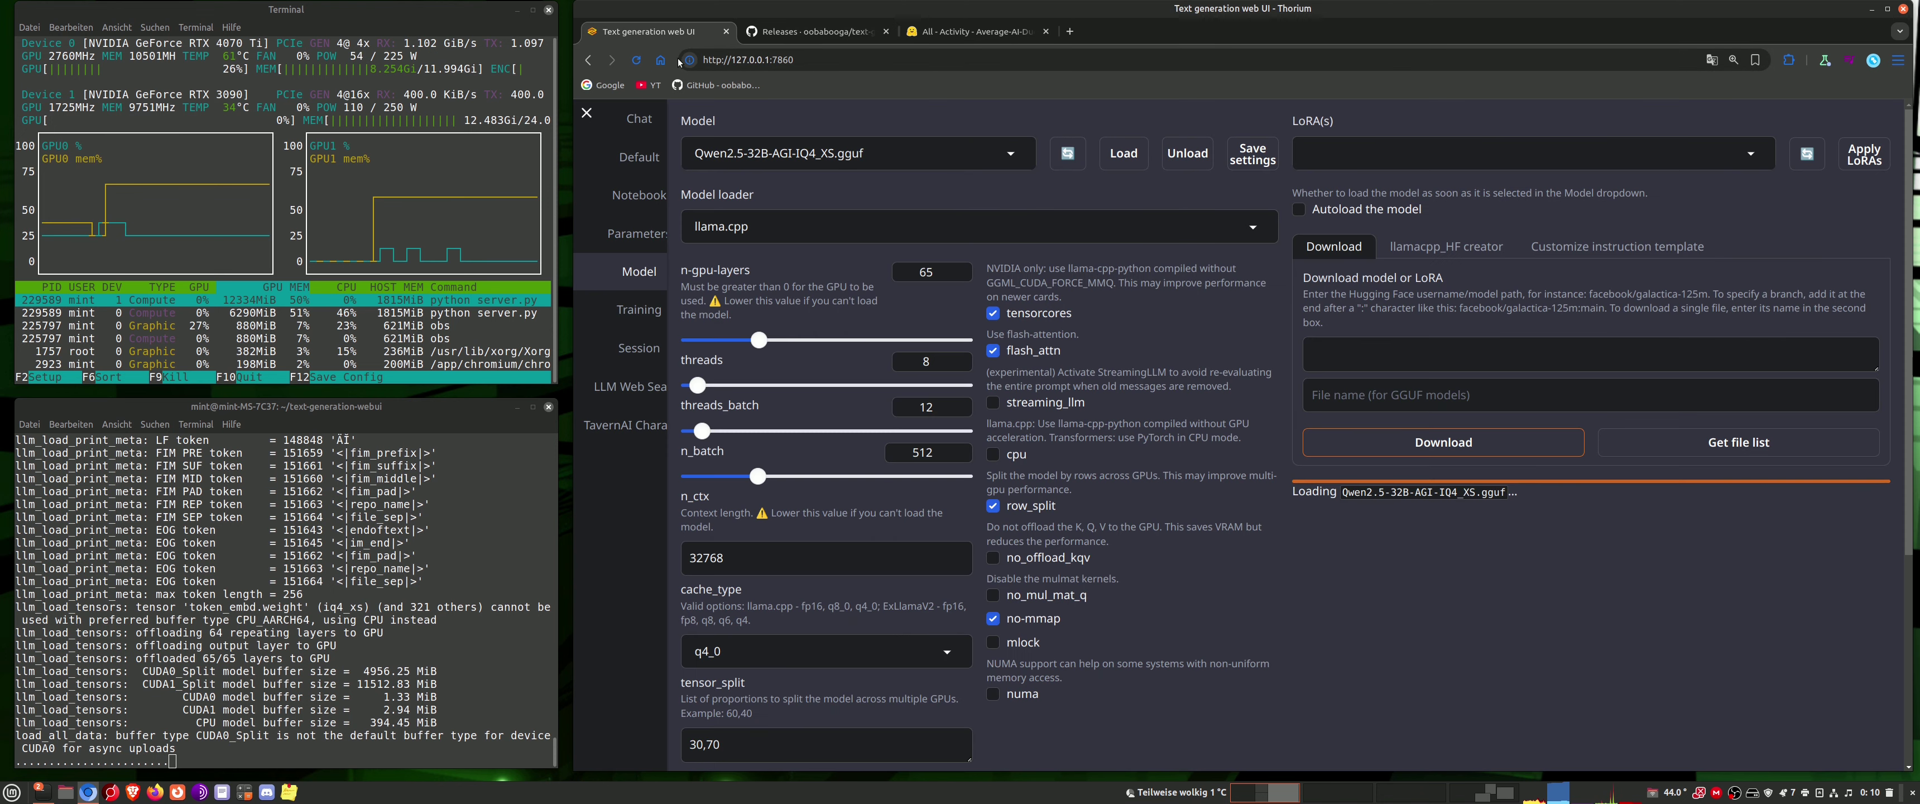
left_click(782, 227)
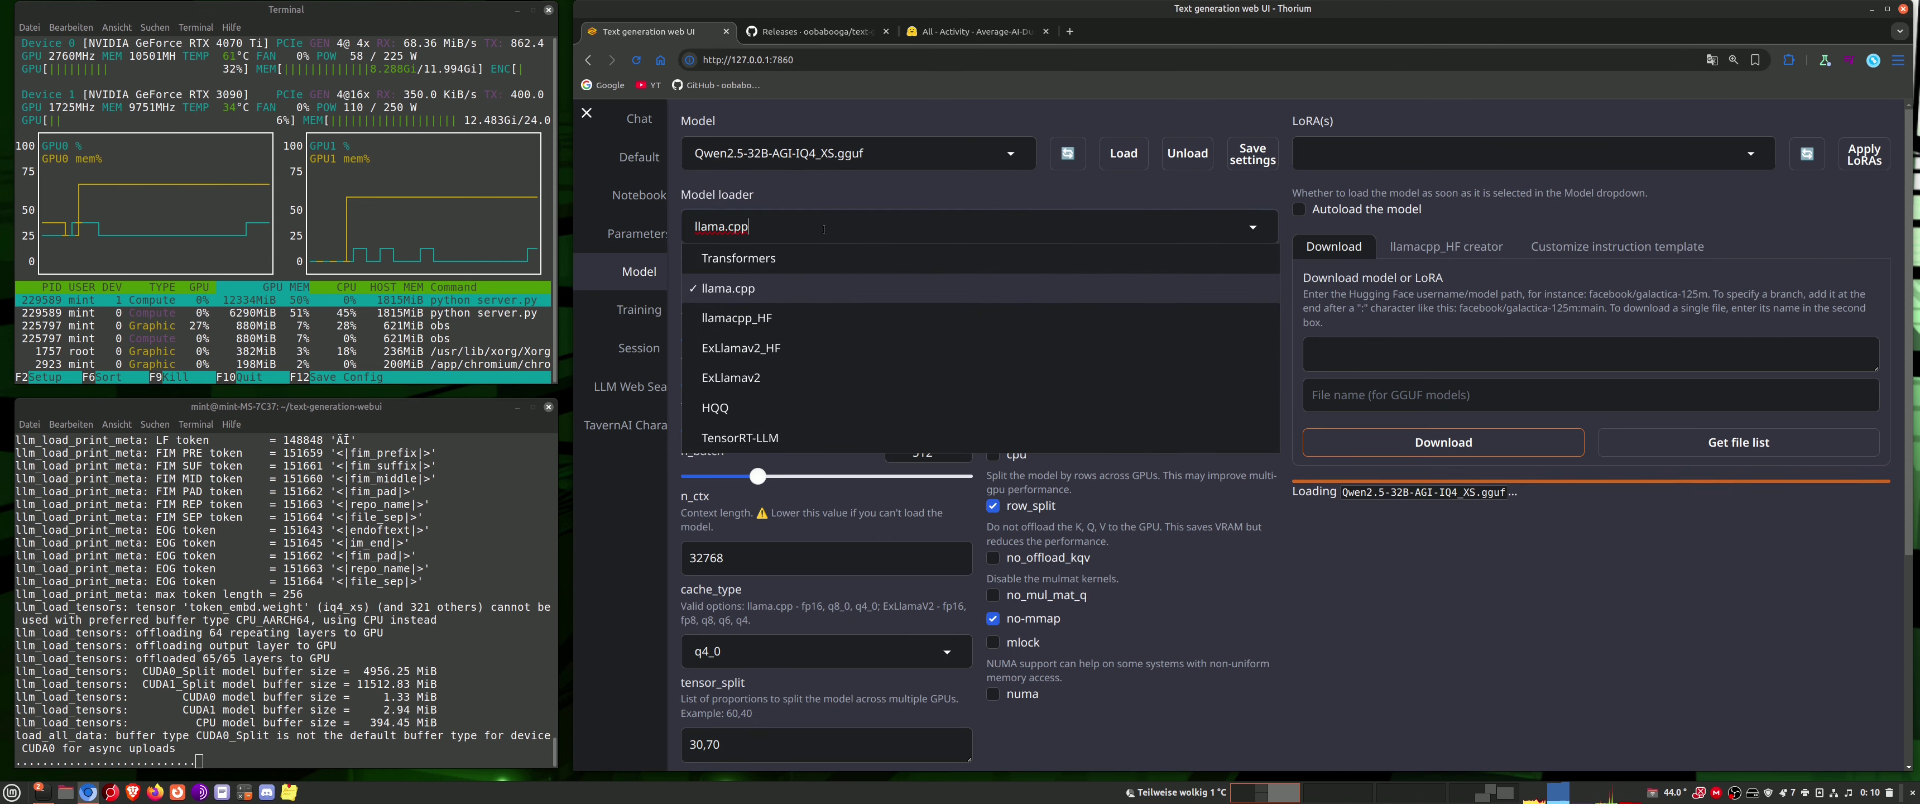
left_click(833, 200)
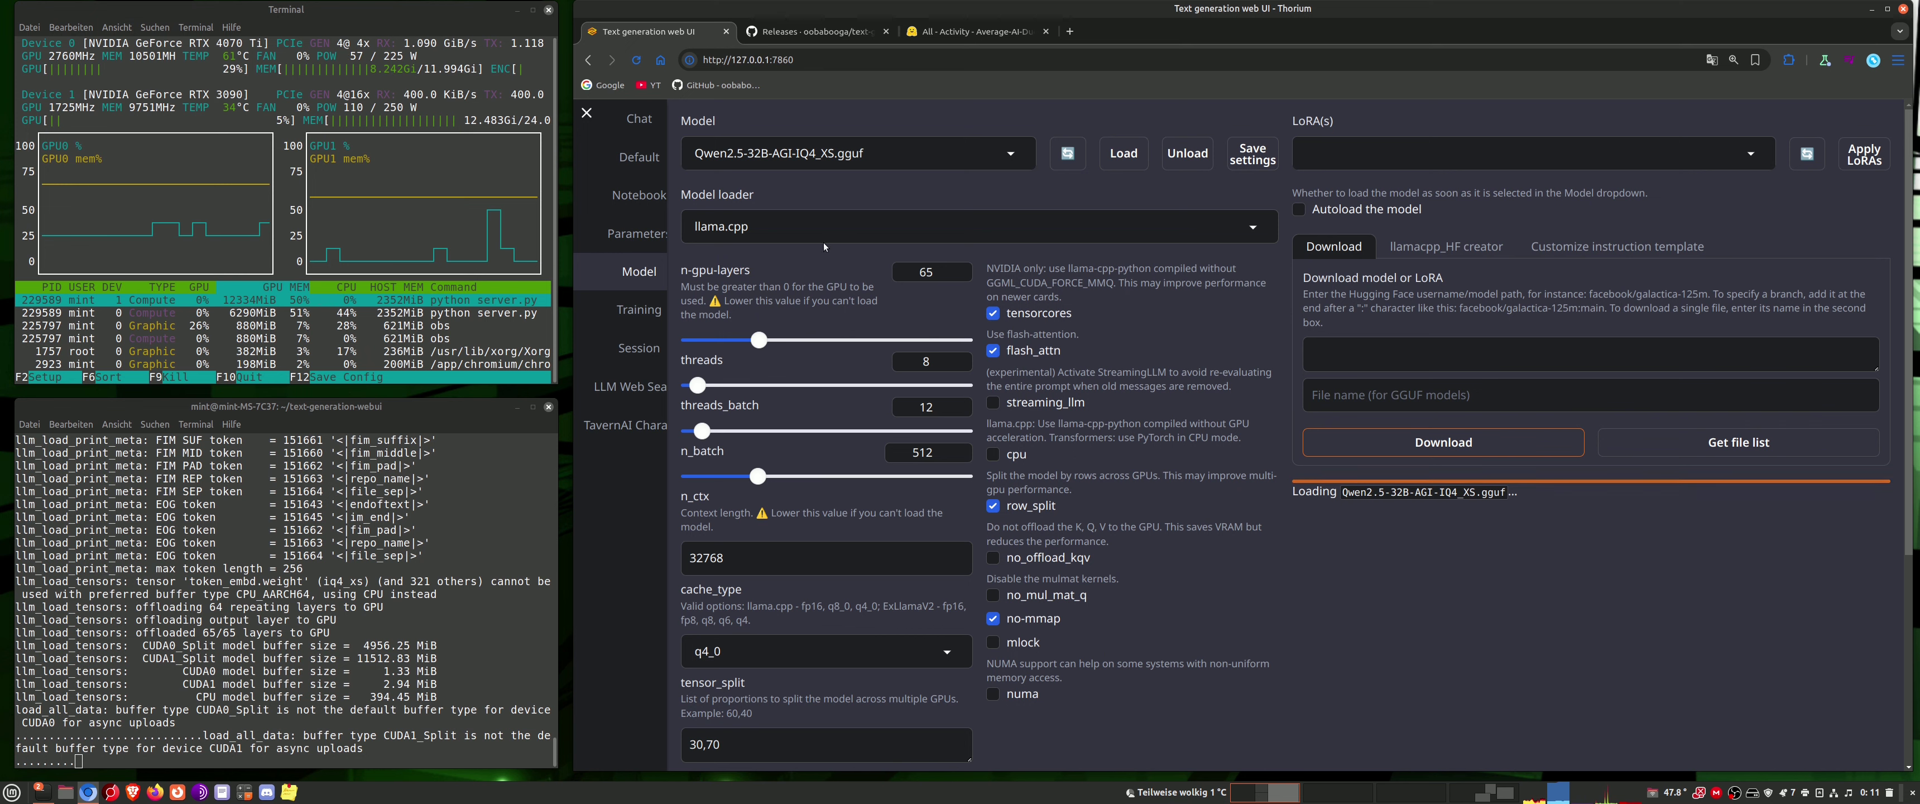
- Open the chat page and collapse the memory, Silero TTS and Whisper STT extension sections below the conversation
left_click(637, 119)
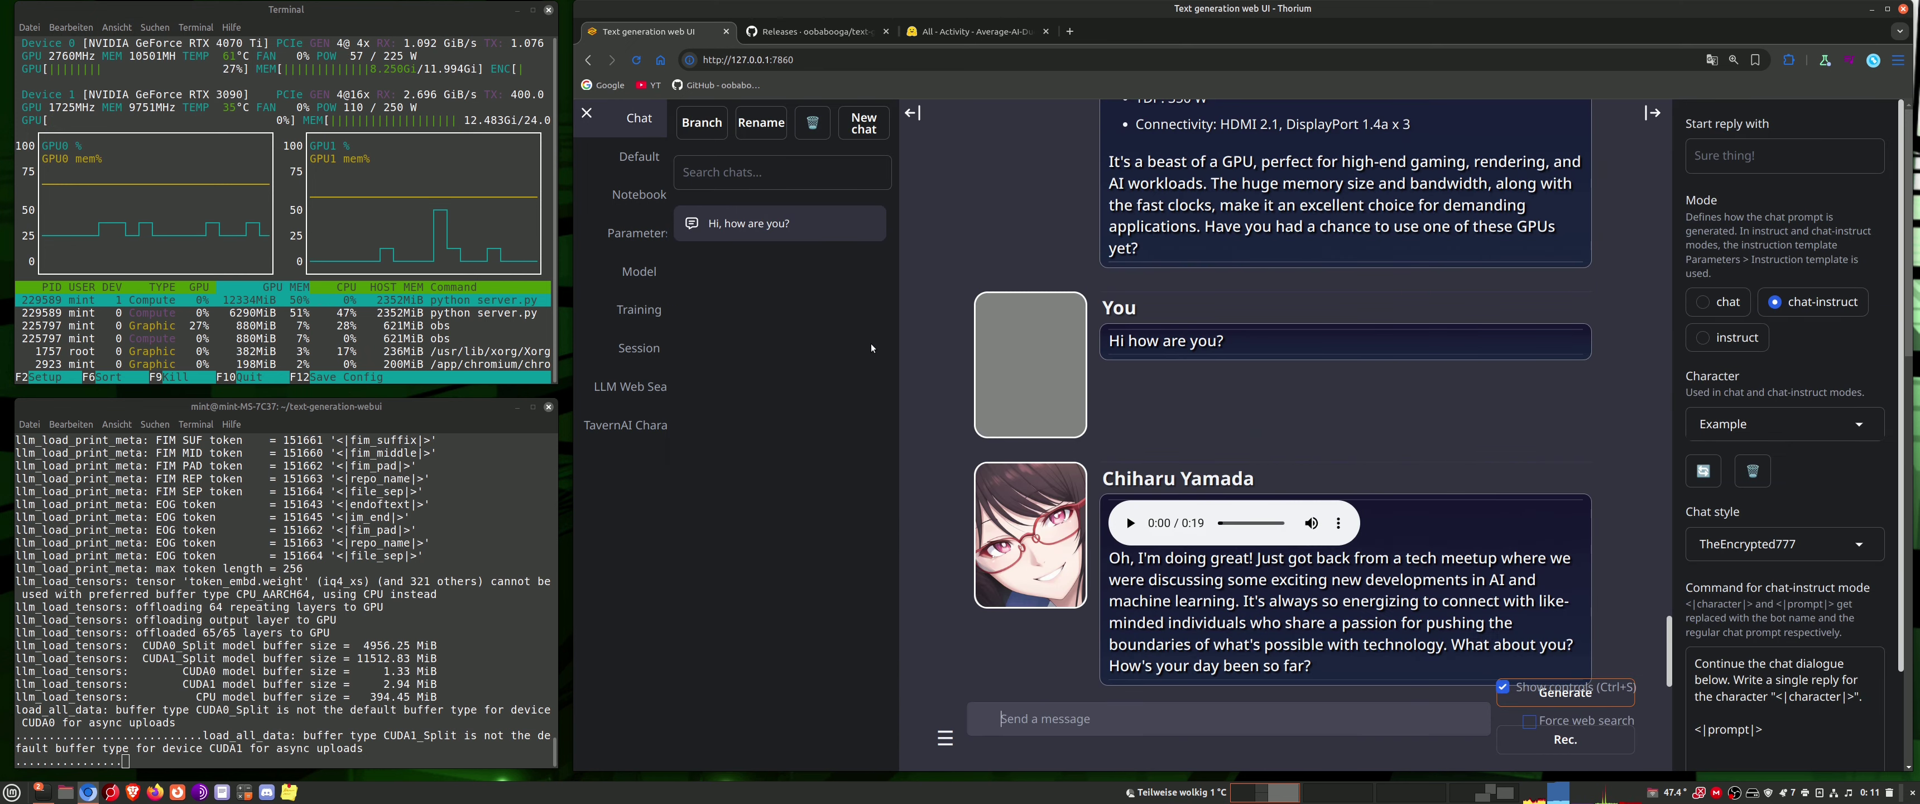
scroll(876, 455, "down", 4)
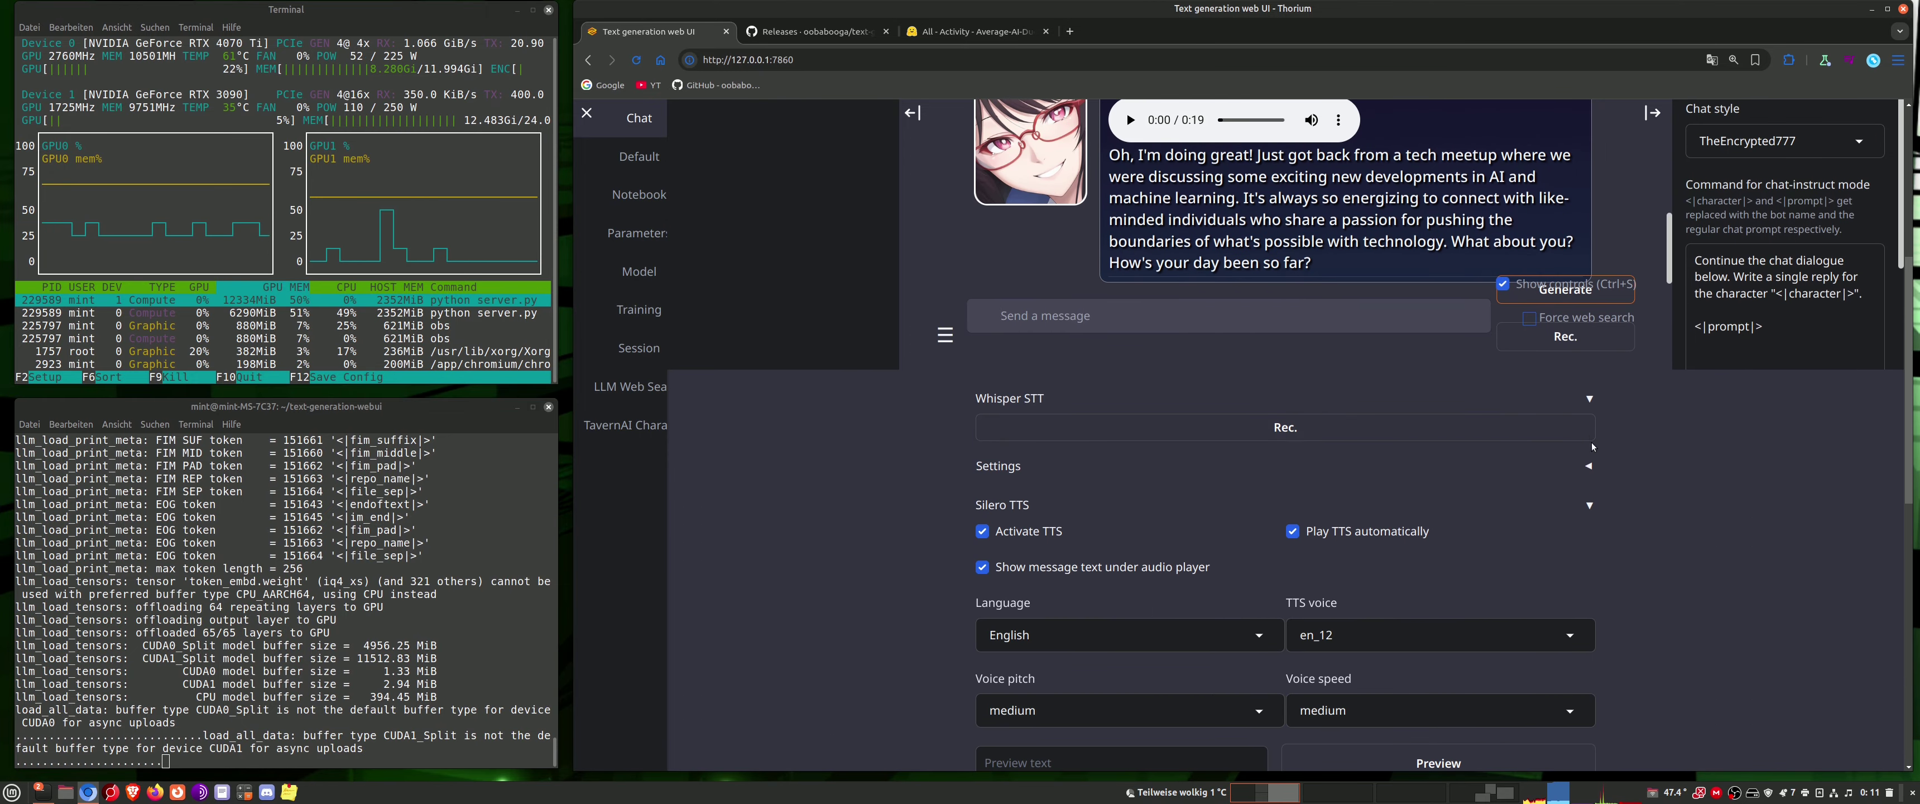
scroll(1589, 517, "down", 8)
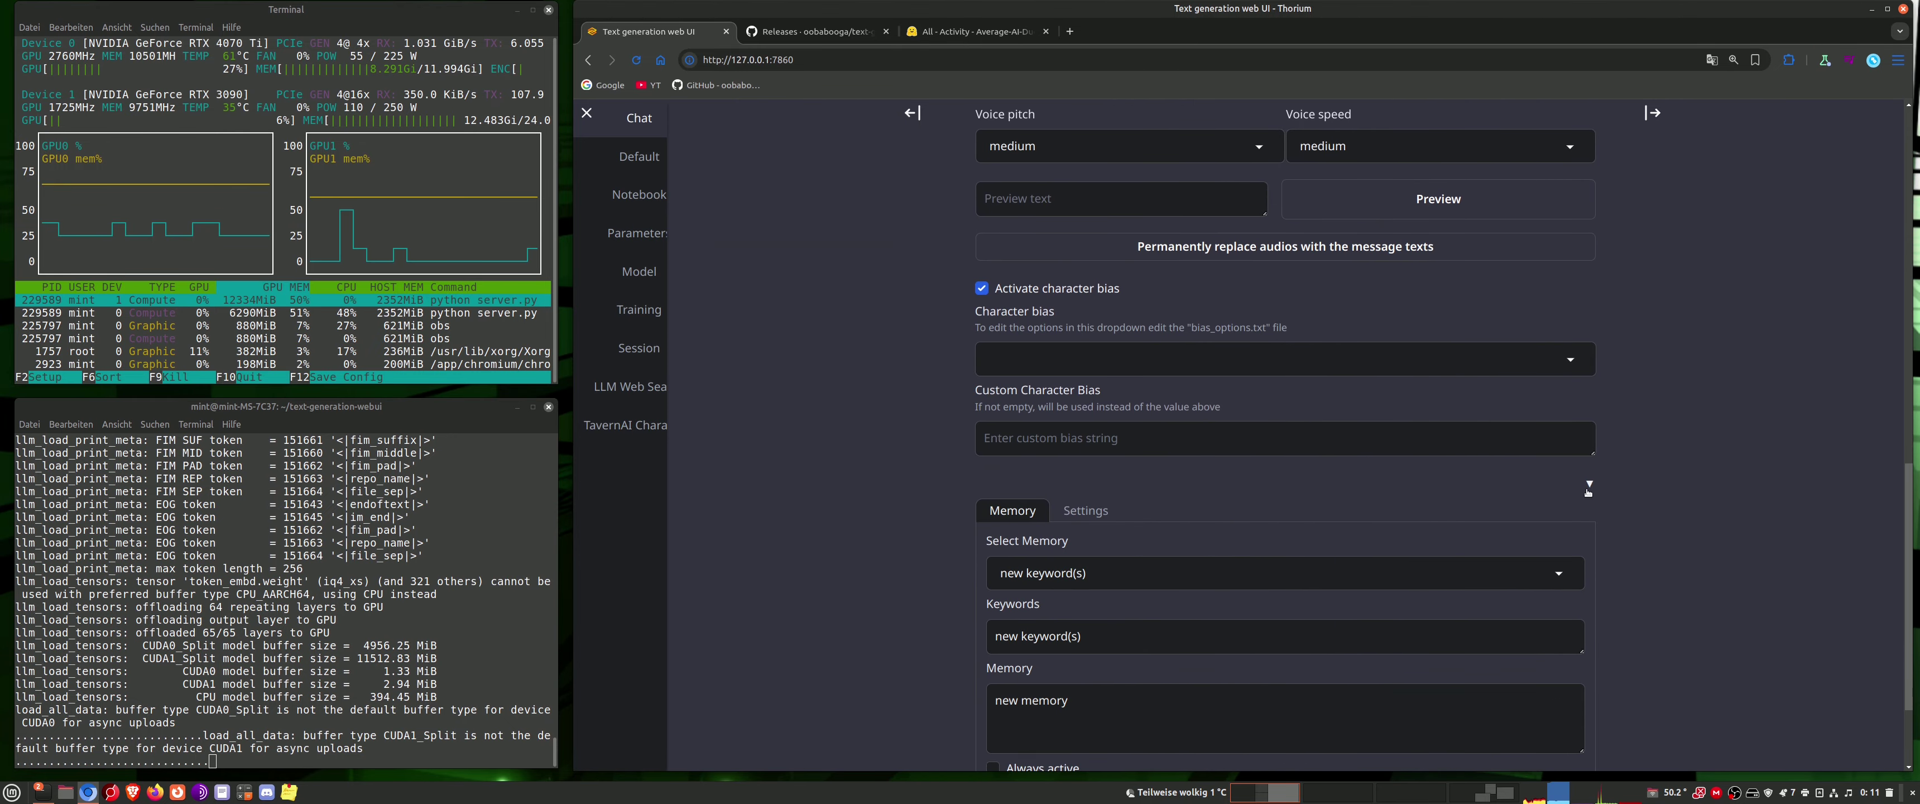
left_click(1591, 487)
scroll(1594, 477, "up", 5)
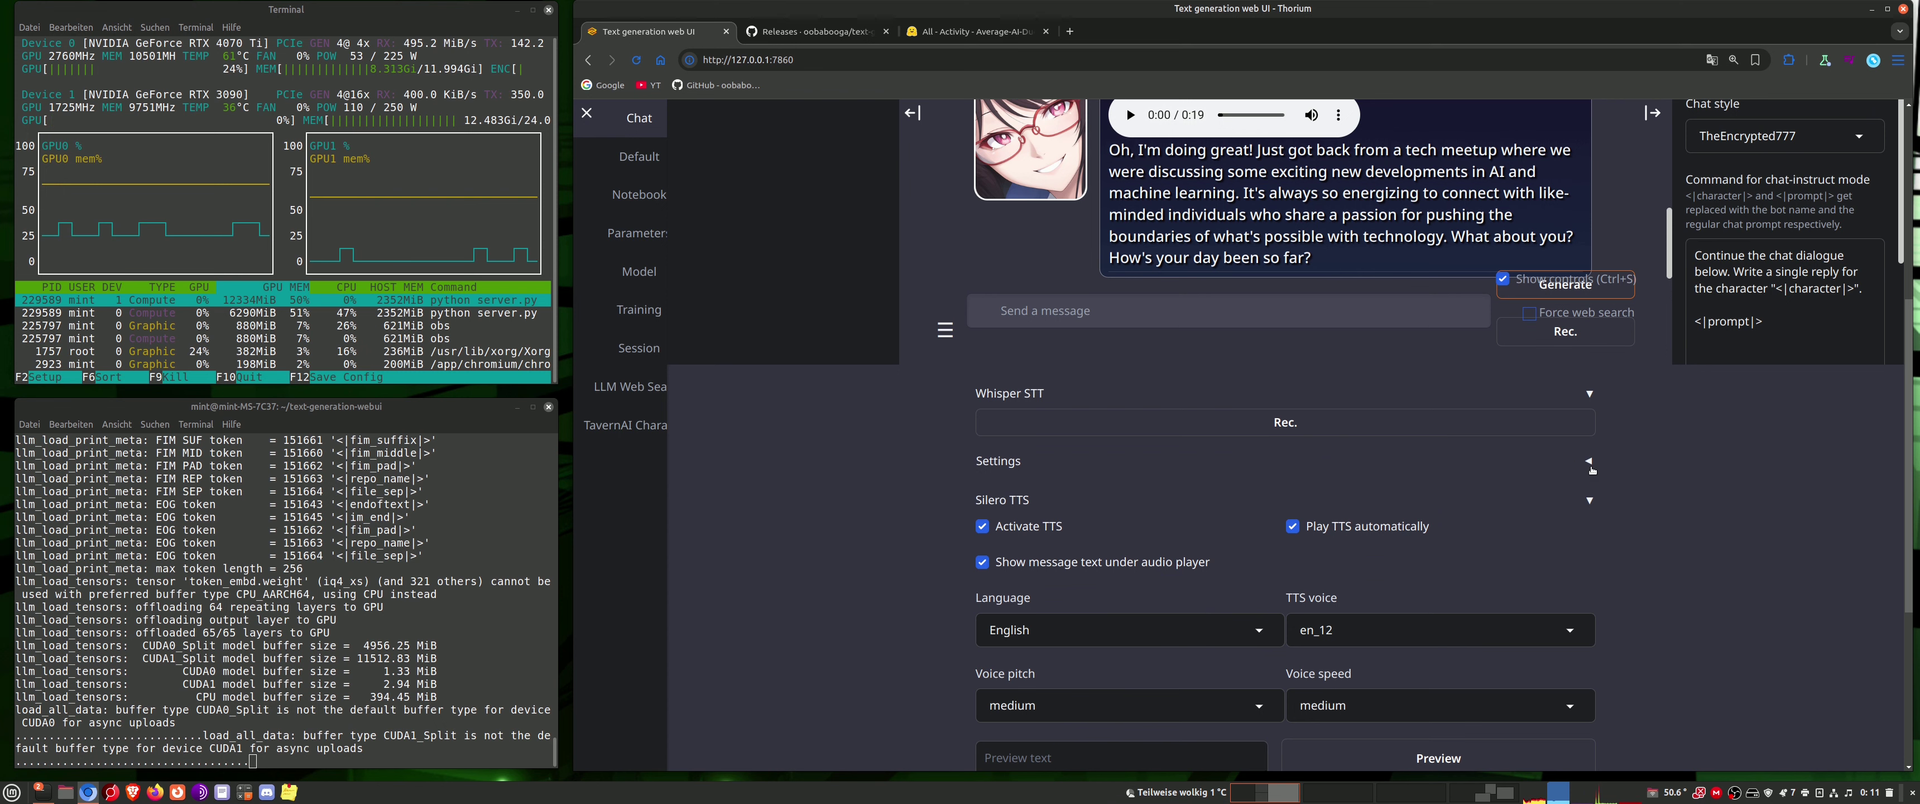
left_click(1590, 498)
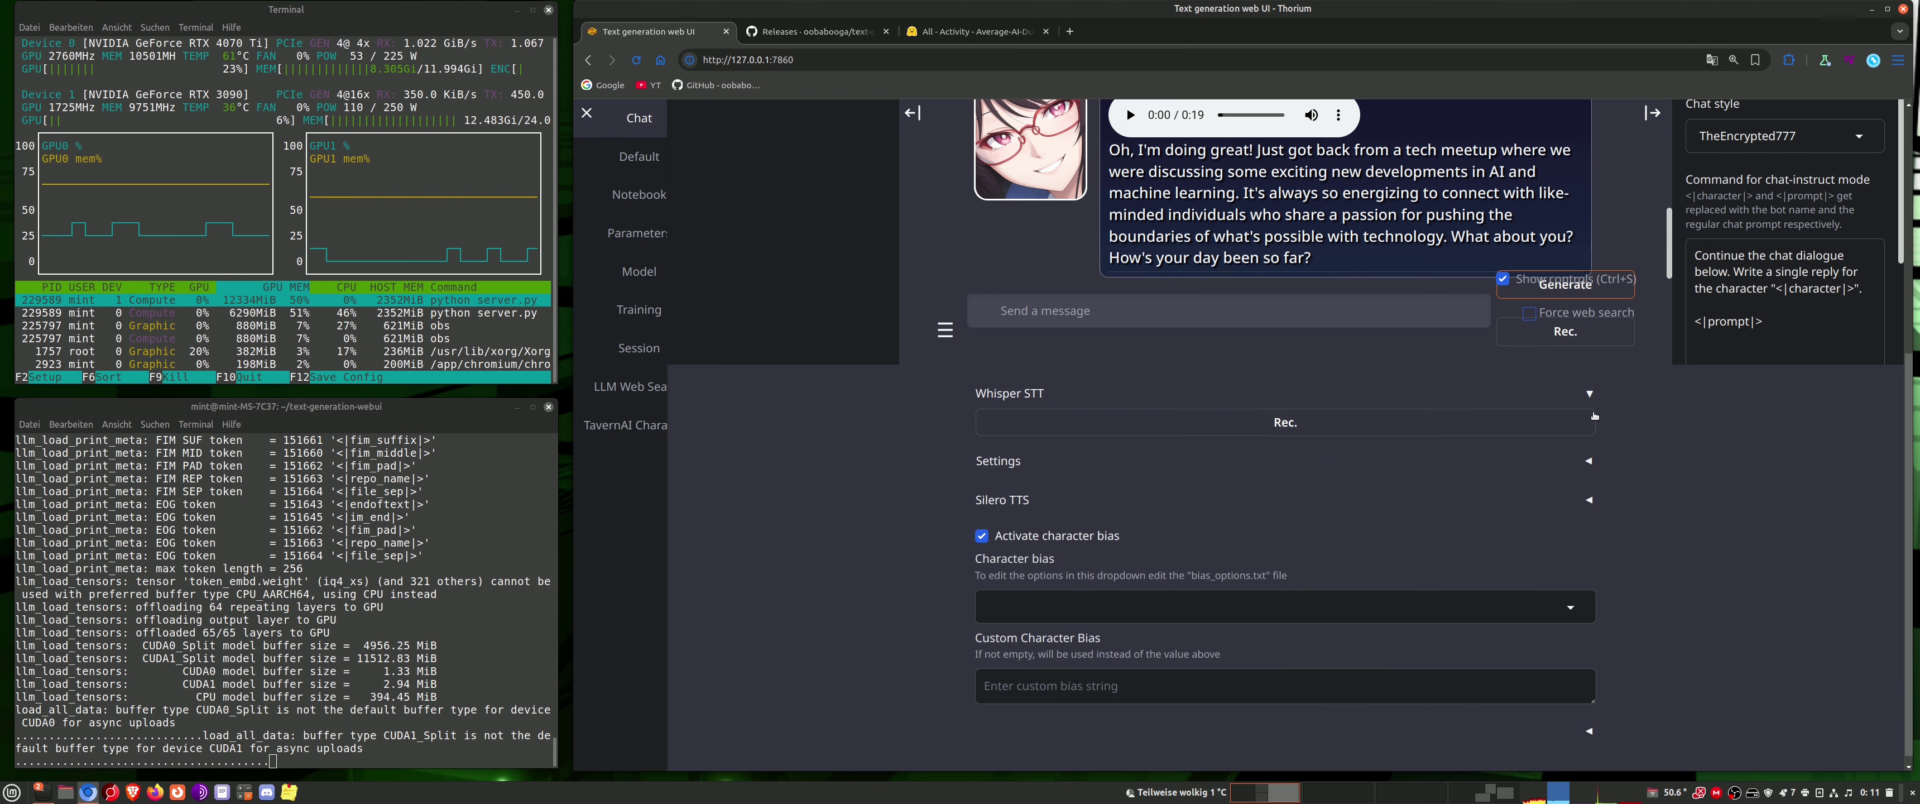
left_click(1590, 395)
scroll(1443, 476, "up", 3)
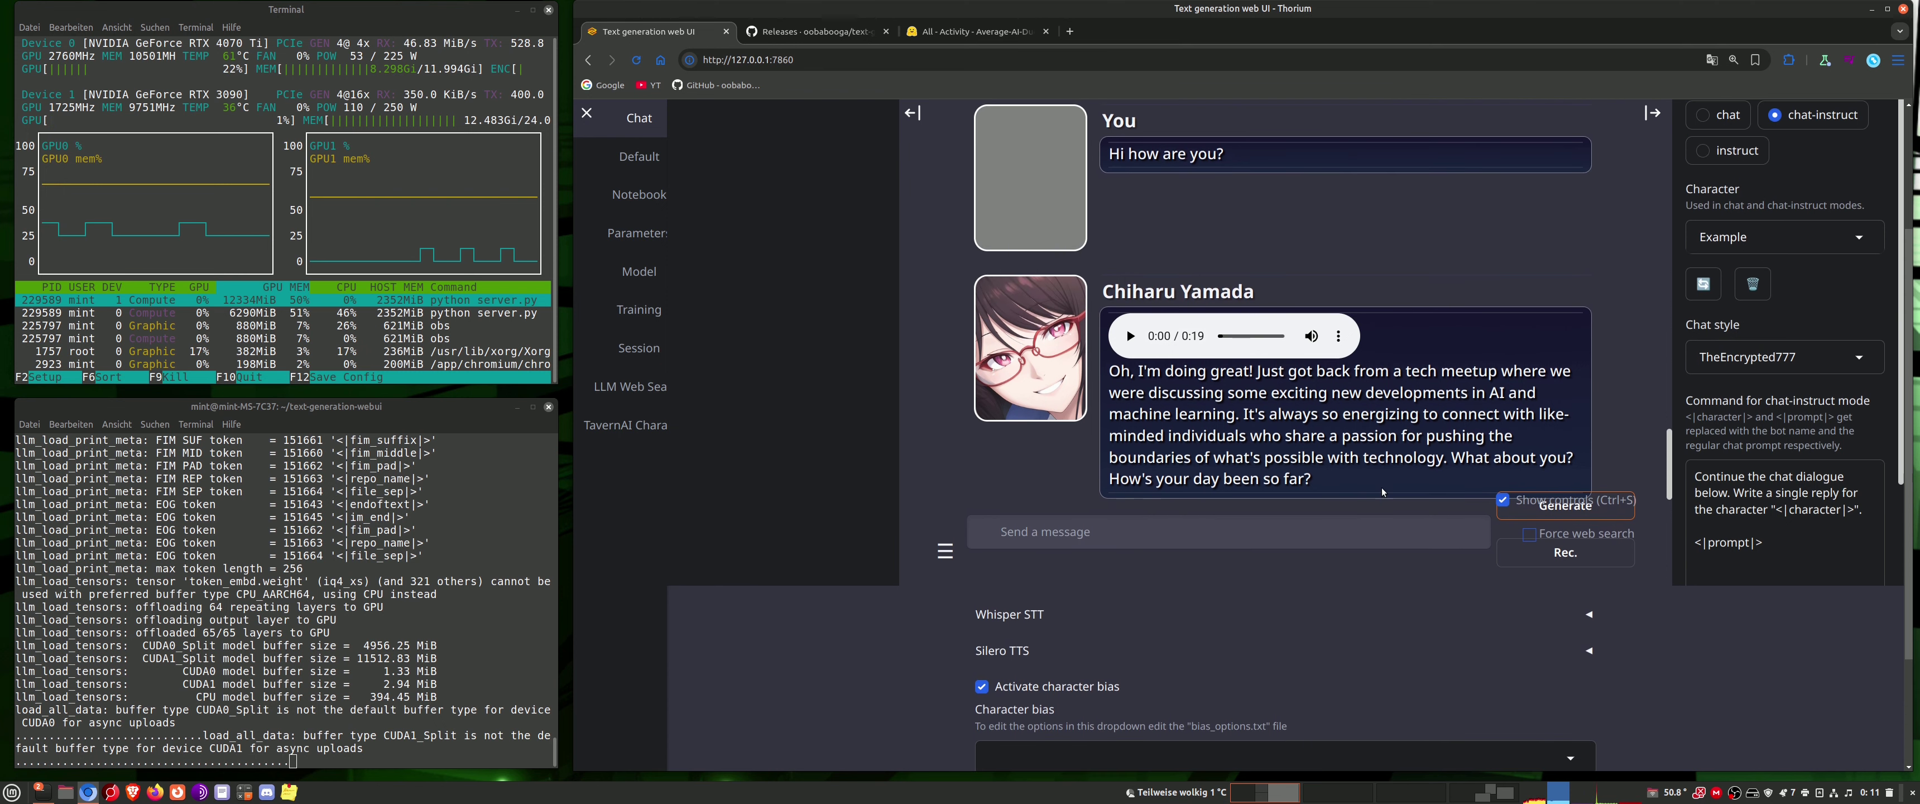
- Look over the chat's action menu and branch the "Hi, how are you?" chat
mouse_move(945, 551)
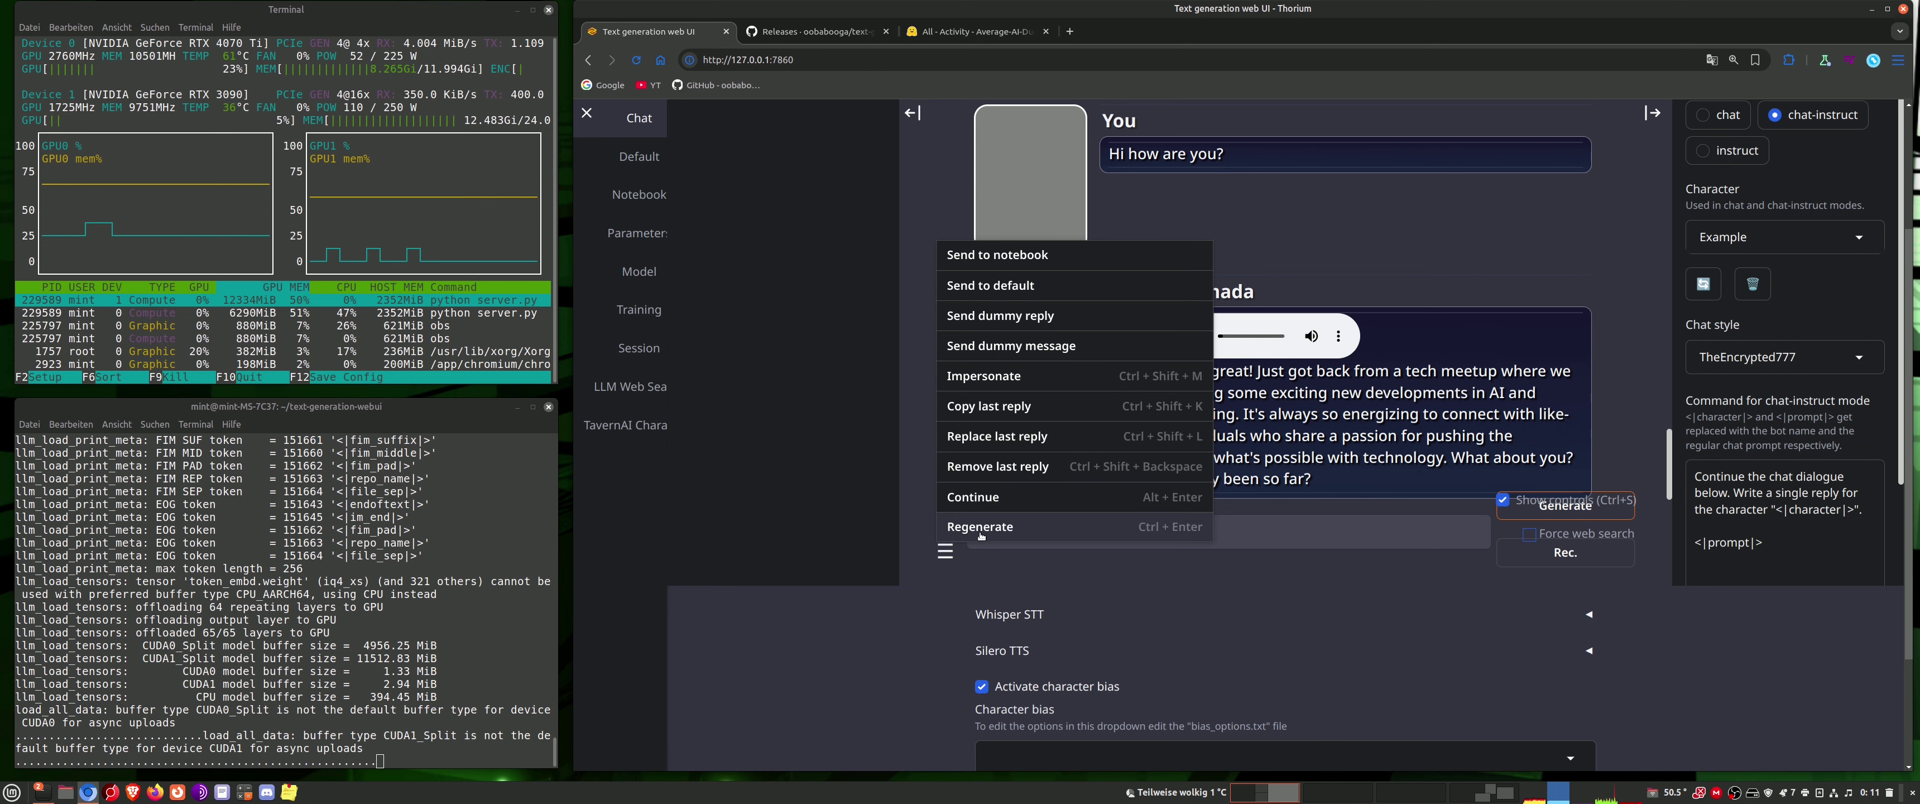
scroll(1165, 515, "up", 10)
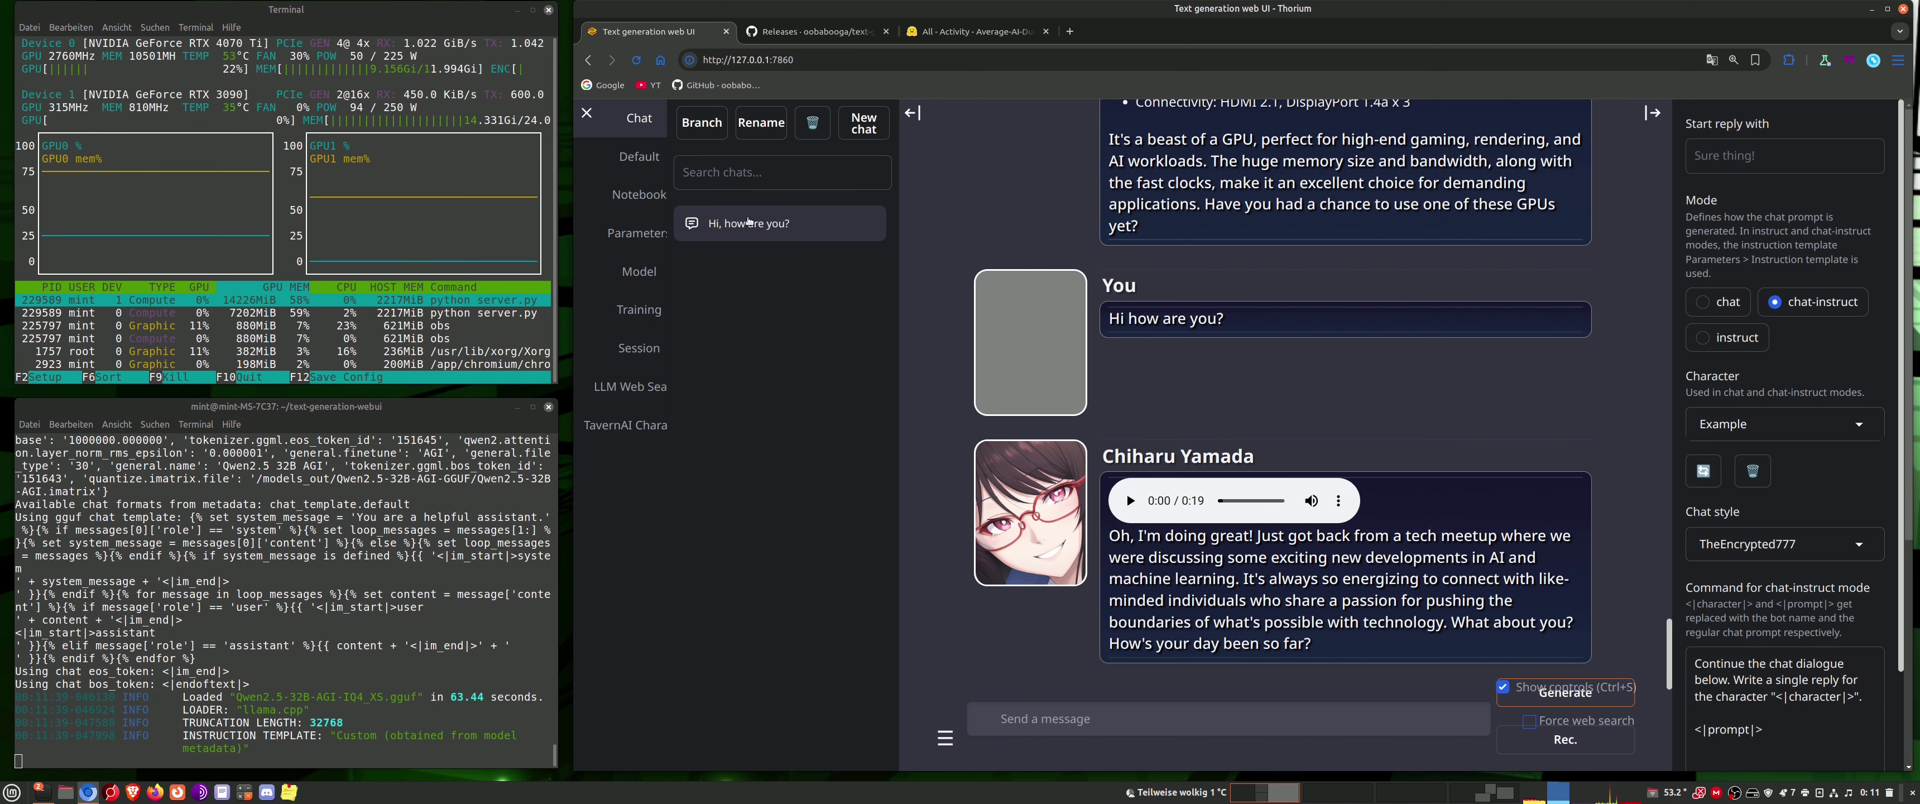
left_click(697, 127)
- Switch back and forth between the two "Hi, how are you?" chats to compare the branch with the original
left_click(764, 270)
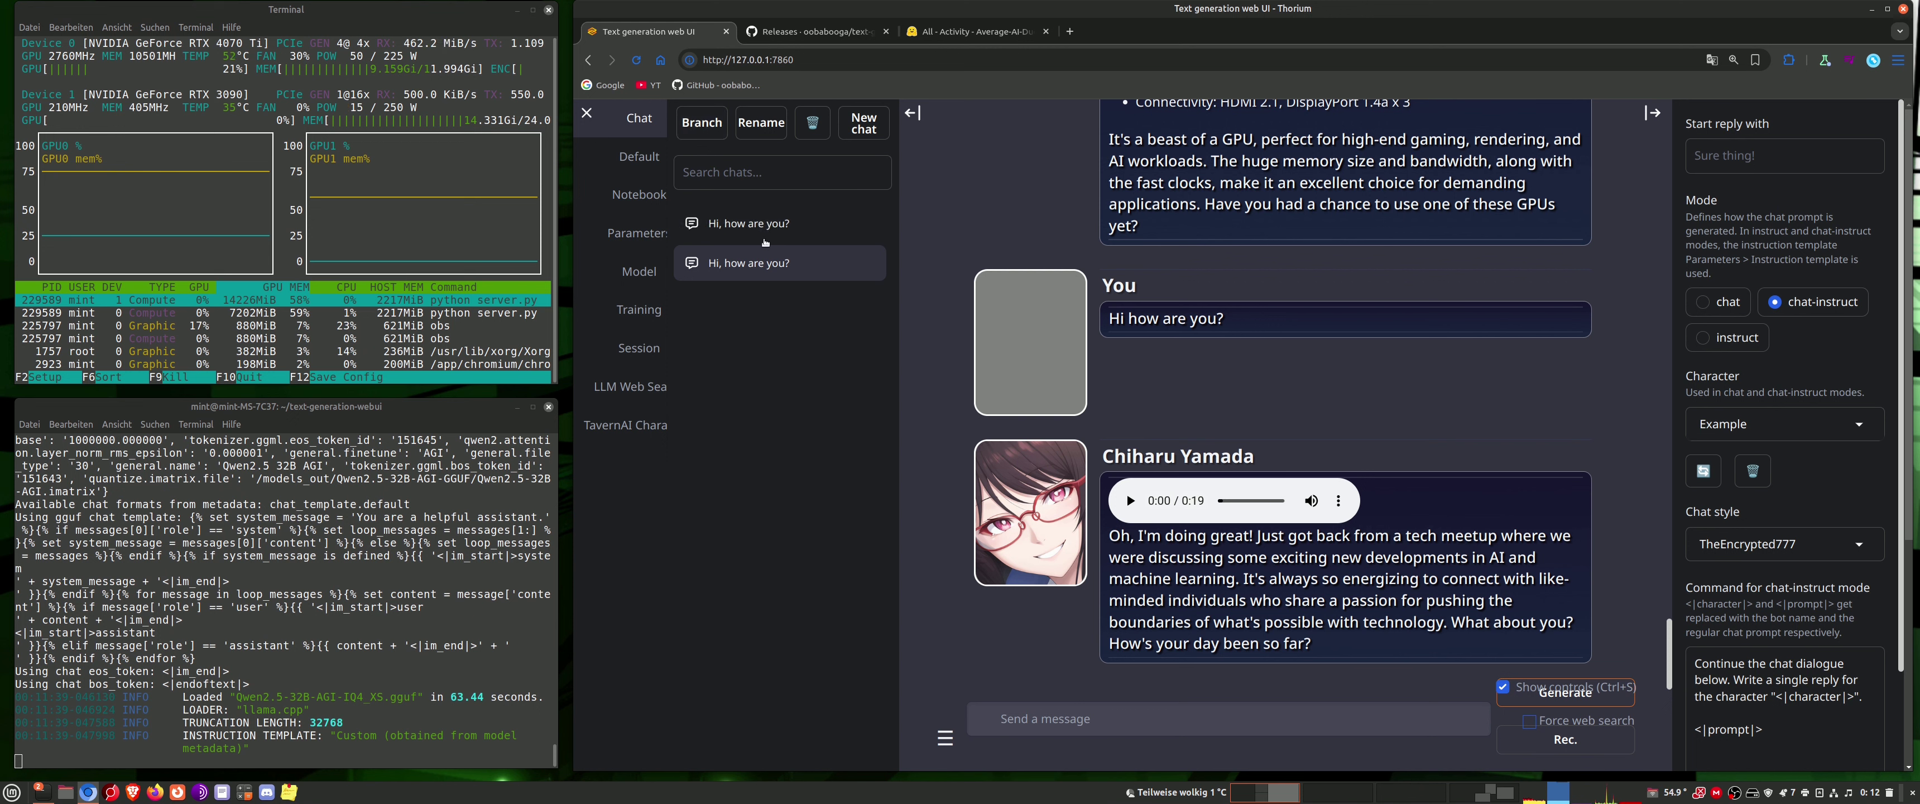
left_click(764, 239)
left_click(764, 270)
left_click(767, 237)
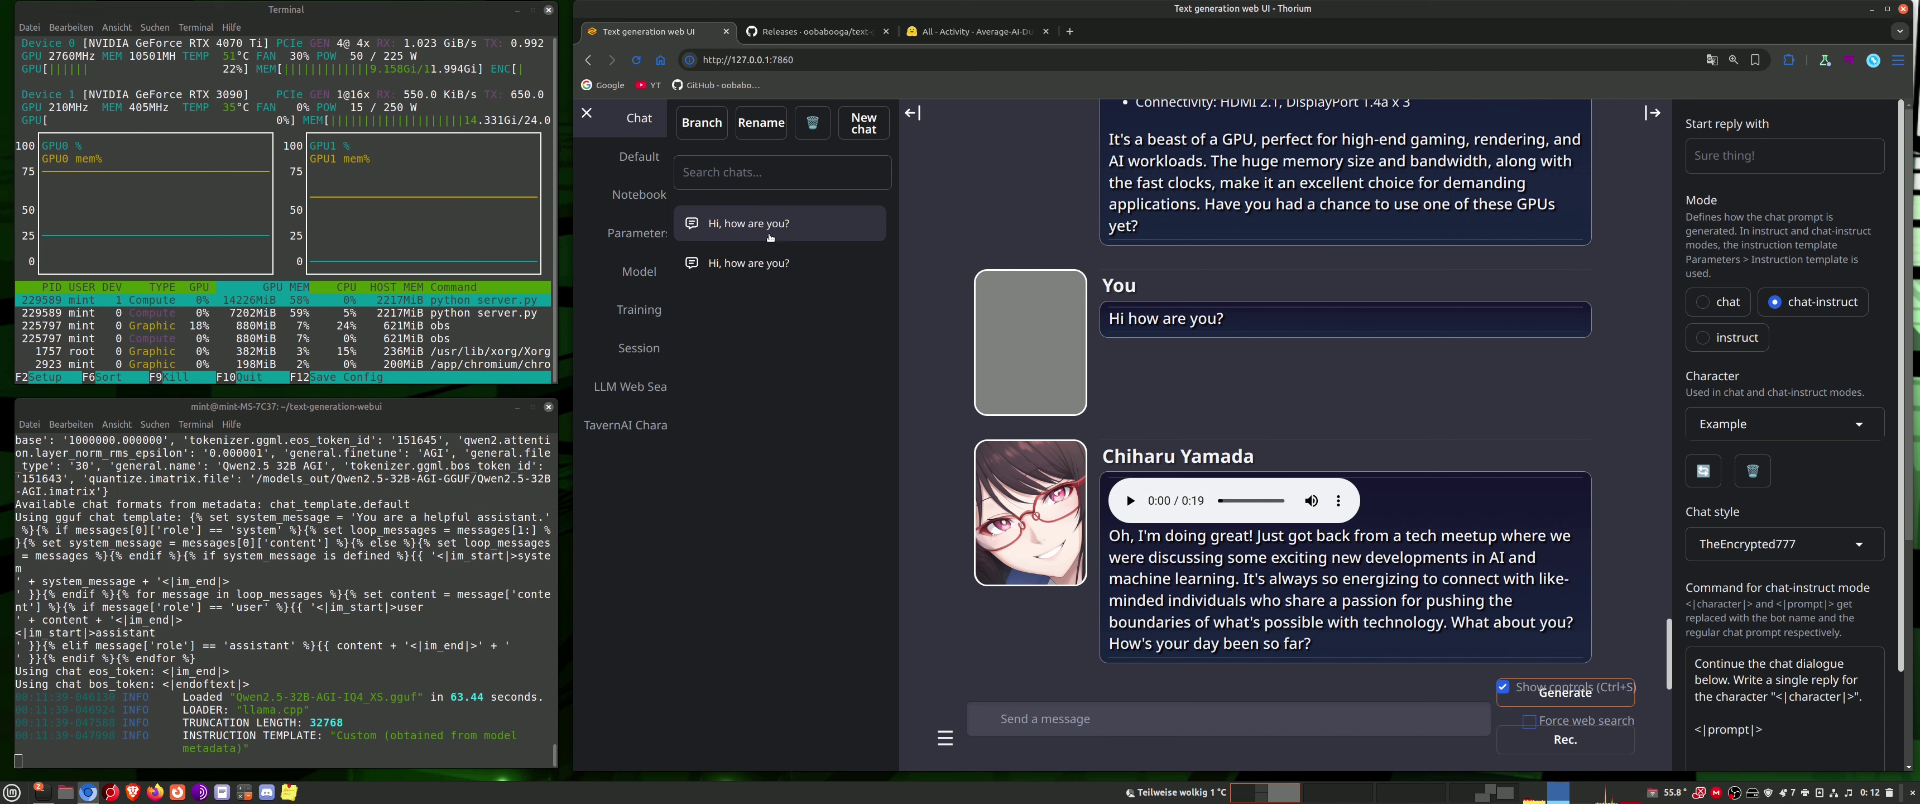
left_click(769, 261)
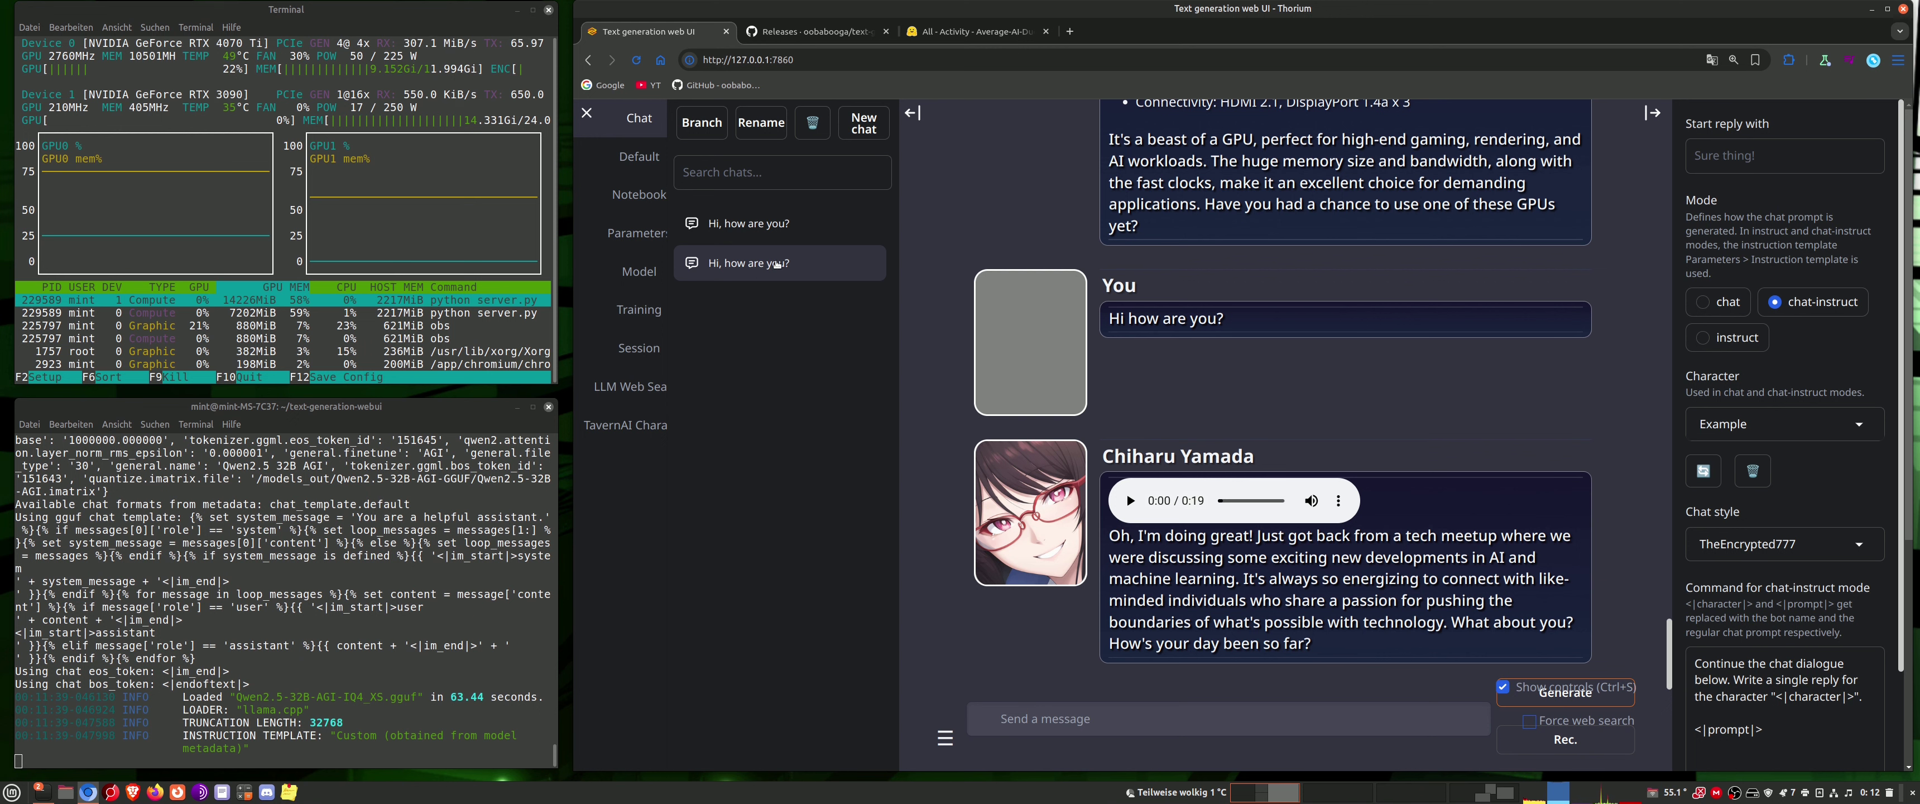
left_click(779, 230)
left_click(781, 267)
left_click(799, 231)
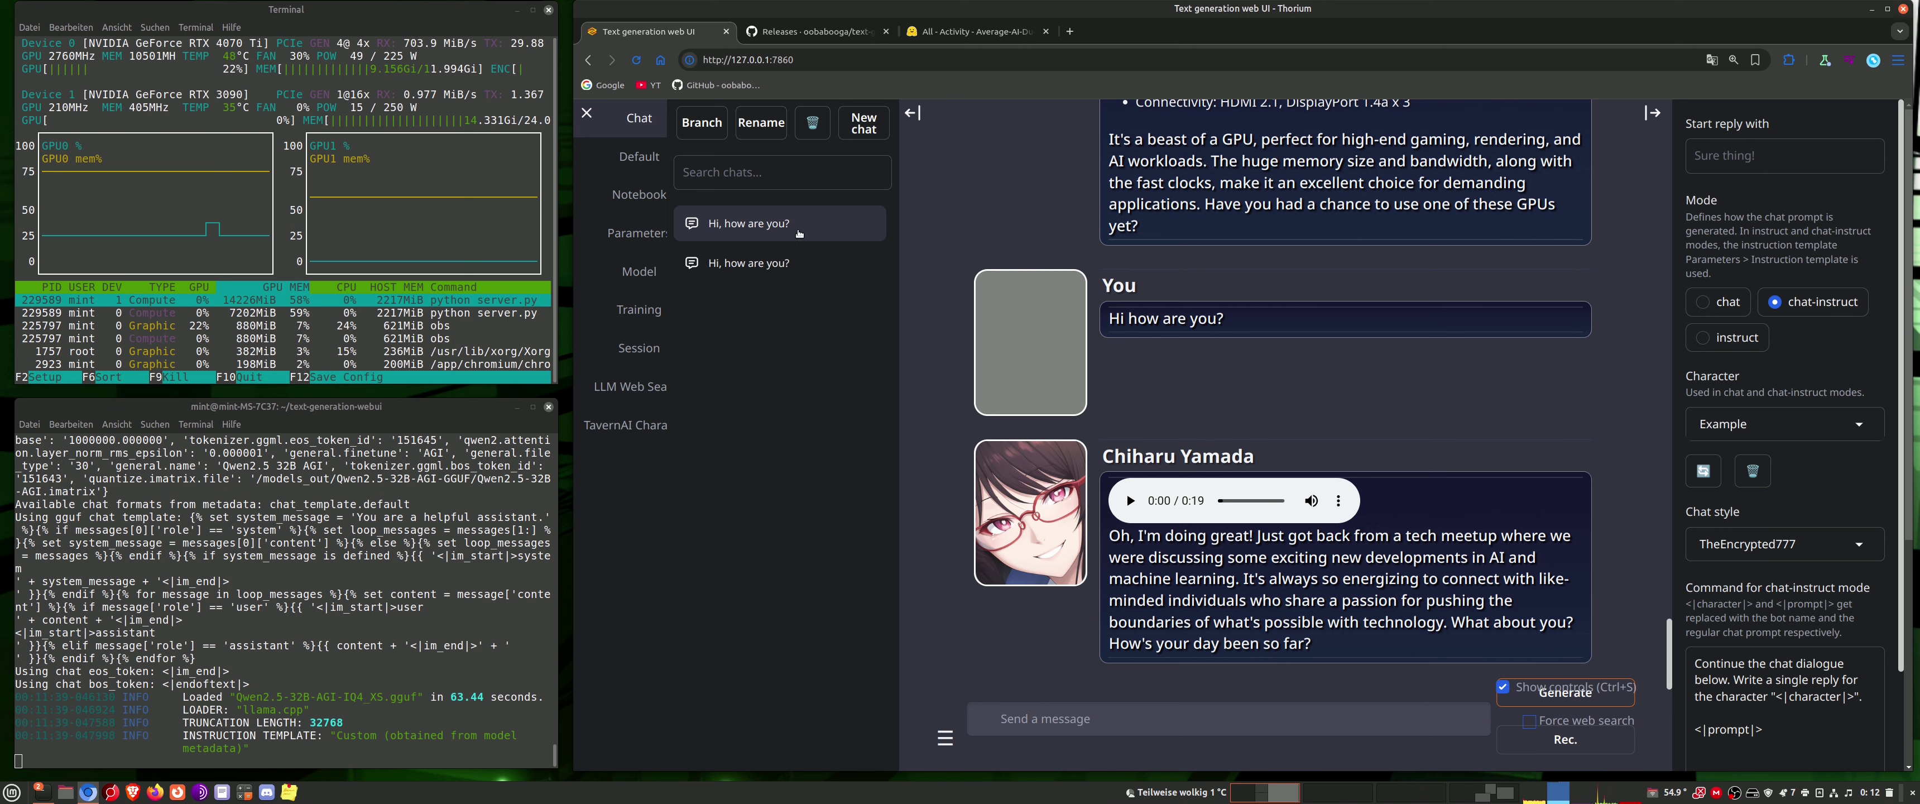
- Check the second "Hi, how are you?" chat once more and go back to the first one in the list
left_click(787, 261)
left_click(793, 237)
- Open the text-generation-webui-extensions repository from the oobabooga profile on GitHub
left_click(805, 32)
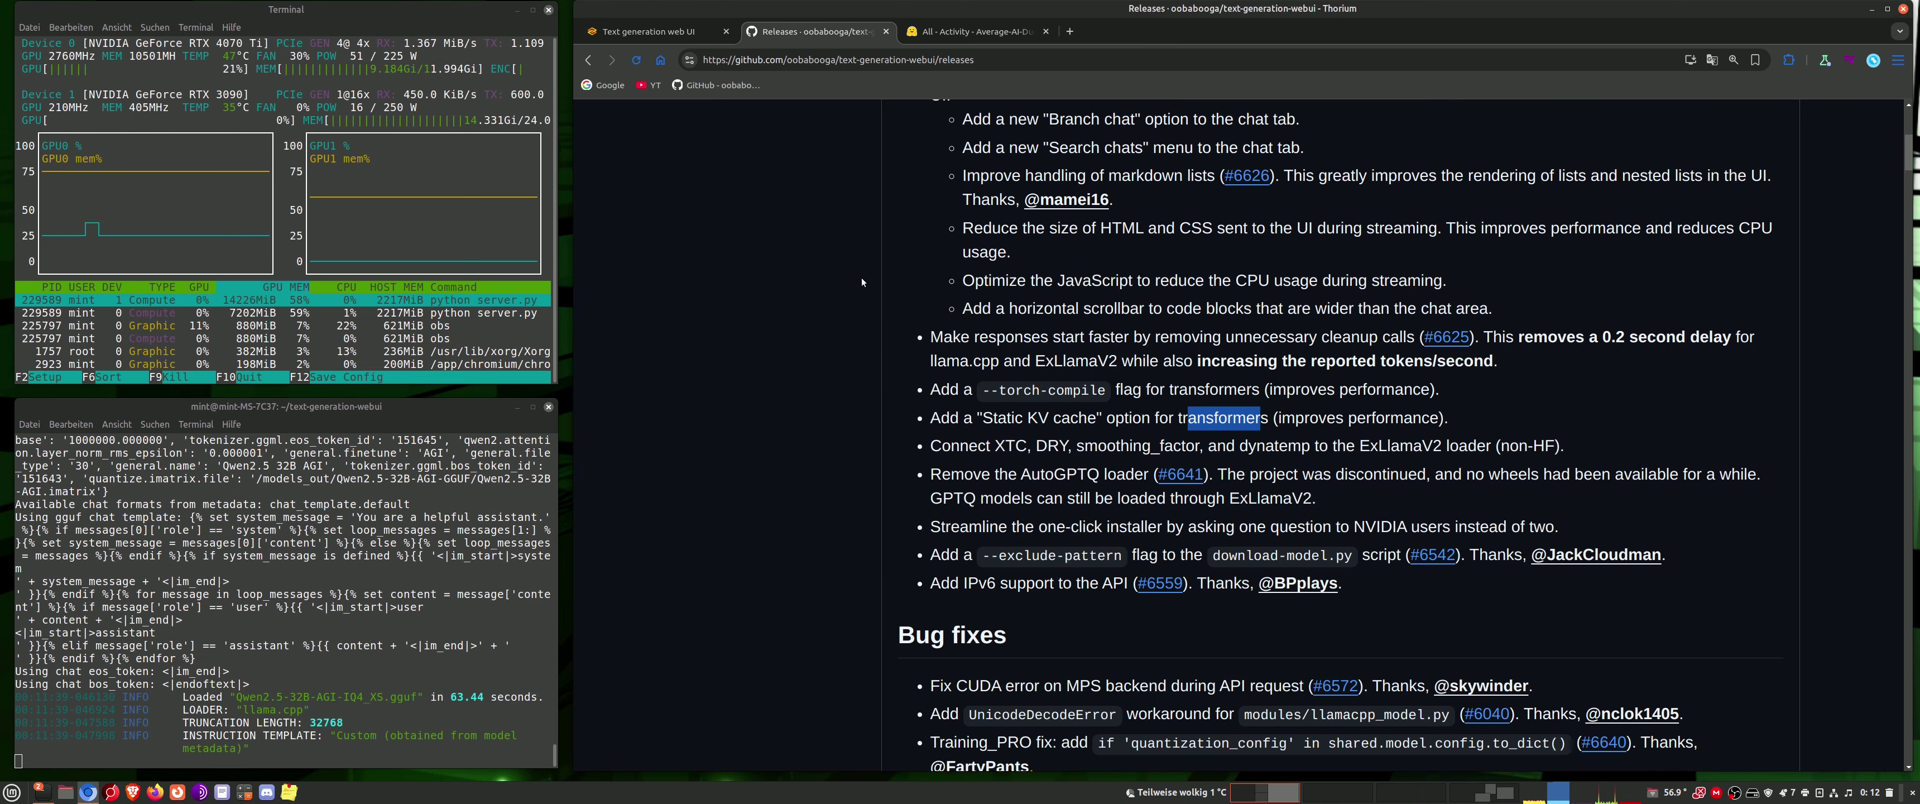
scroll(863, 282, "up", 6)
scroll(859, 302, "up", 3)
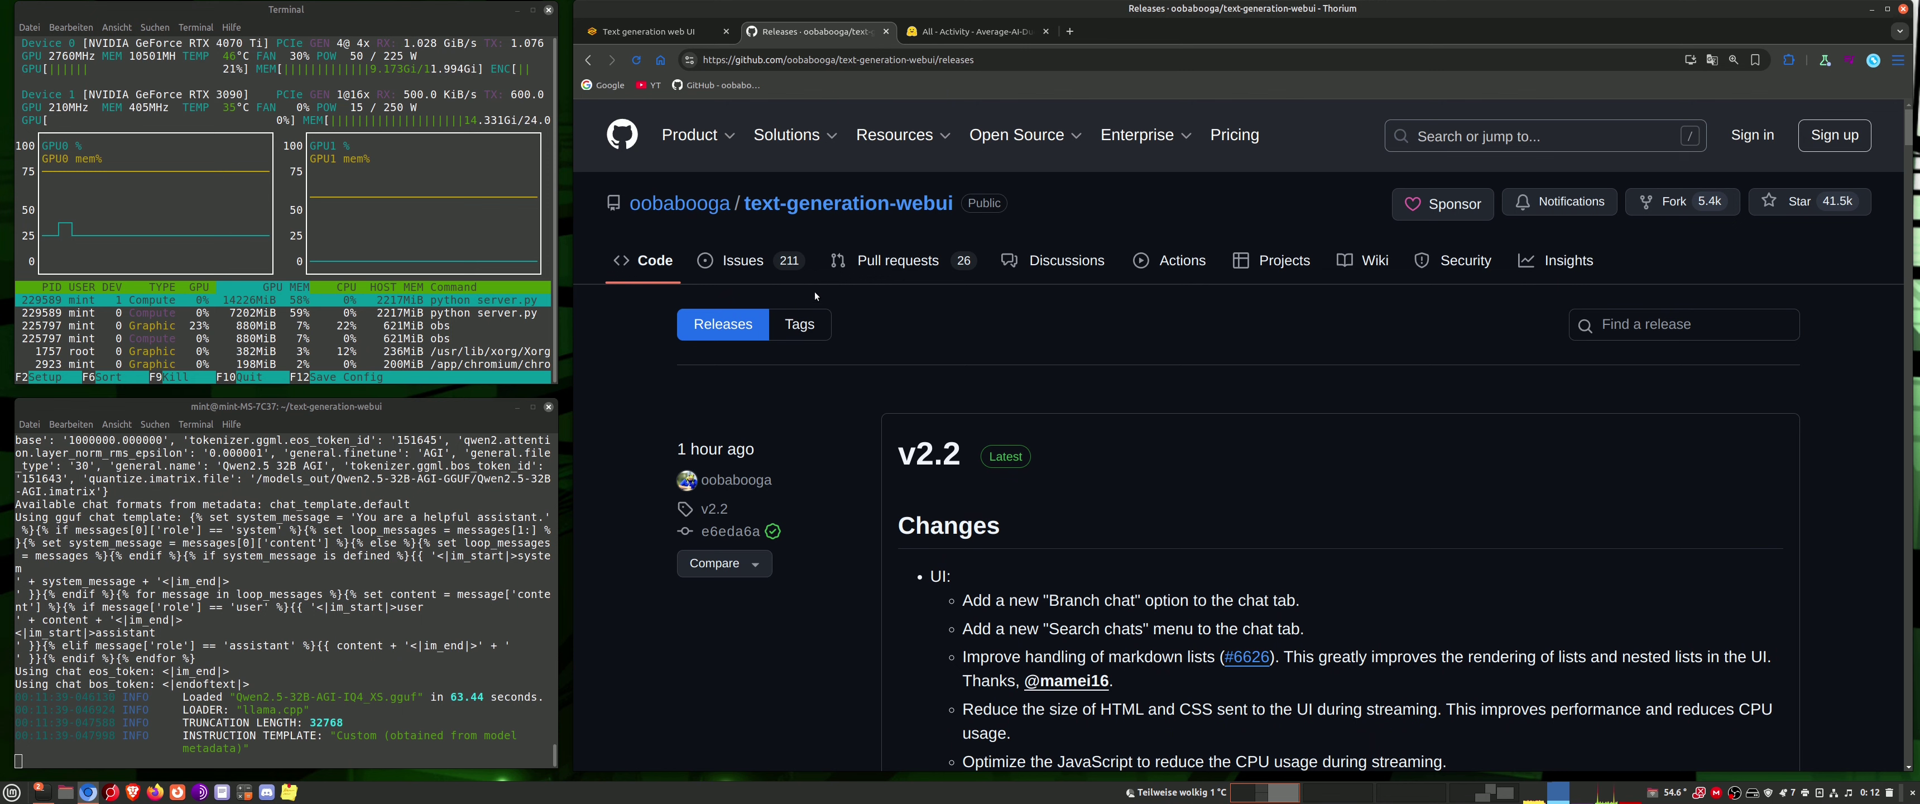
left_click(712, 210)
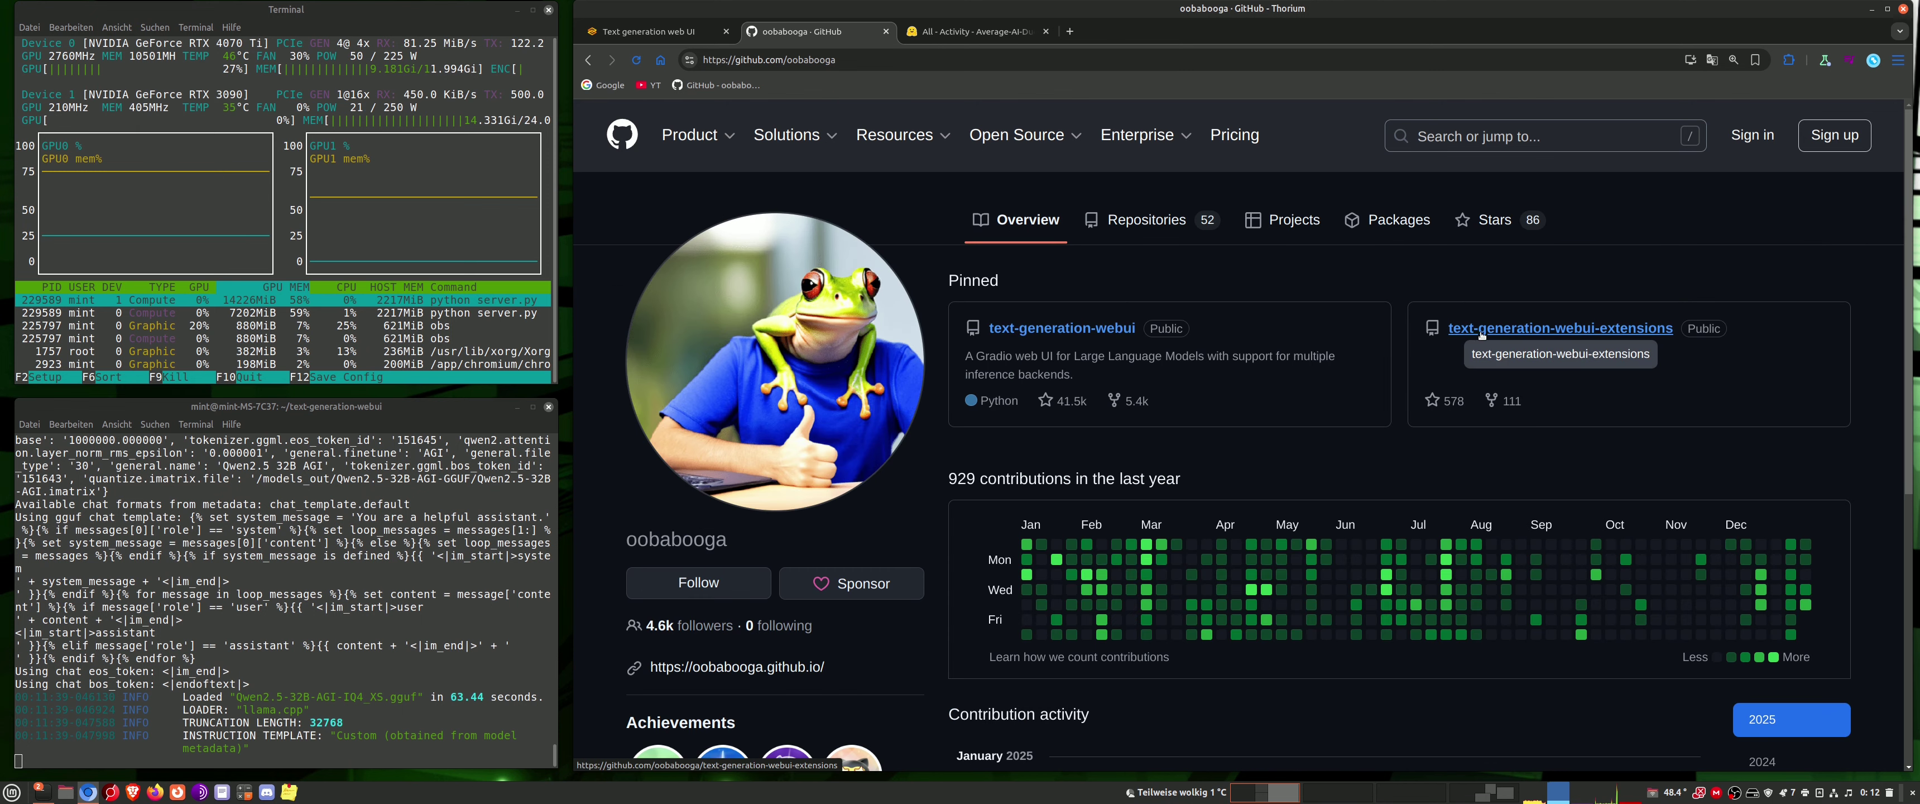
left_click(1516, 334)
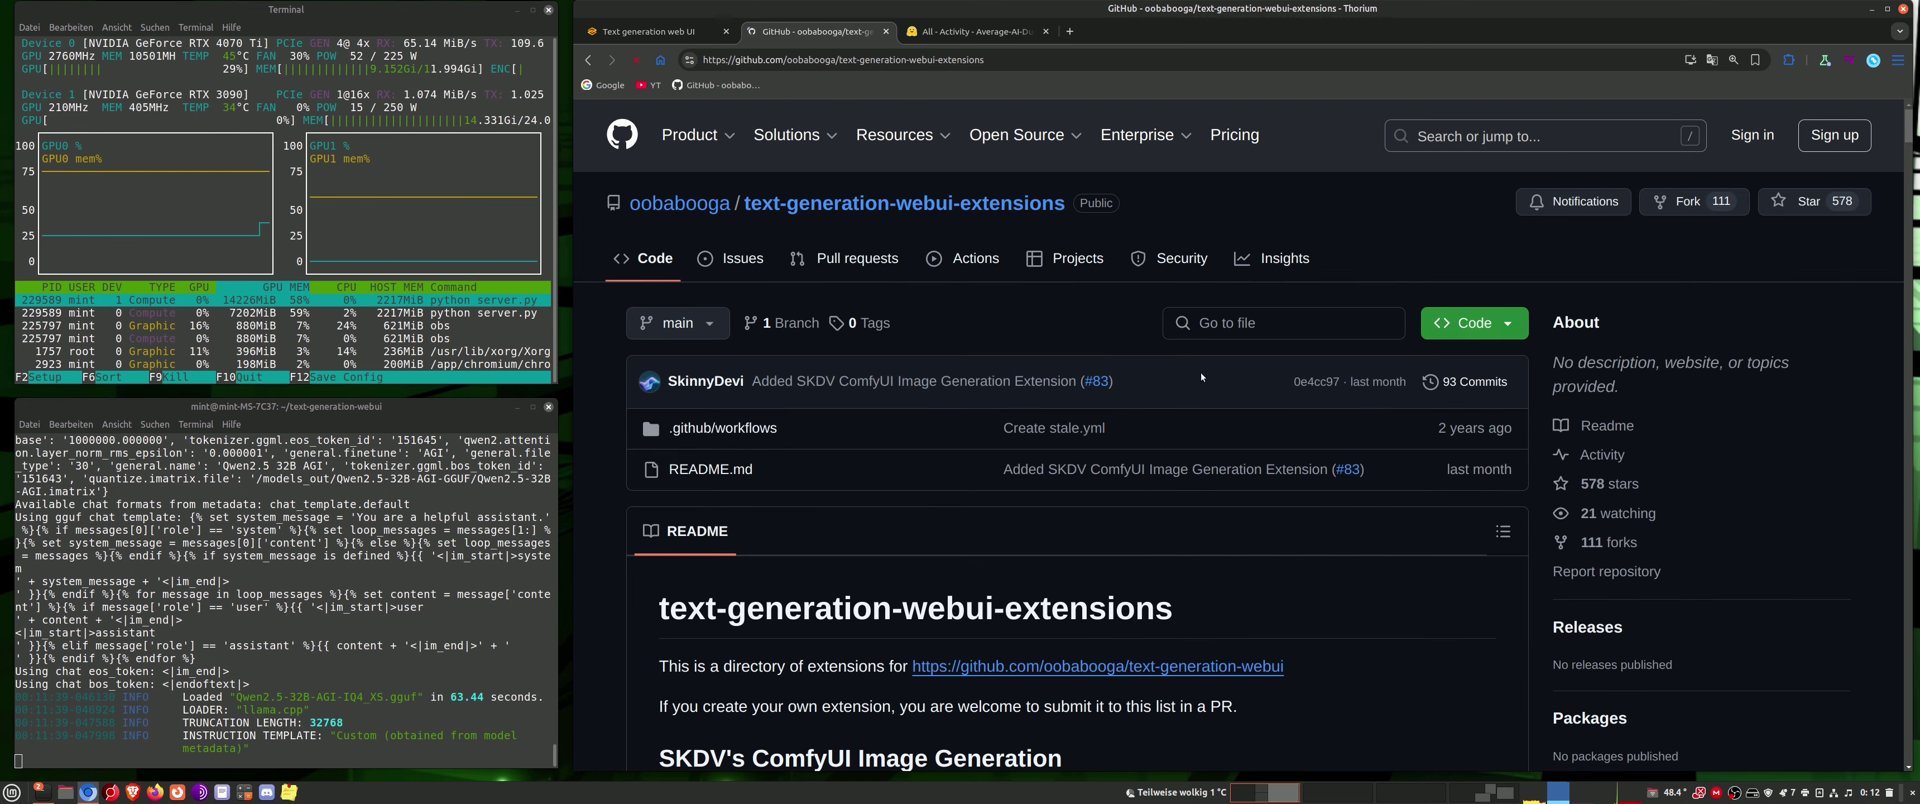
- Find the Chatbot Clinic entry in the extensions README and expand its interface preview
scroll(790, 491, "down", 10)
scroll(709, 486, "down", 20)
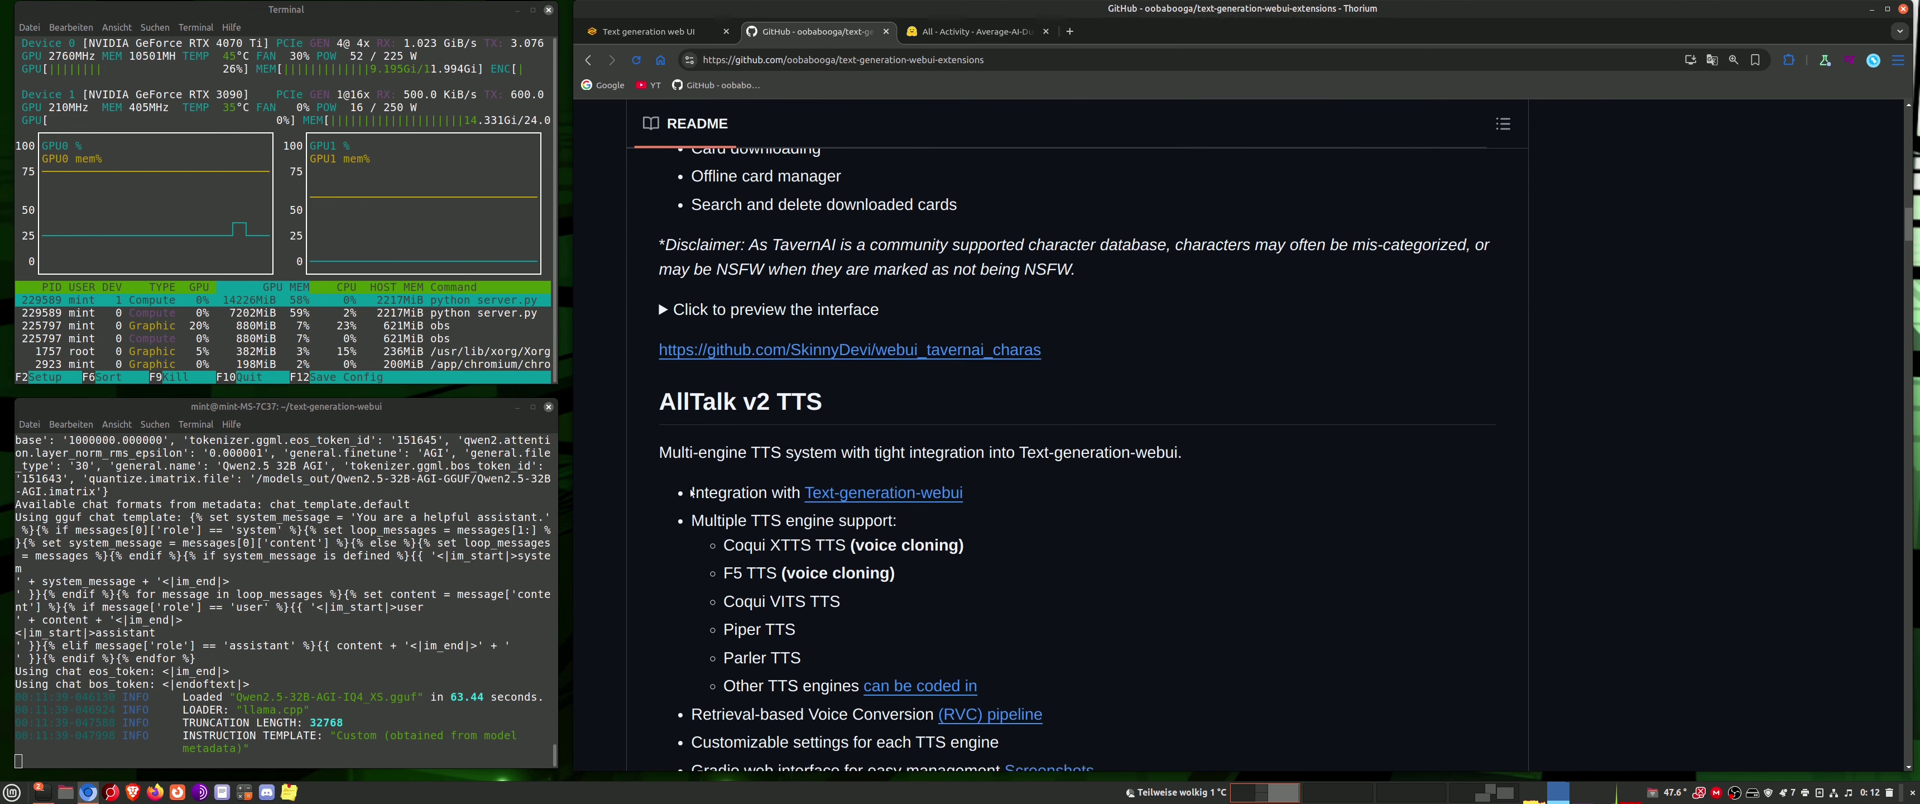
scroll(674, 512, "down", 20)
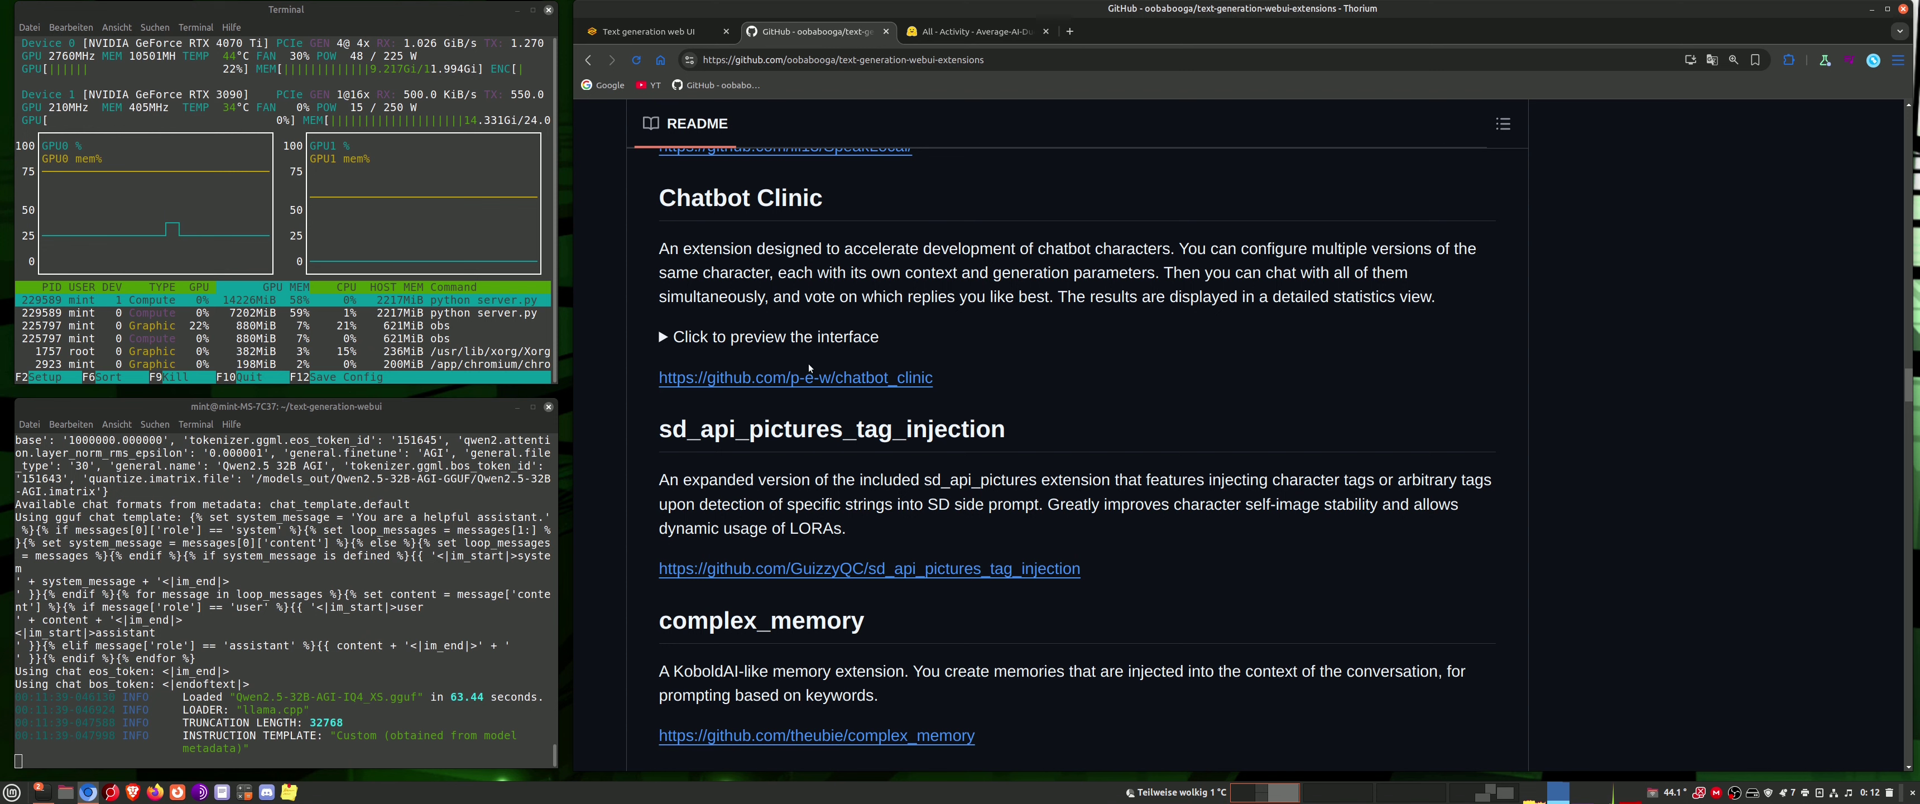
right_click(805, 379)
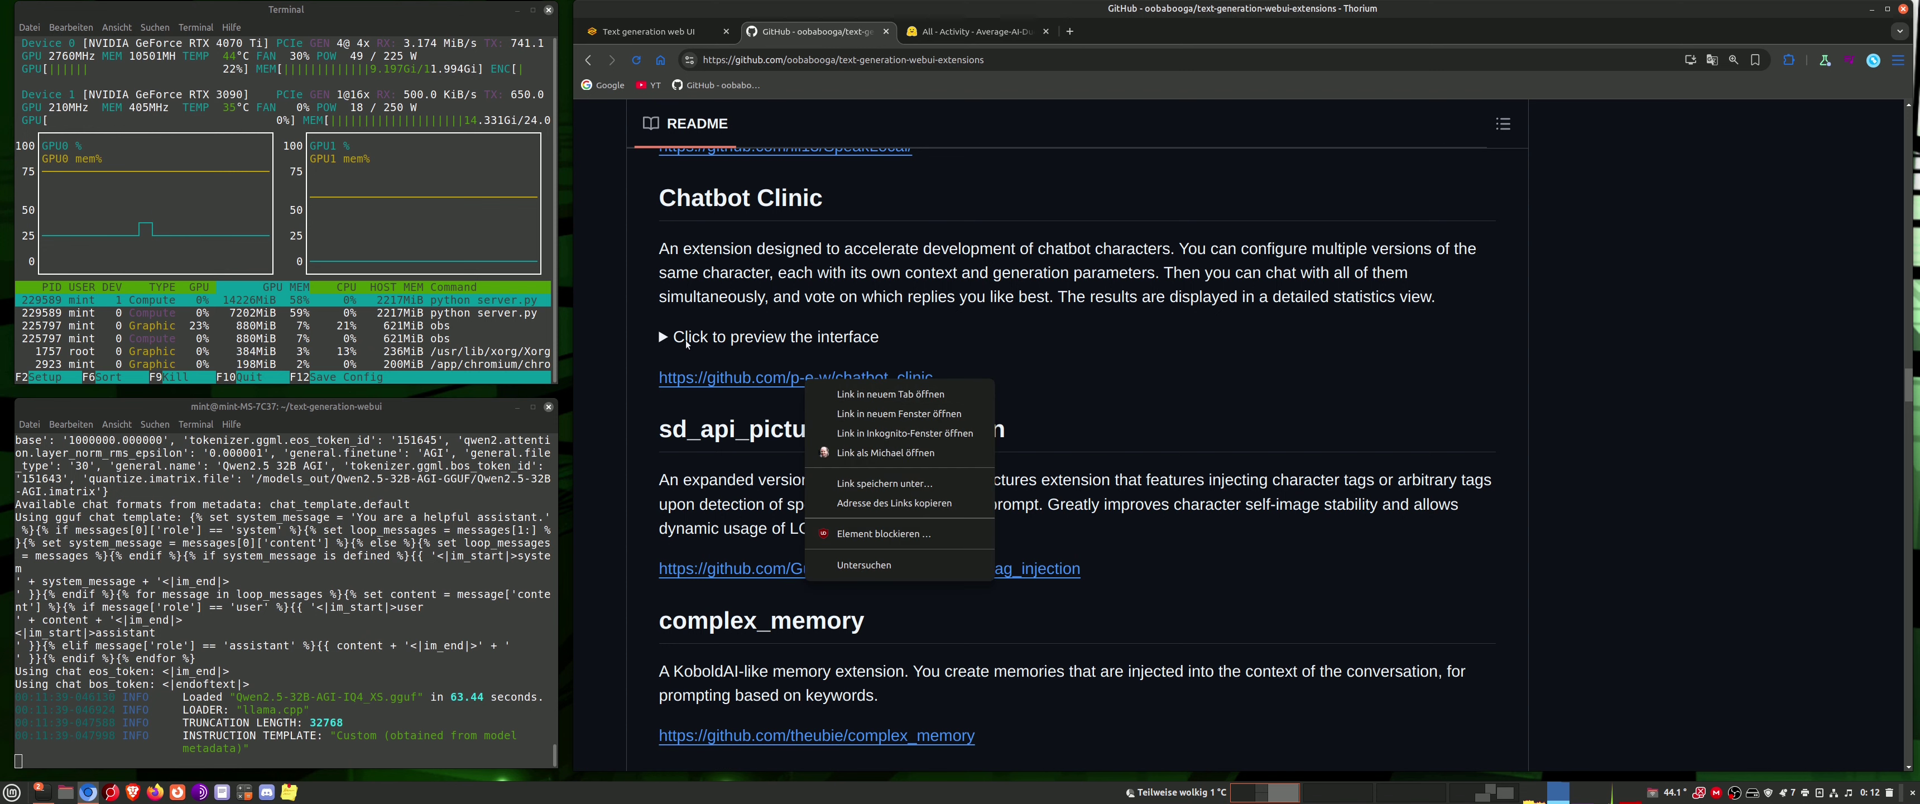
left_click(671, 338)
left_click(677, 338)
- Examine the Chatbot Clinic preview images for configuring several chatbots and chatting with all of them simultaneously
scroll(677, 338, "down", 5)
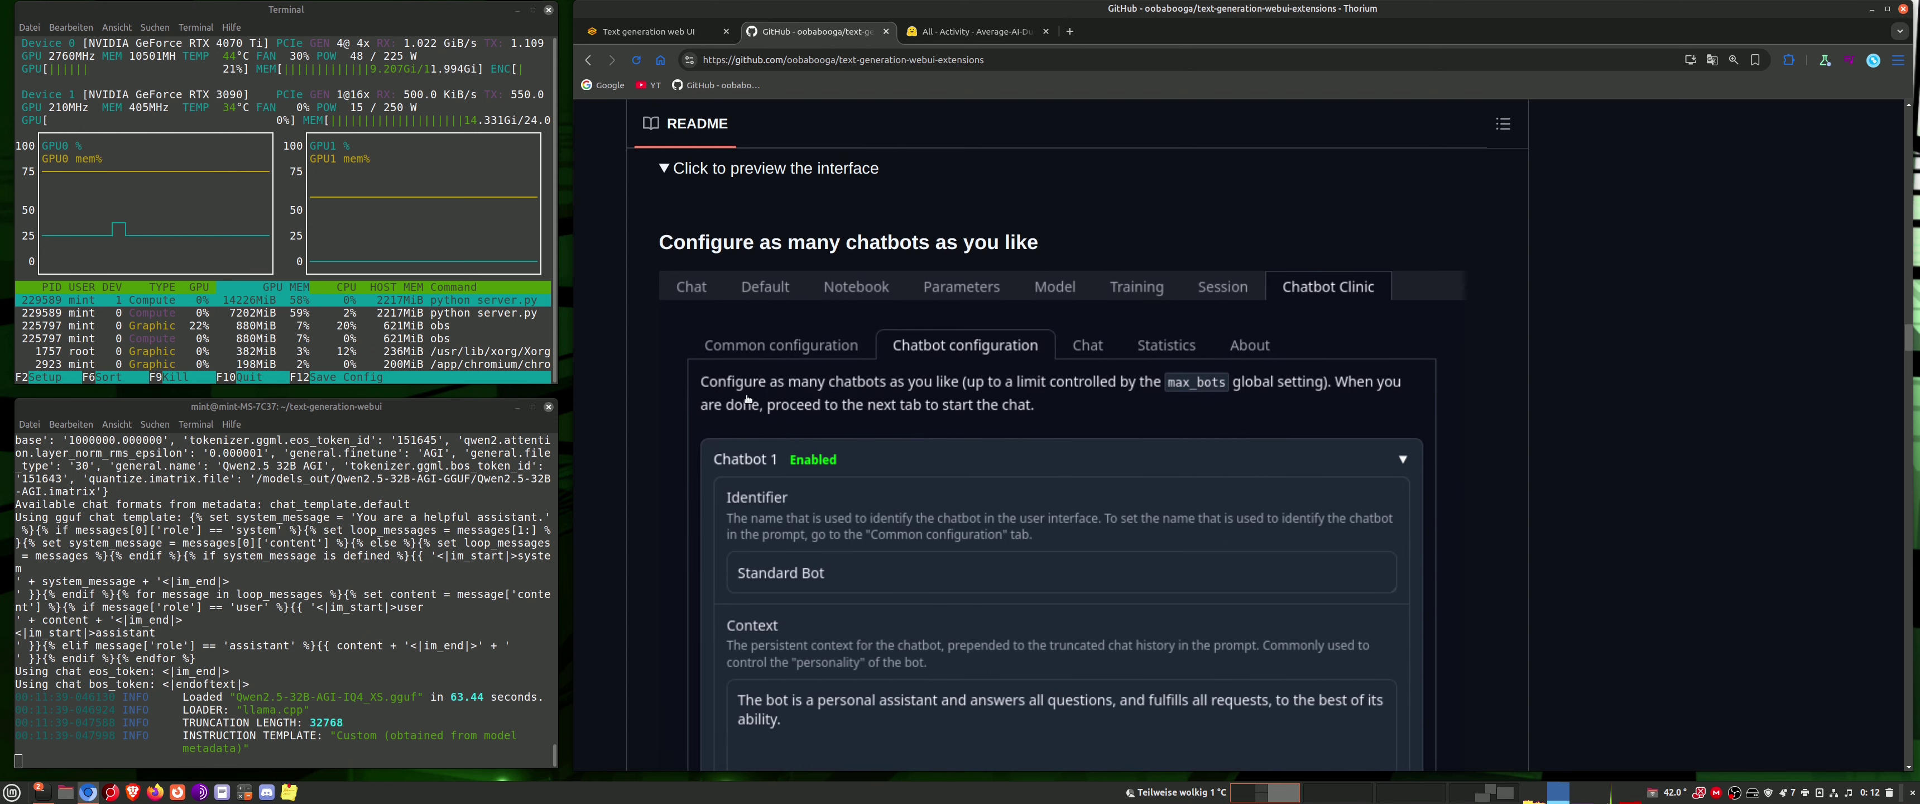
scroll(842, 400, "down", 1)
scroll(843, 400, "down", 6)
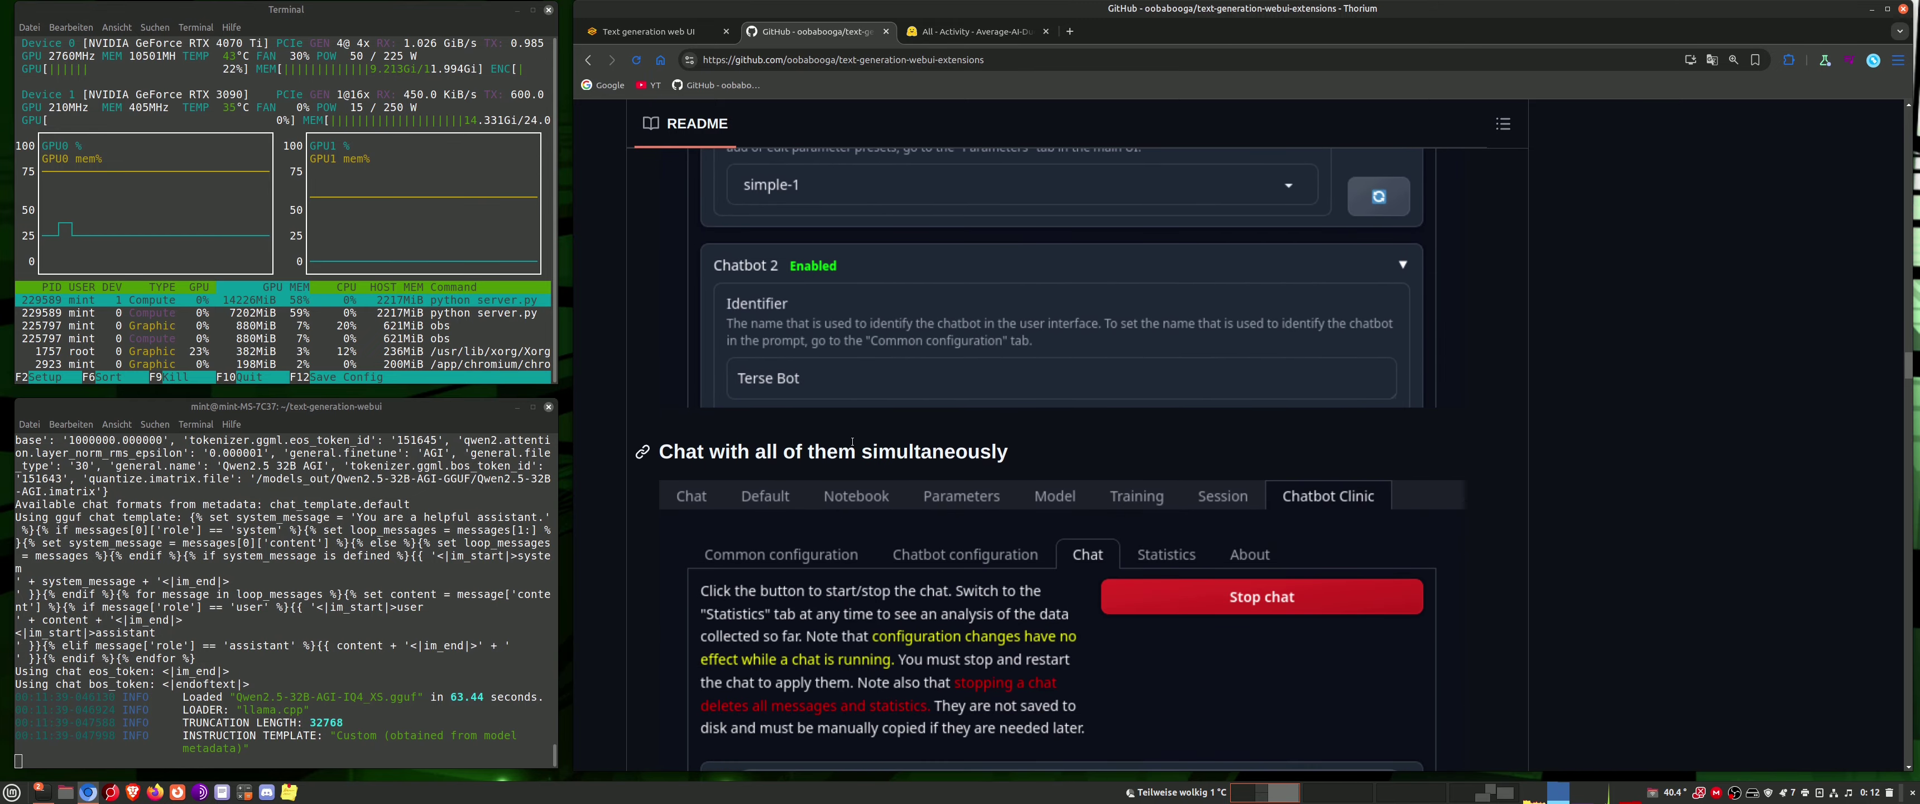
scroll(851, 444, "up", 7)
scroll(851, 444, "up", 1)
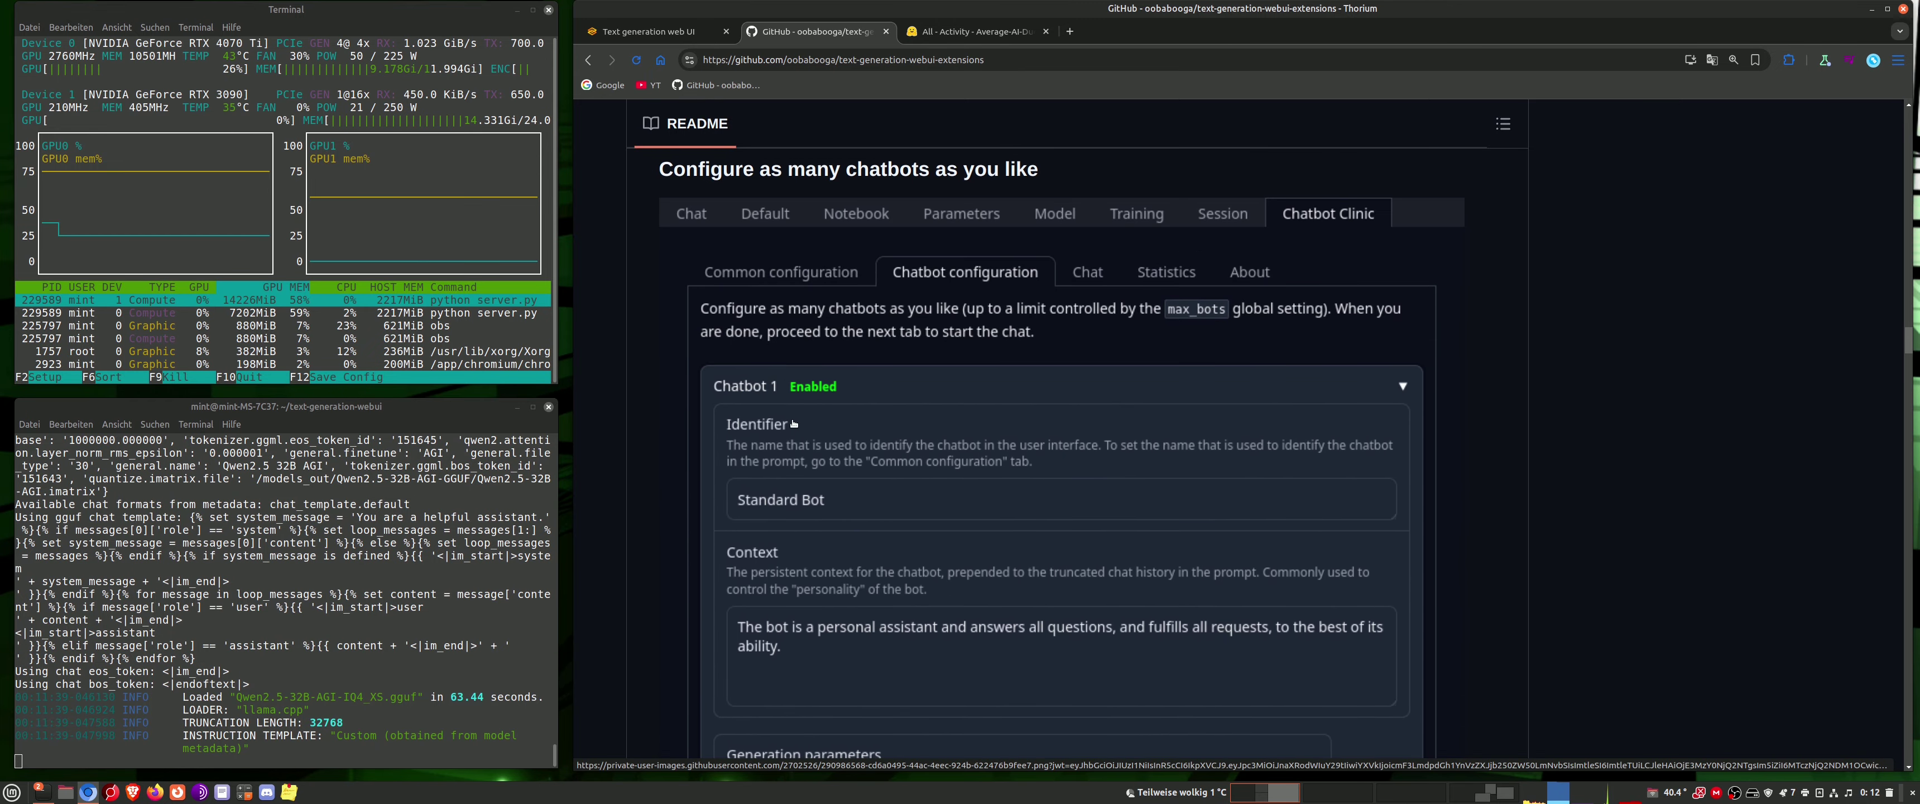
- Return to the web UI's generation parameters and view the available presets, keeping min_p selected
left_click(647, 31)
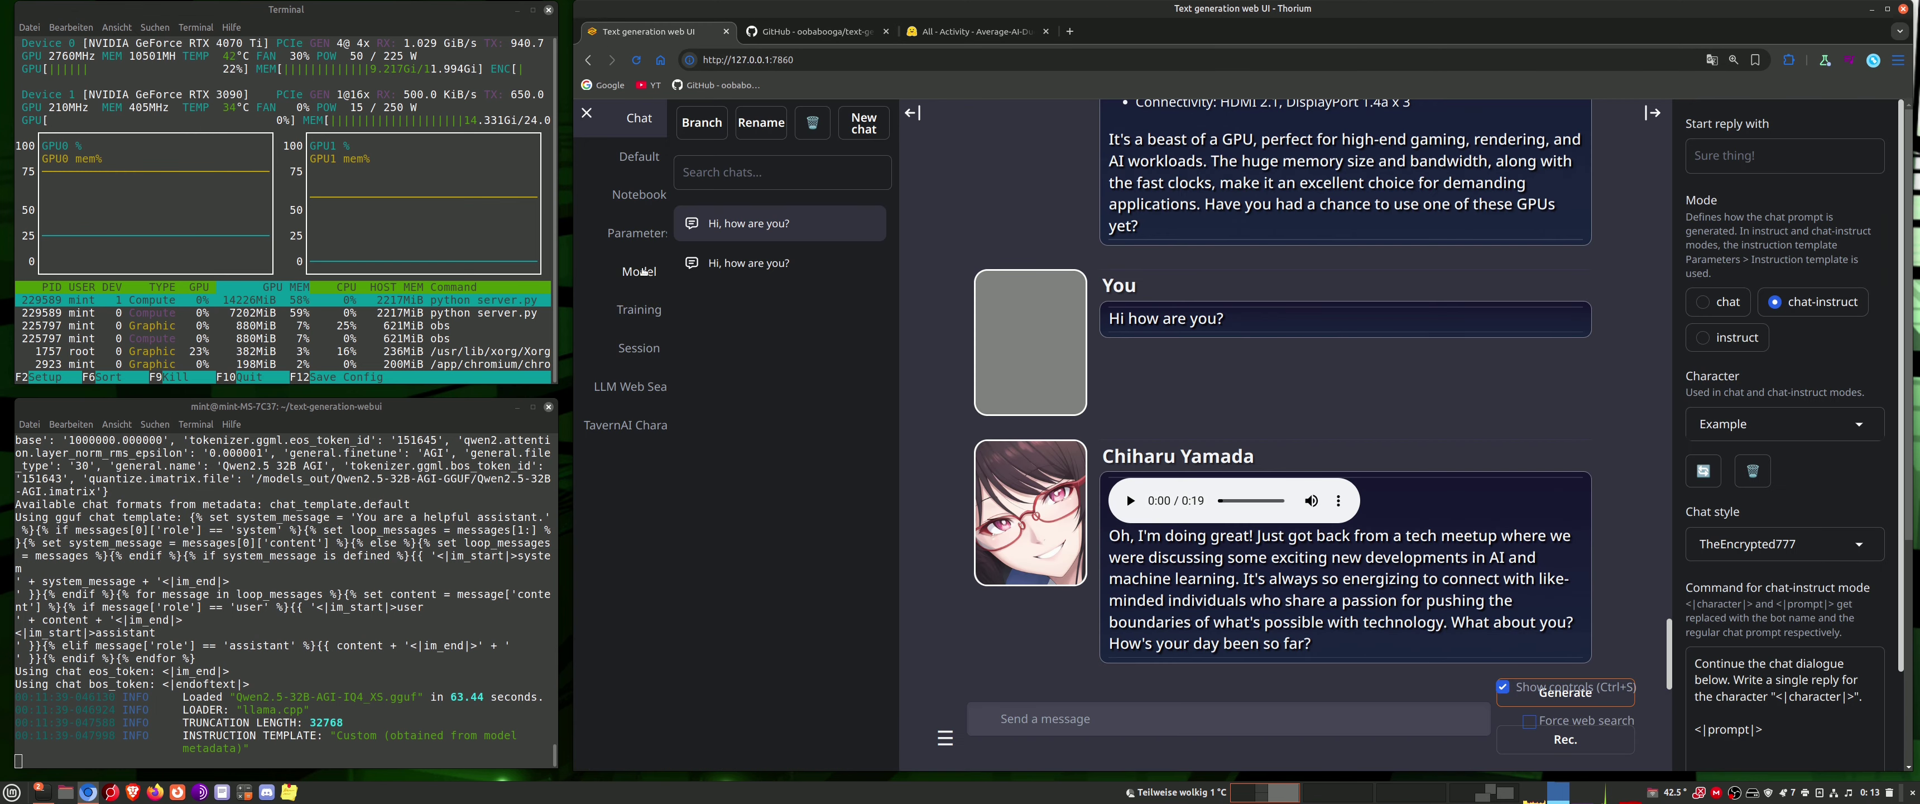
left_click(632, 235)
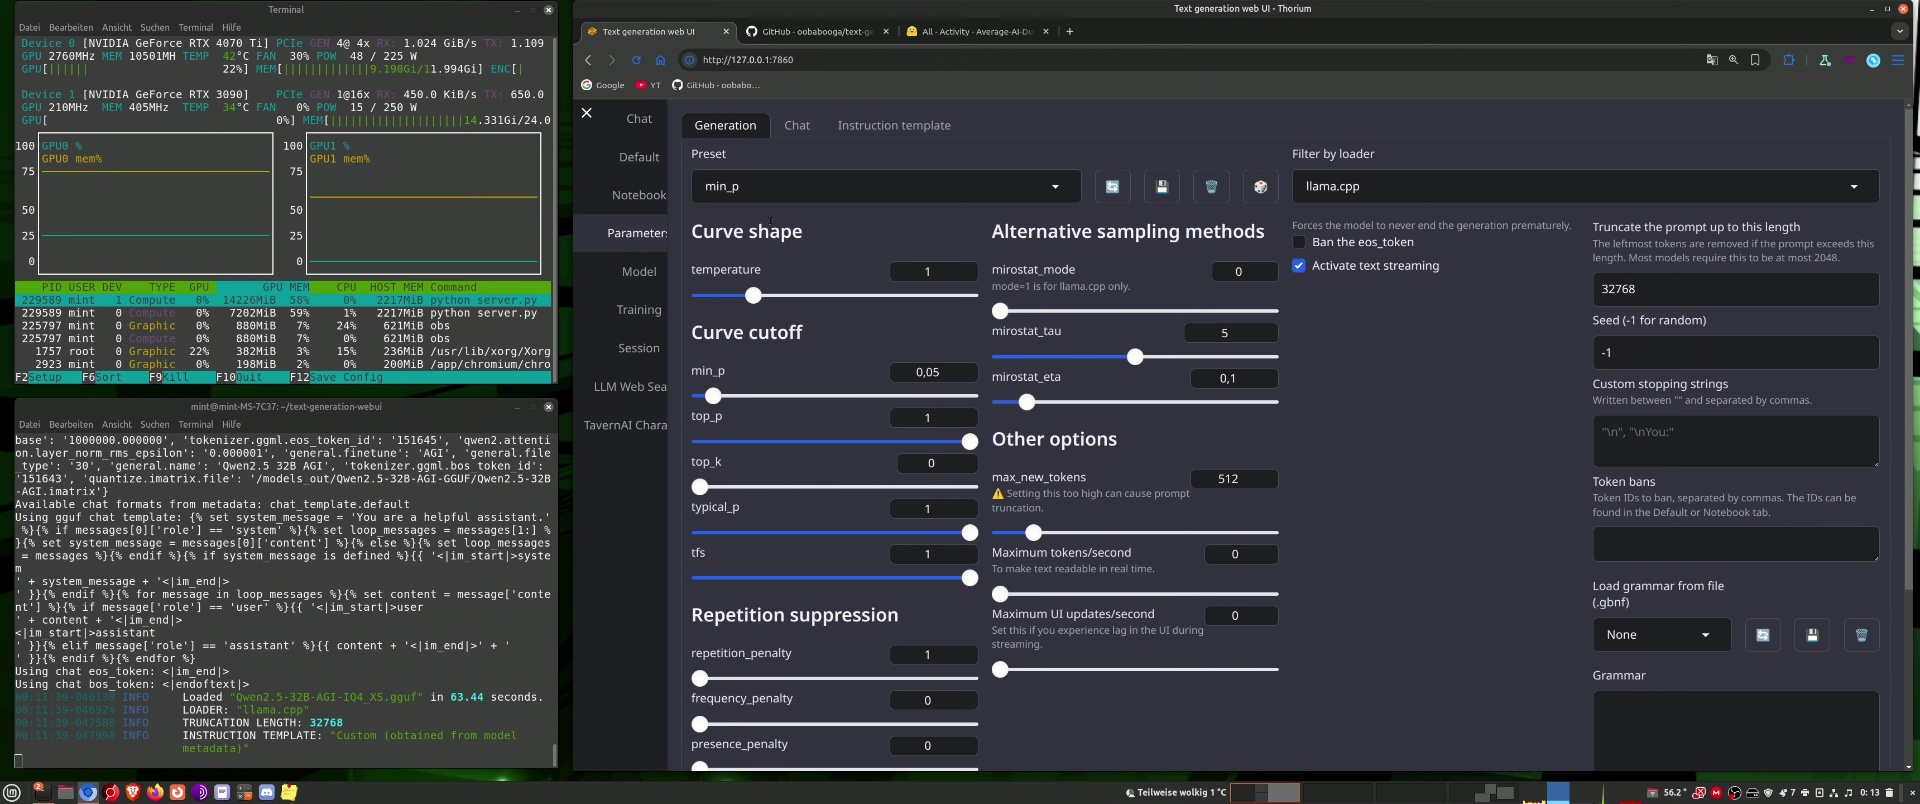
left_click(796, 185)
left_click(906, 149)
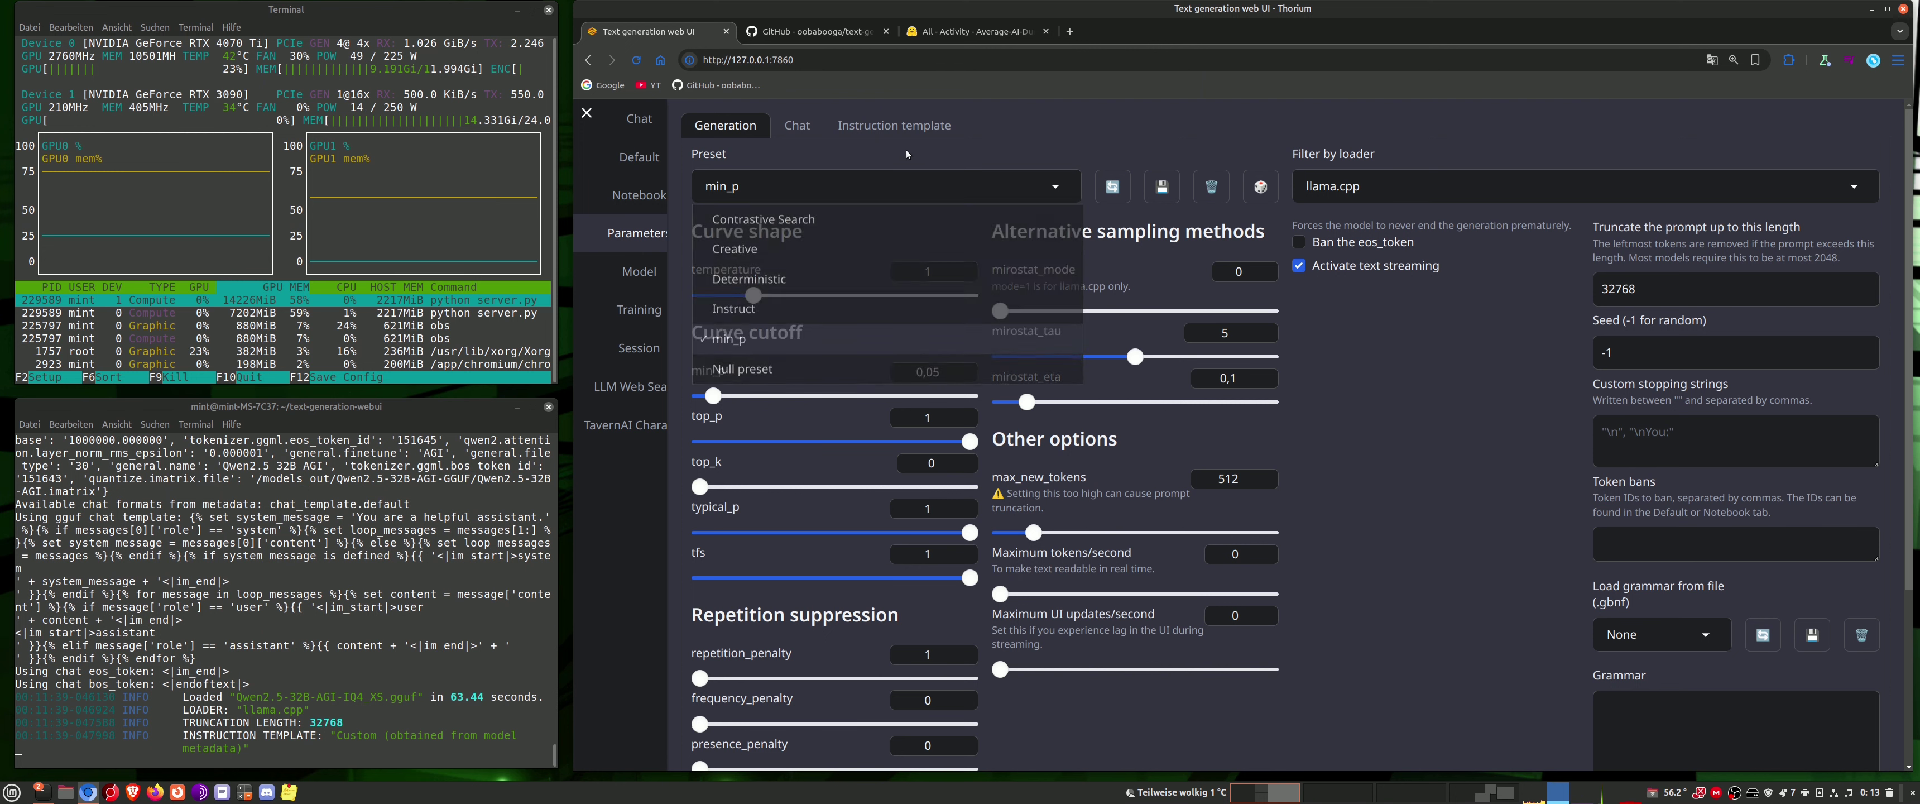
- Revisit the Chatbot Clinic description on GitHub, then return to the web UI chat and check the extension sections below the conversation
left_click(857, 31)
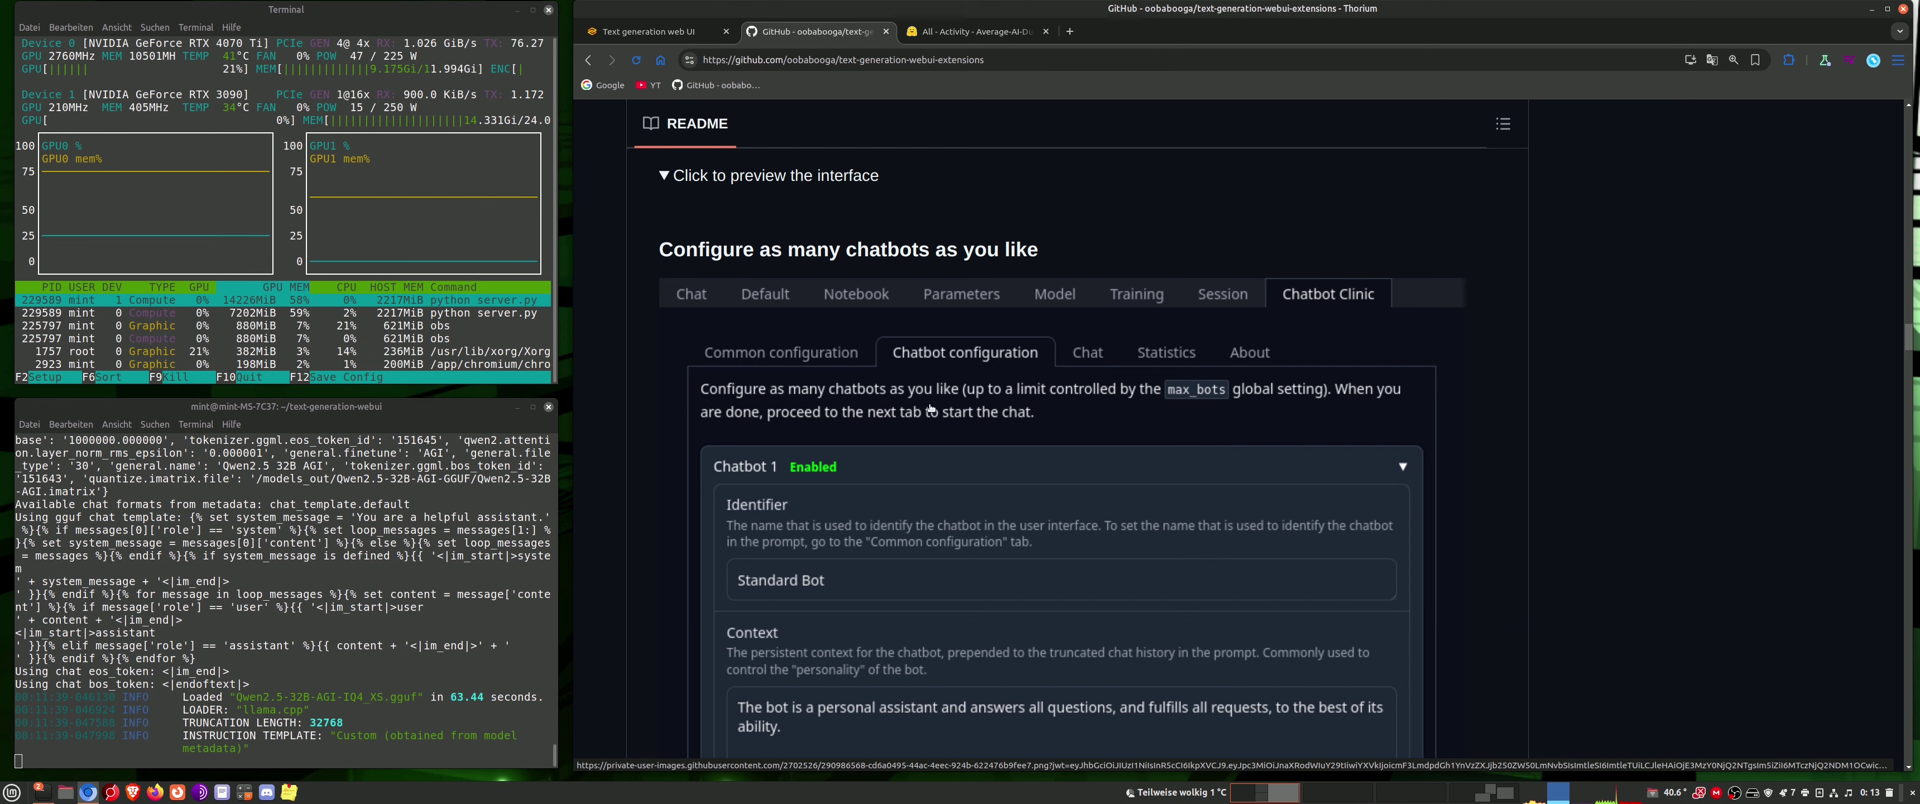
scroll(802, 435, "up", 3)
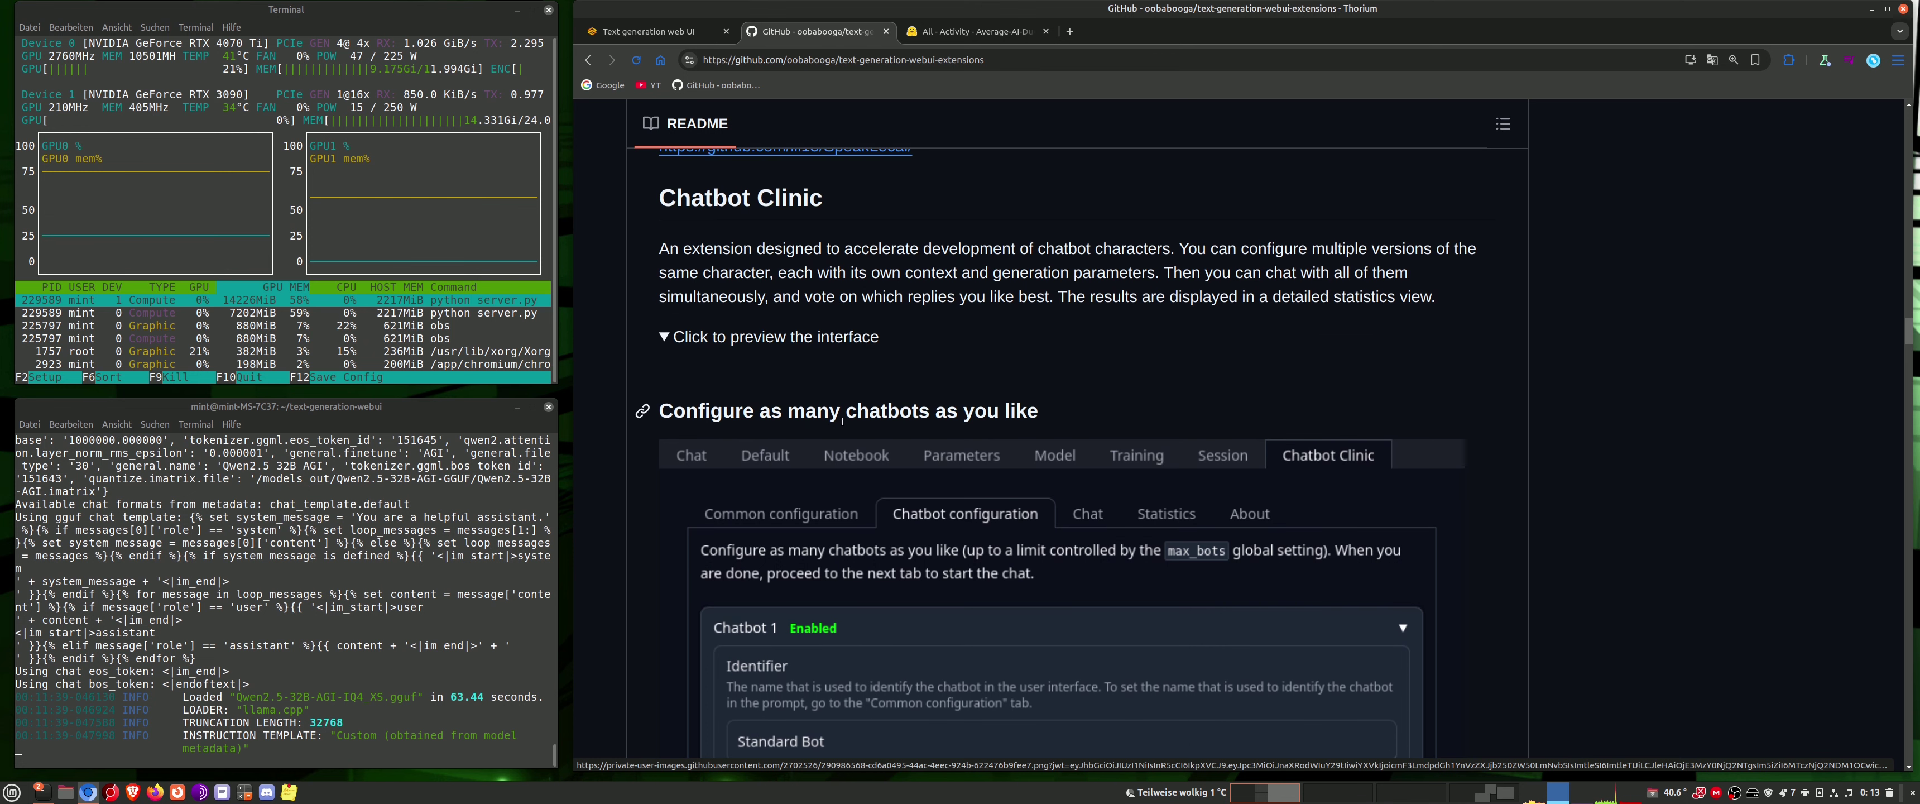
left_click(680, 39)
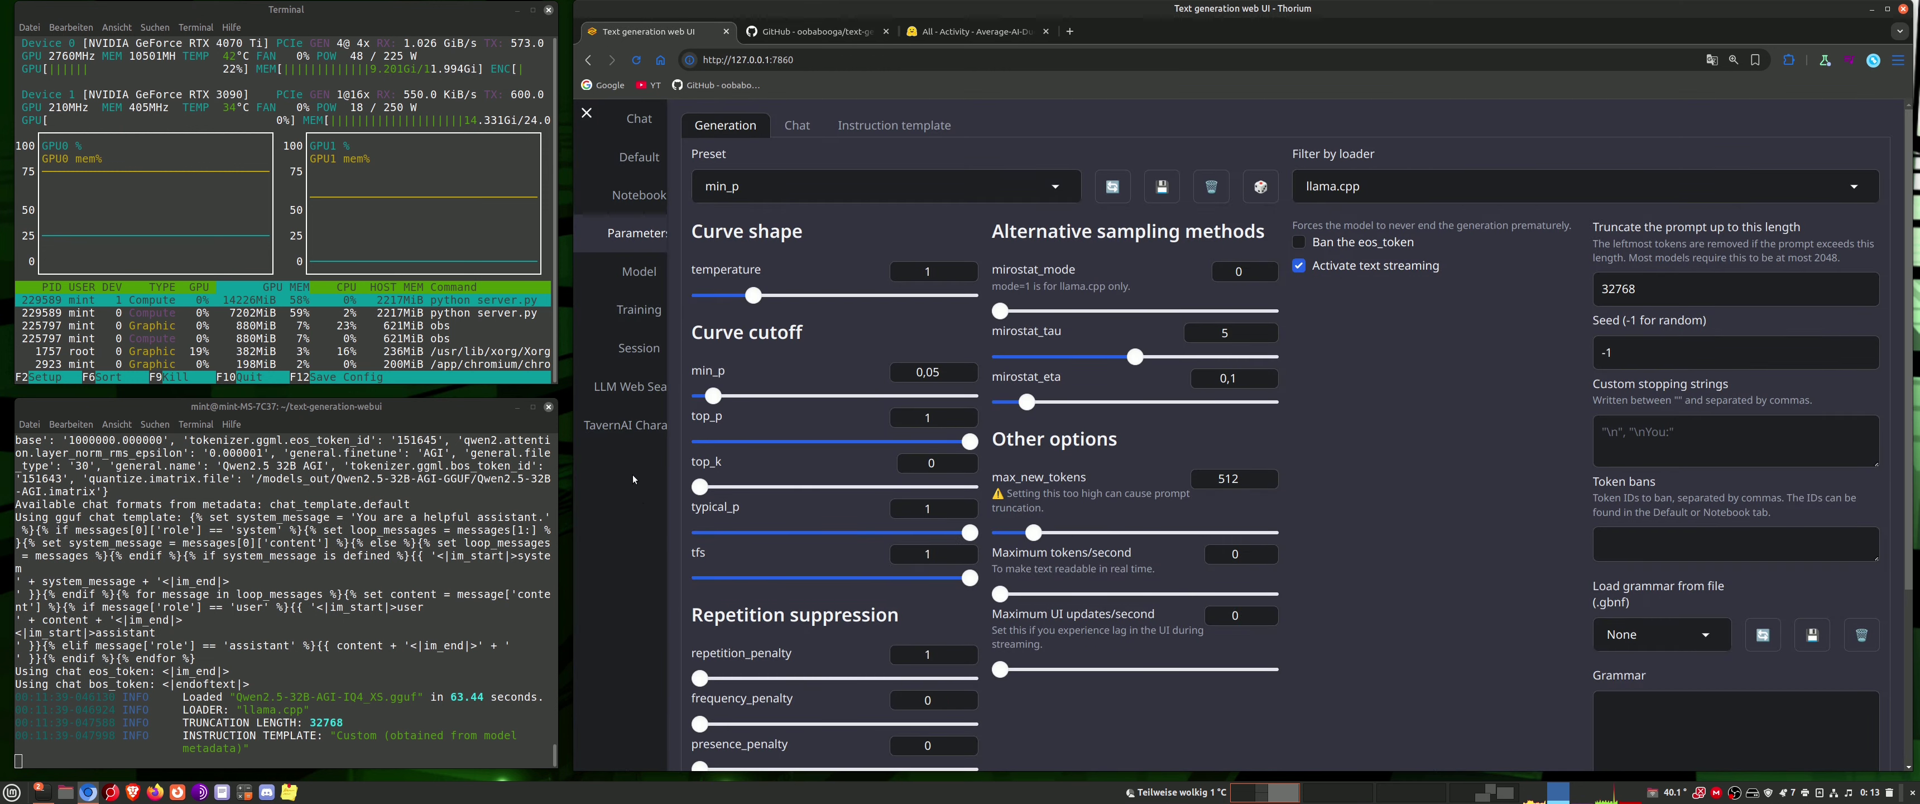
left_click(633, 132)
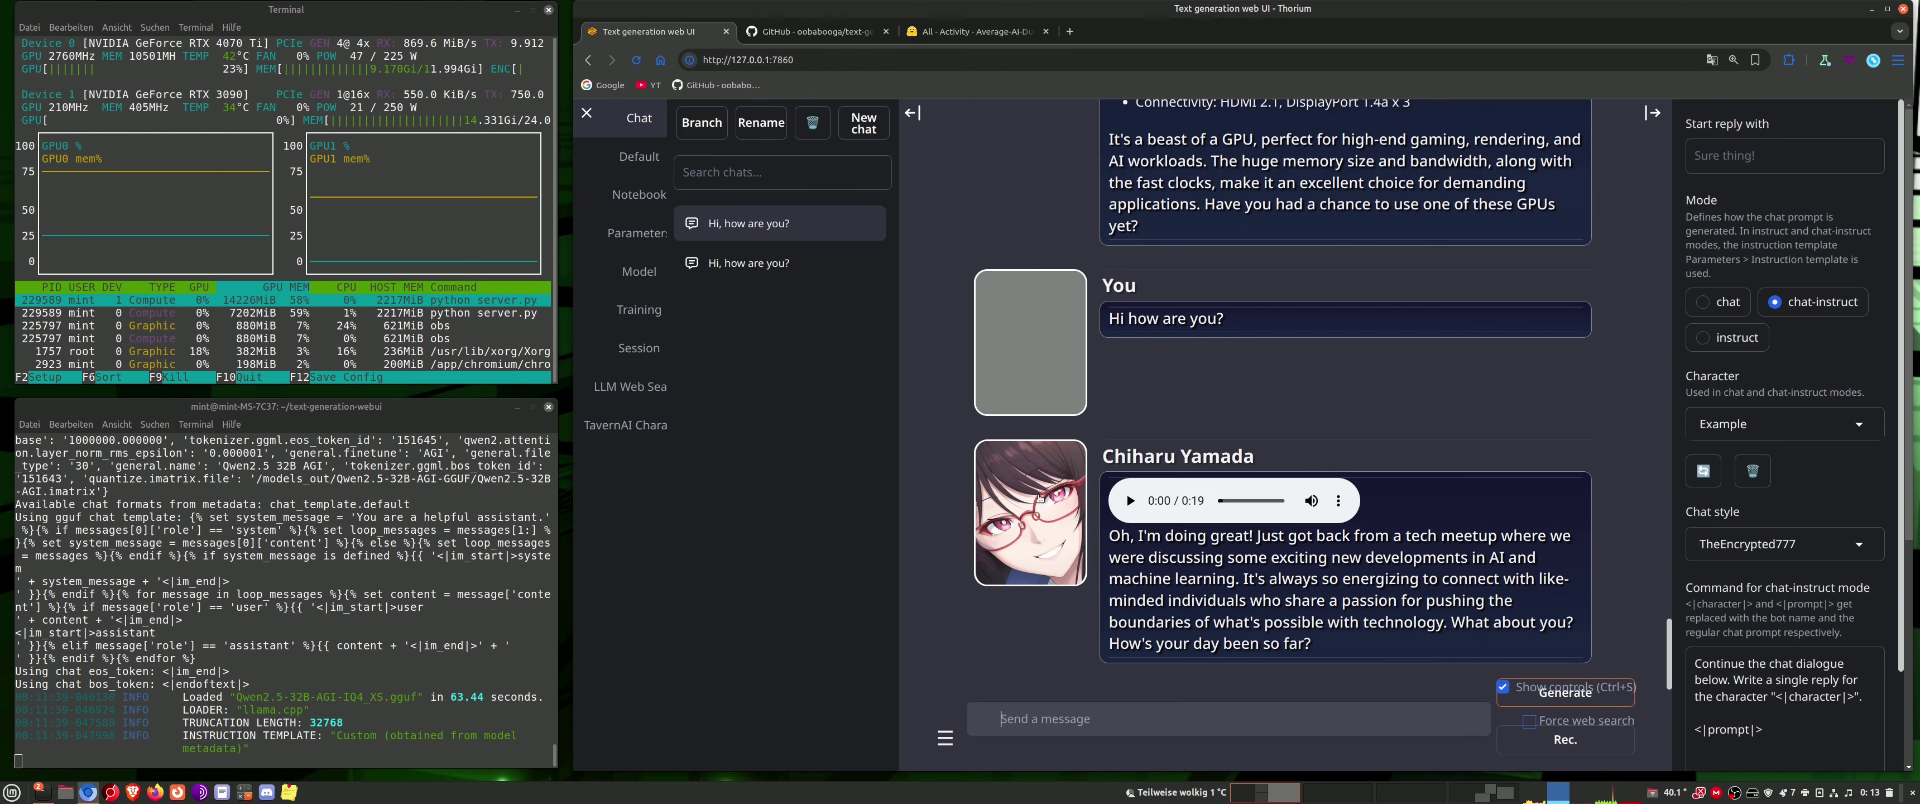
scroll(1040, 497, "down", 5)
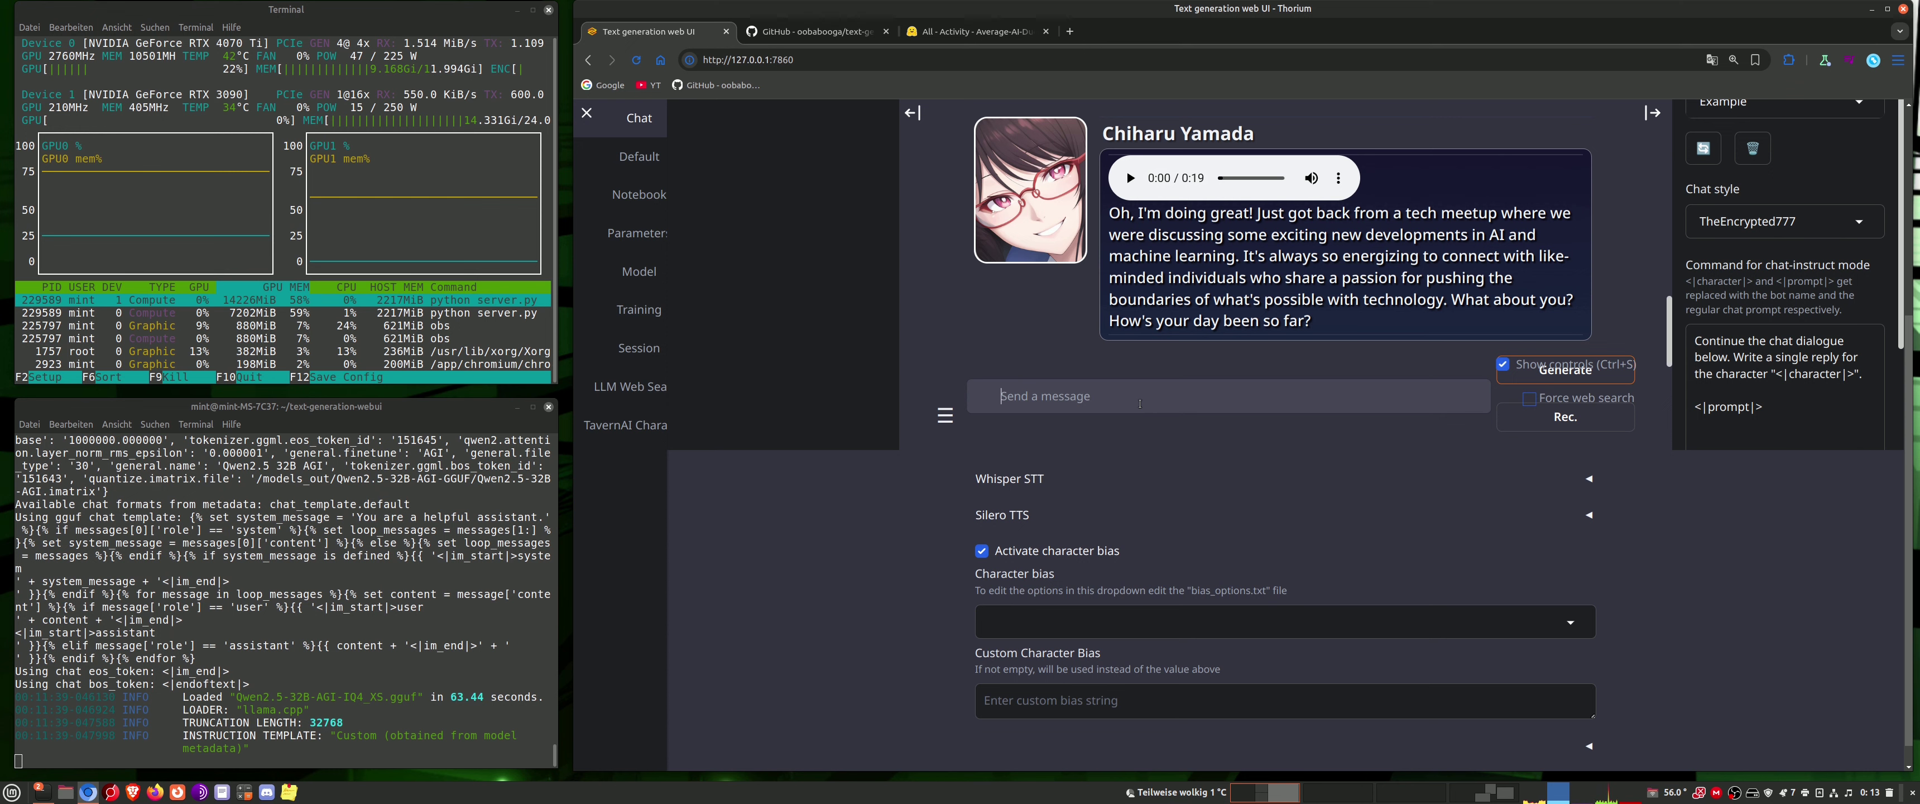
scroll(1084, 454, "up", 3)
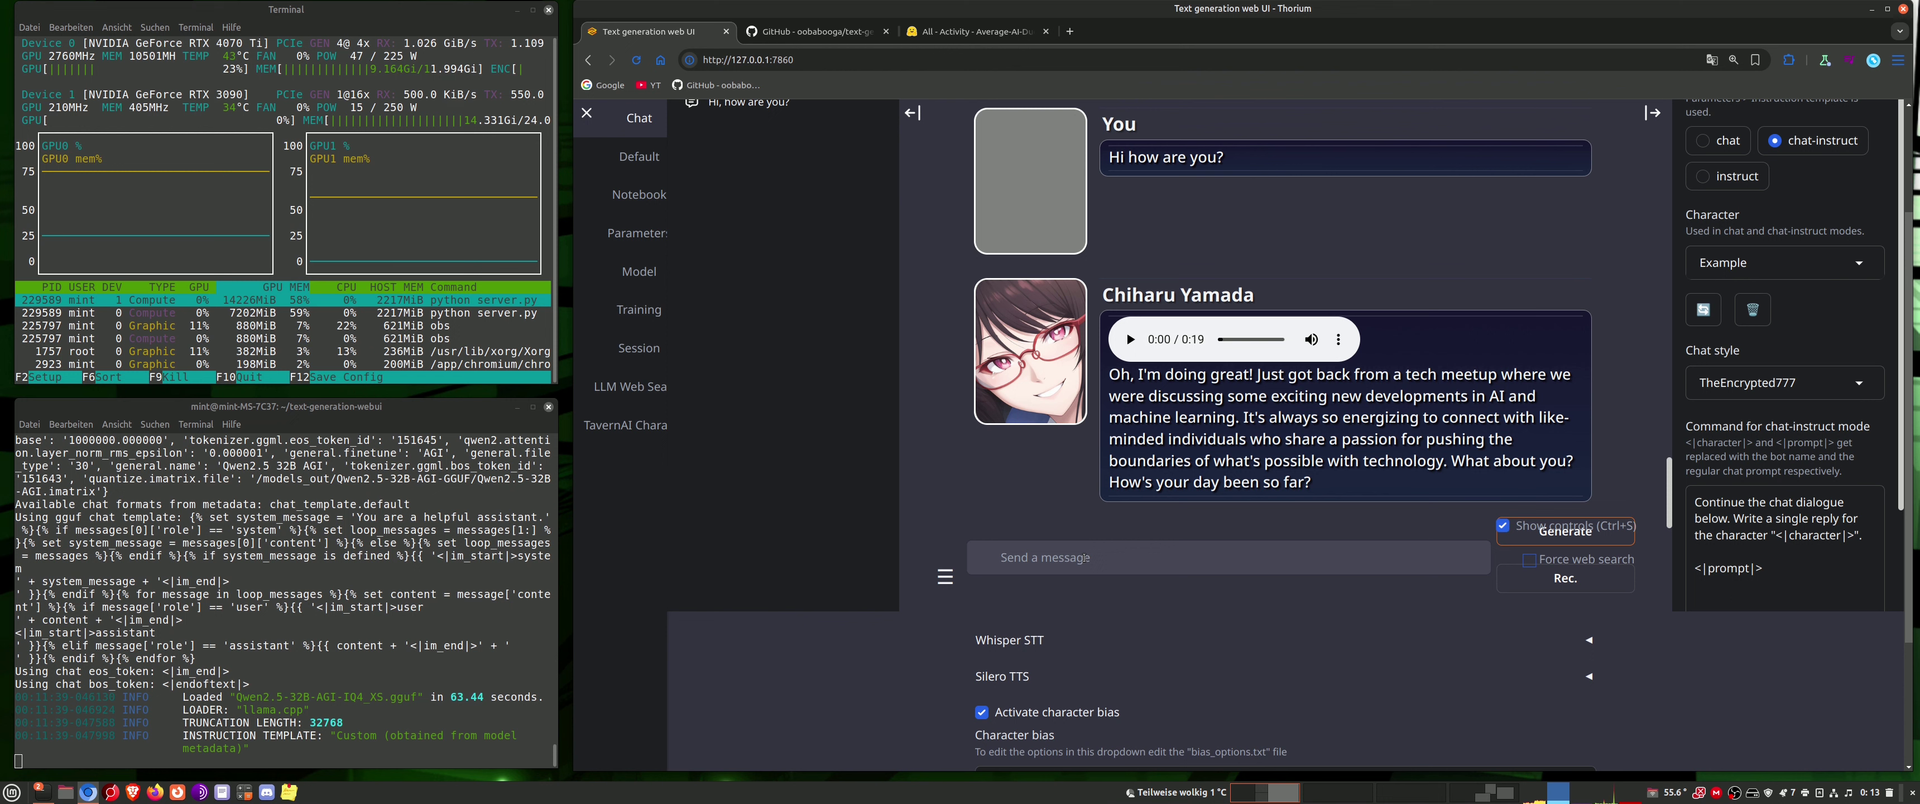
- Send the chat message "I installled Oobaboooga V2.2" to the character
type("I installlled Oobaboooga V2")
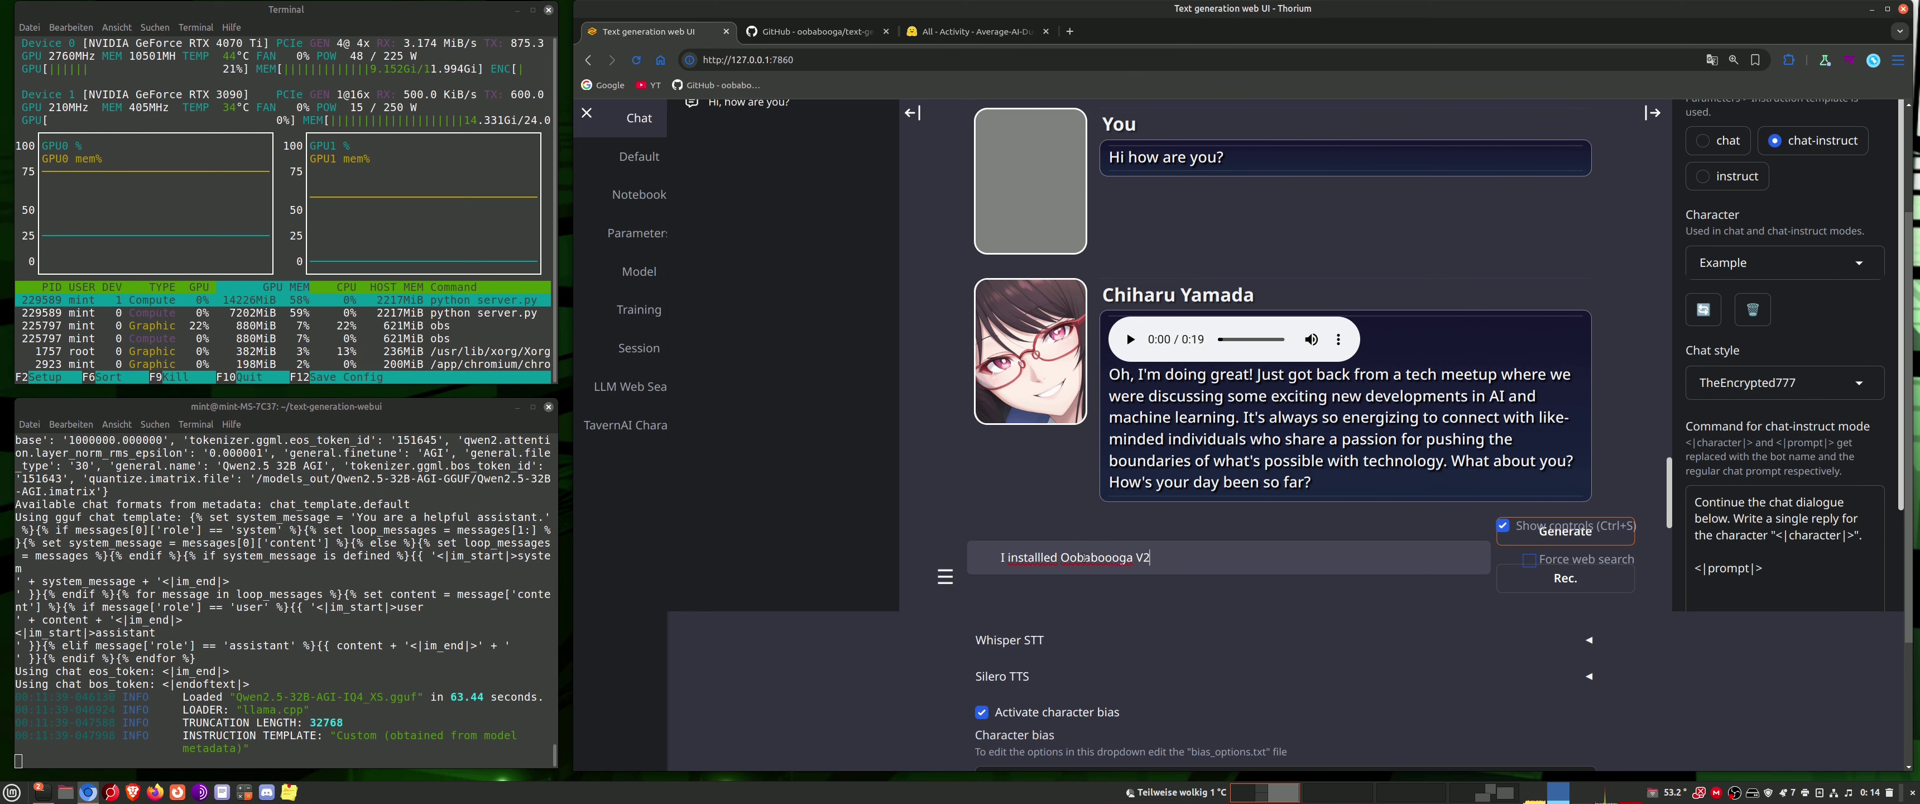
type(".2")
key("Return")
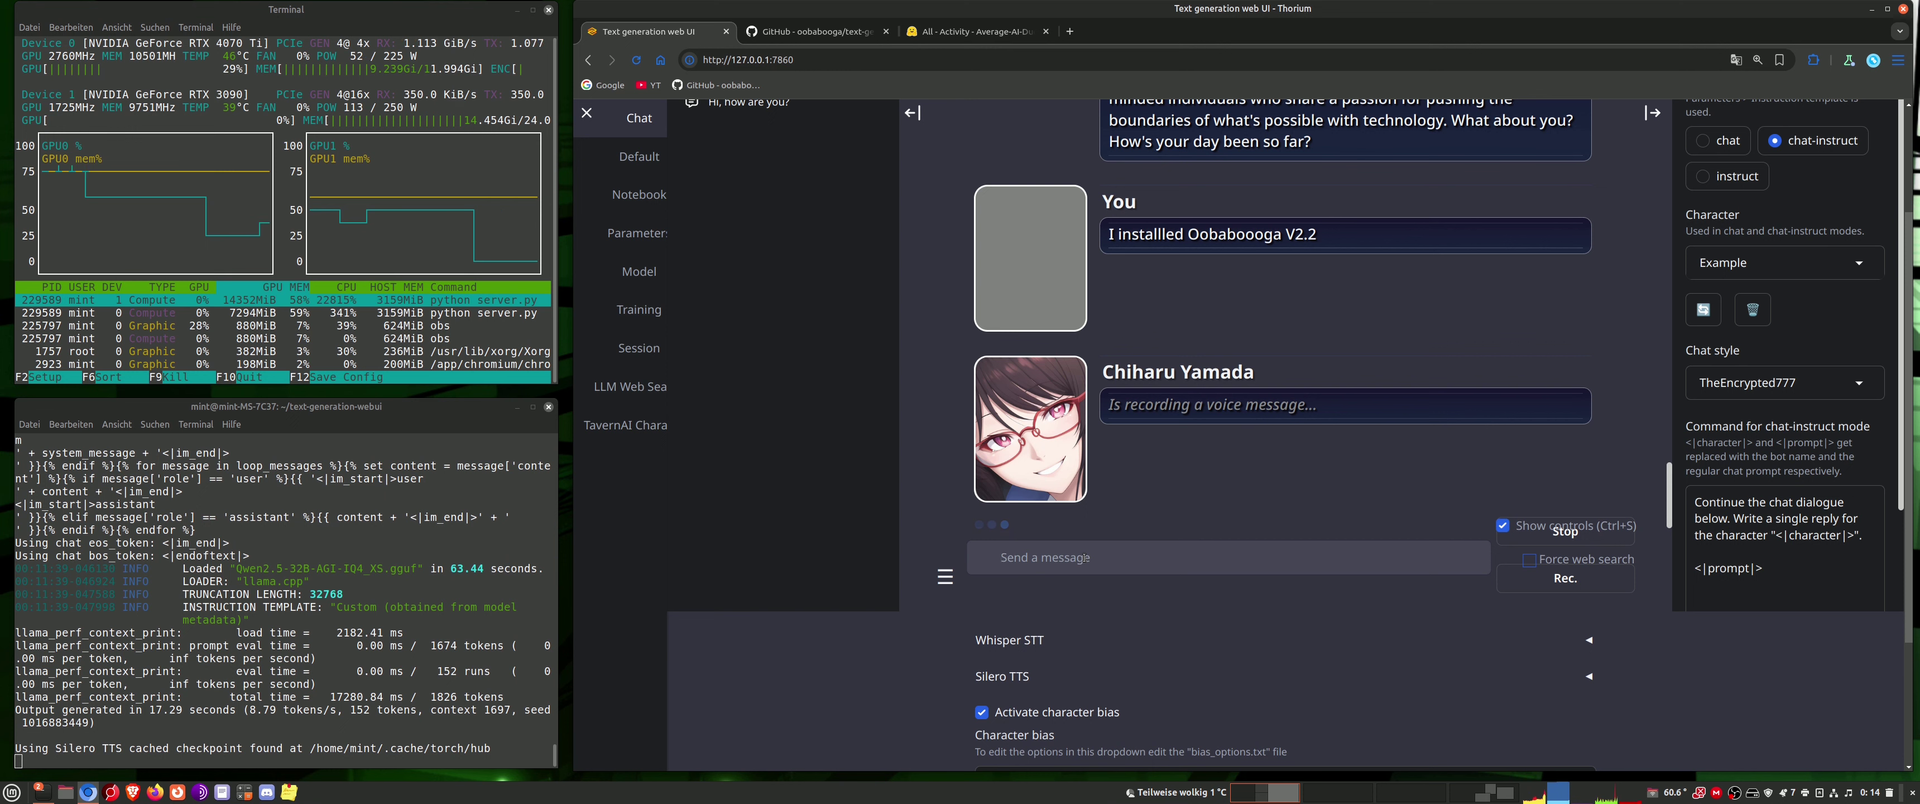
- Read through the character's reply about the V2.2 improvements
left_click(1087, 558)
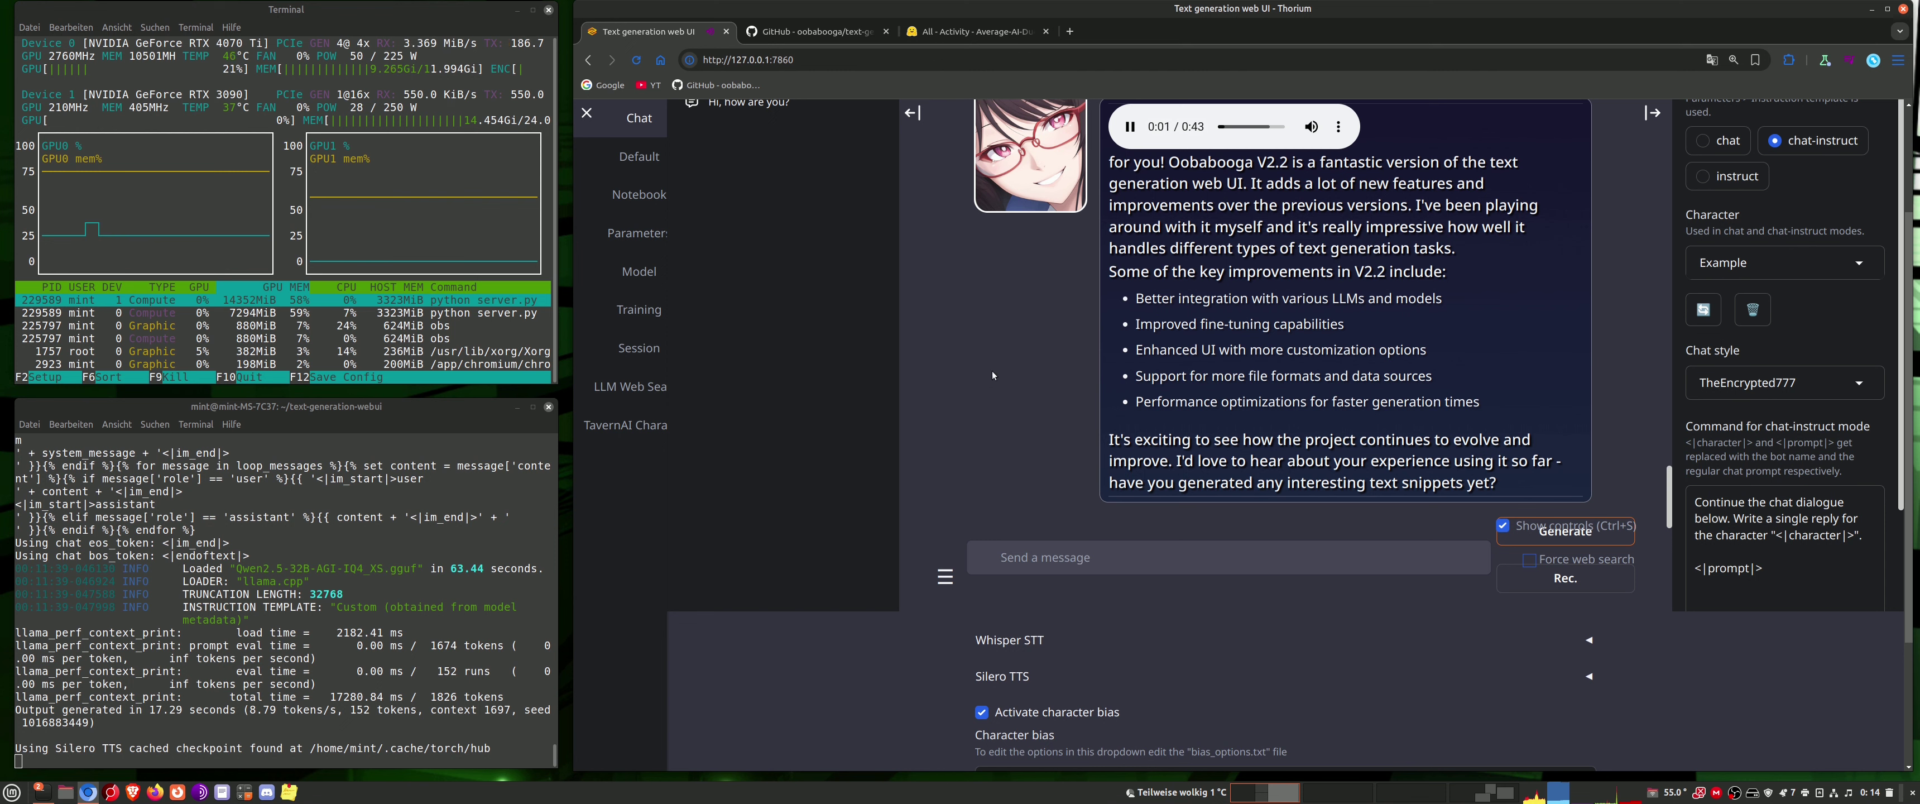
scroll(995, 411, "up", 2)
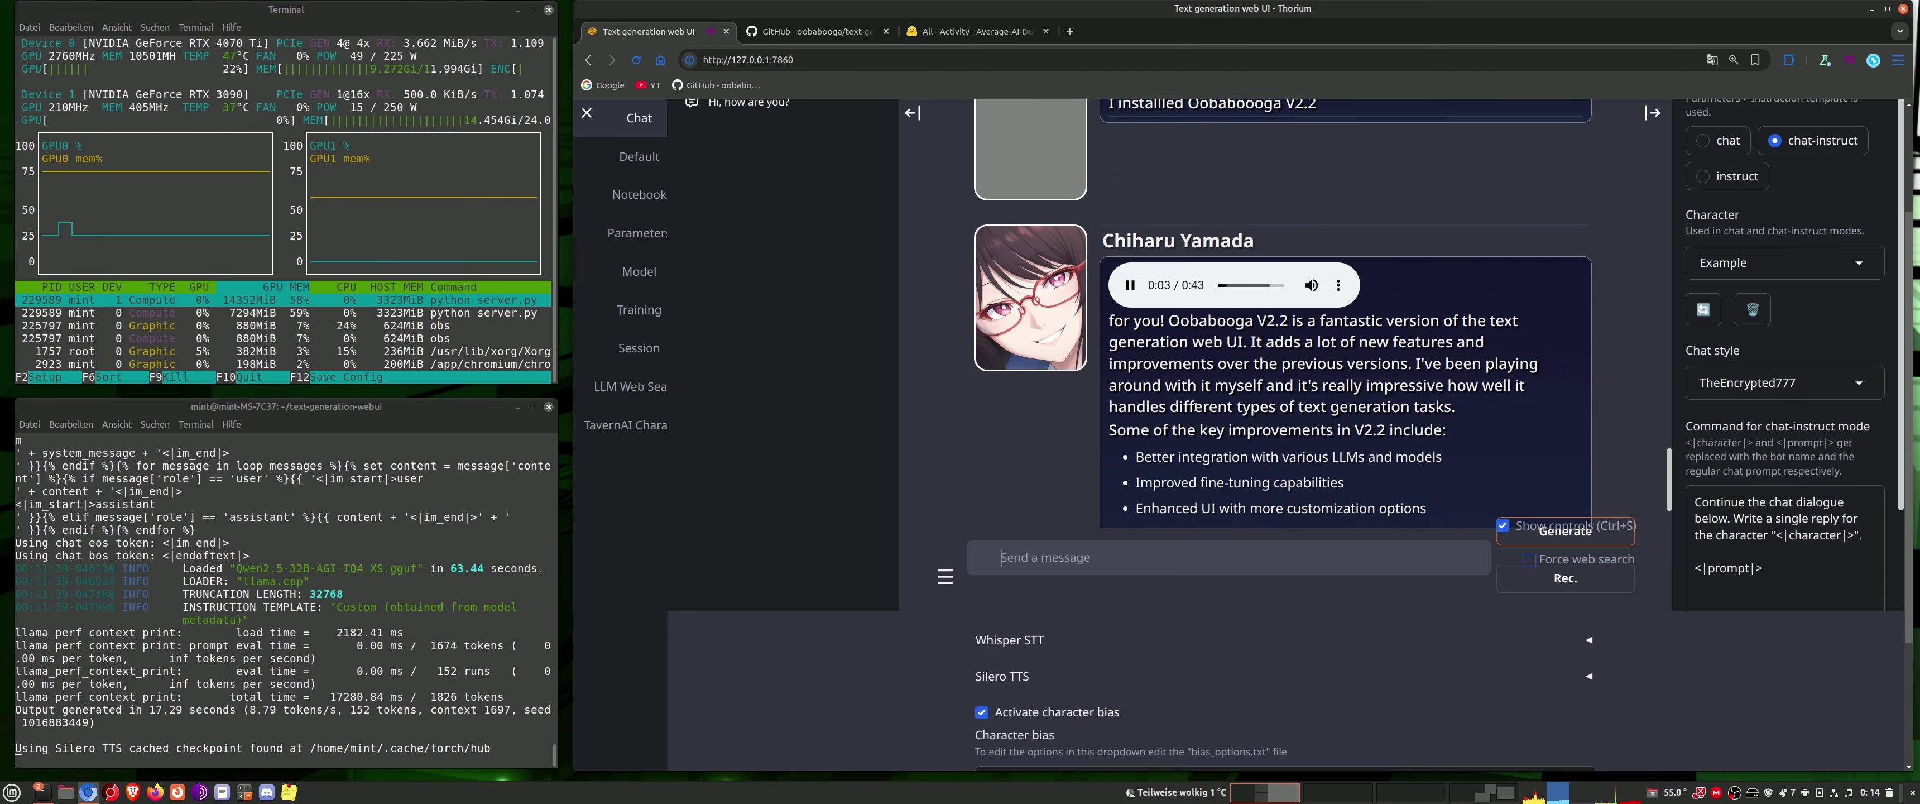
scroll(1195, 407, "down", 2)
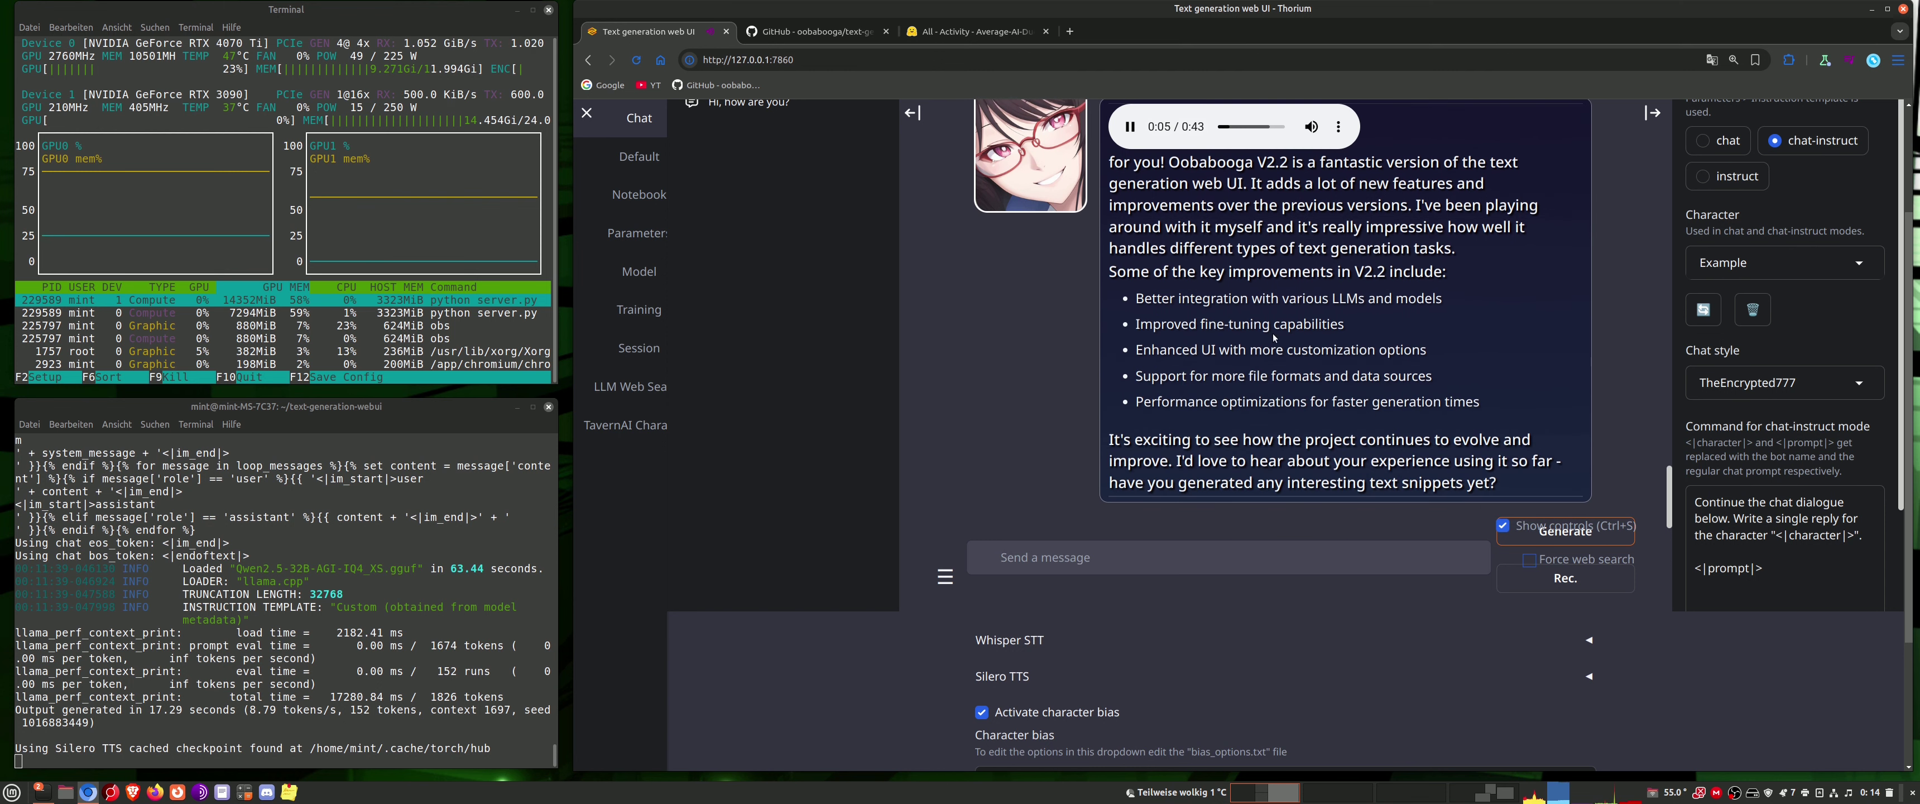